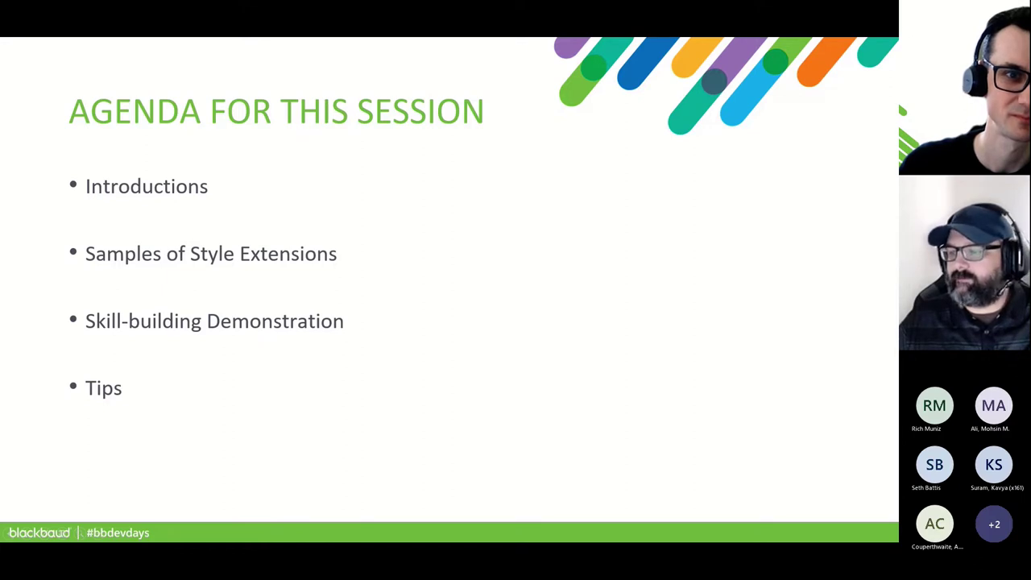
Advance the slideshow from the Agenda slide to the presenter's biography slide
key(Right)
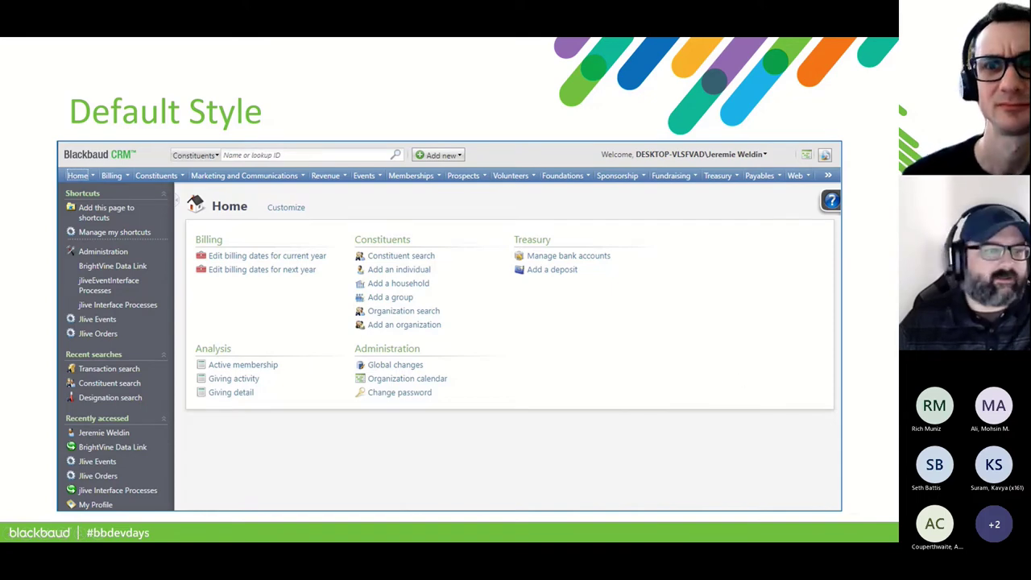
Flip between Default Style and the Volunteers sample, ending on the William & Mary style extension
key(Right)
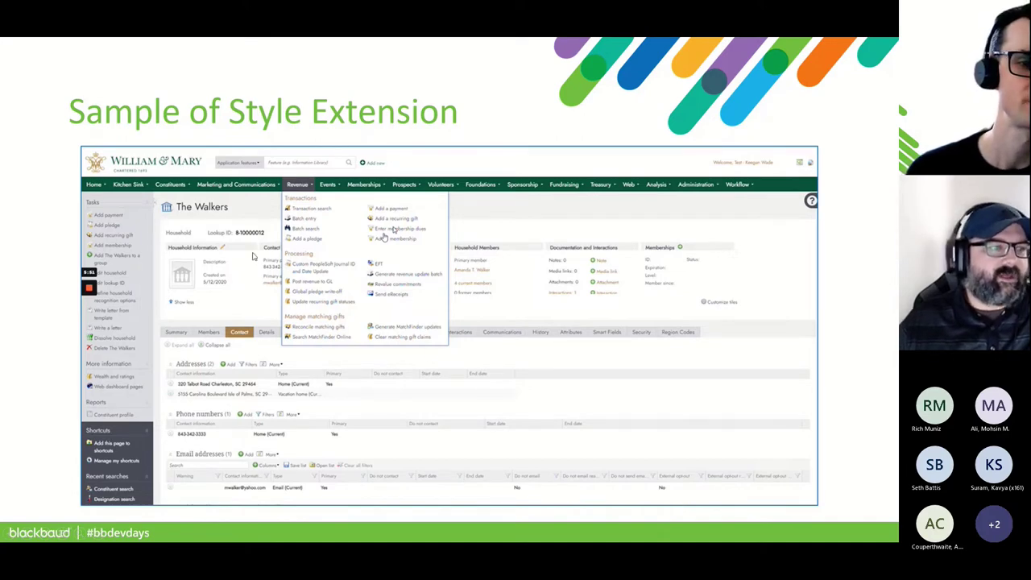
key(Right)
key(Right)
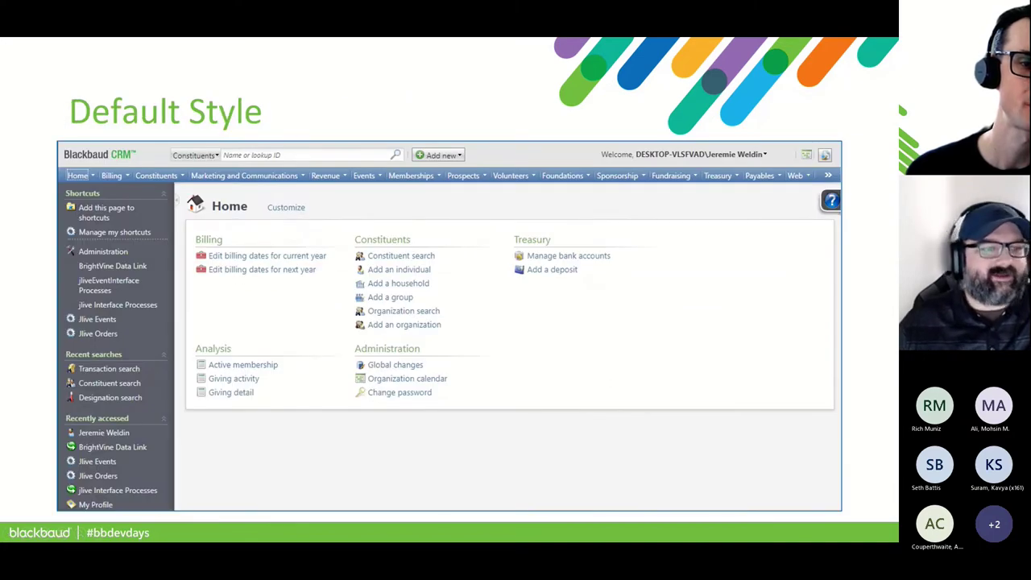
key(Left)
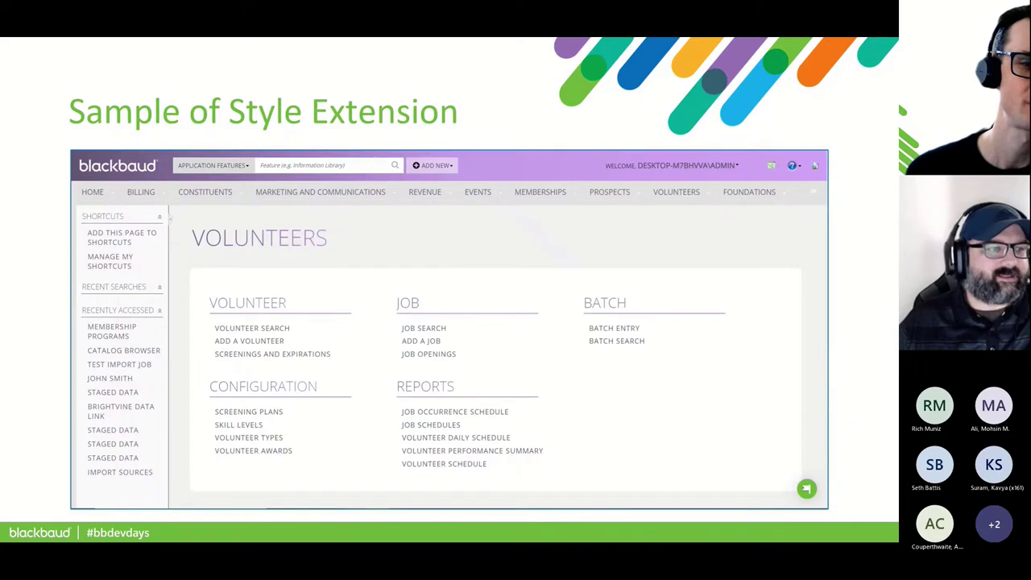
key(Right)
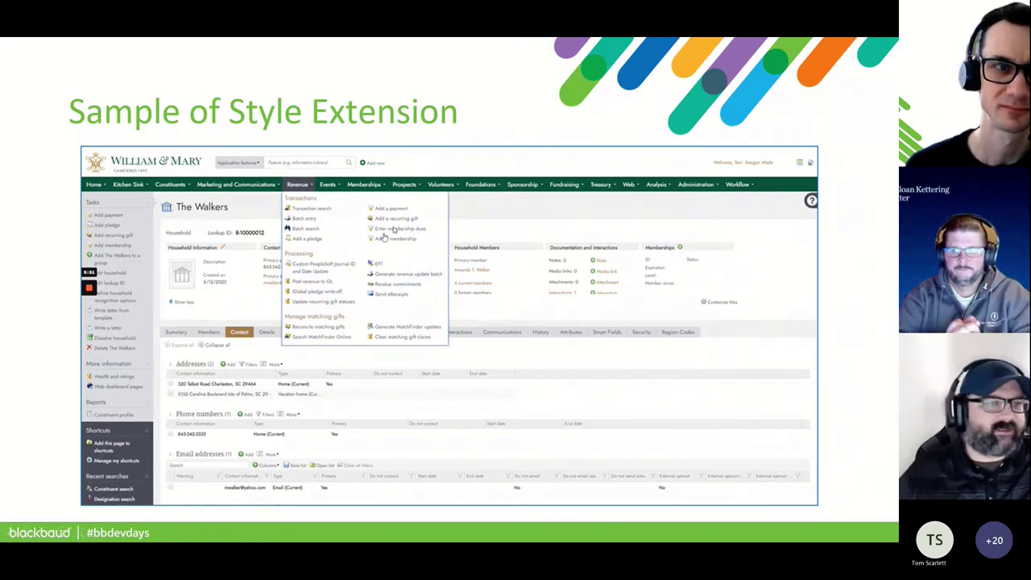
Advance through the Skill Building Exercise and Deployment Steps slides, then switch to the browser
key(Right)
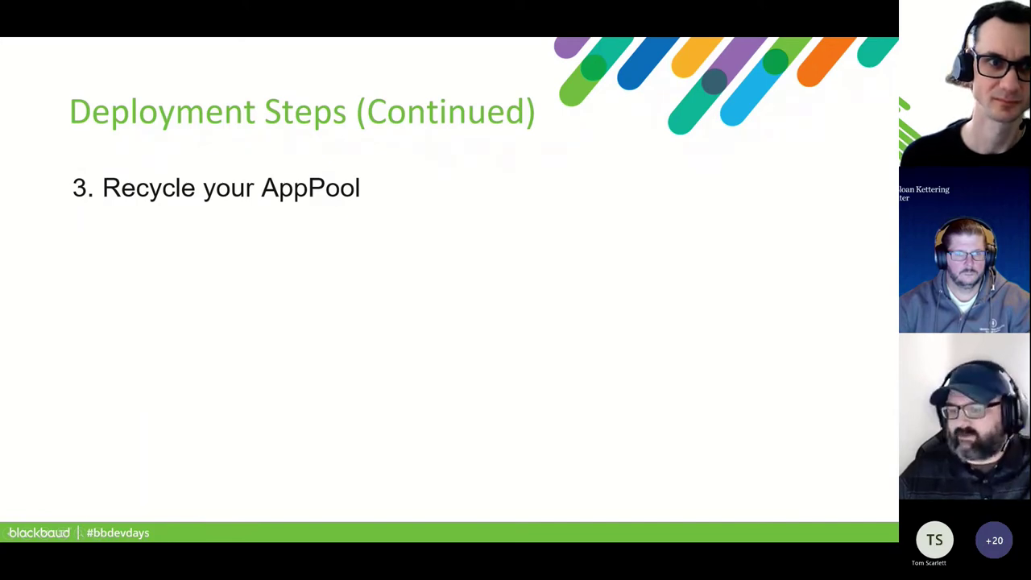
key(alt+Tab)
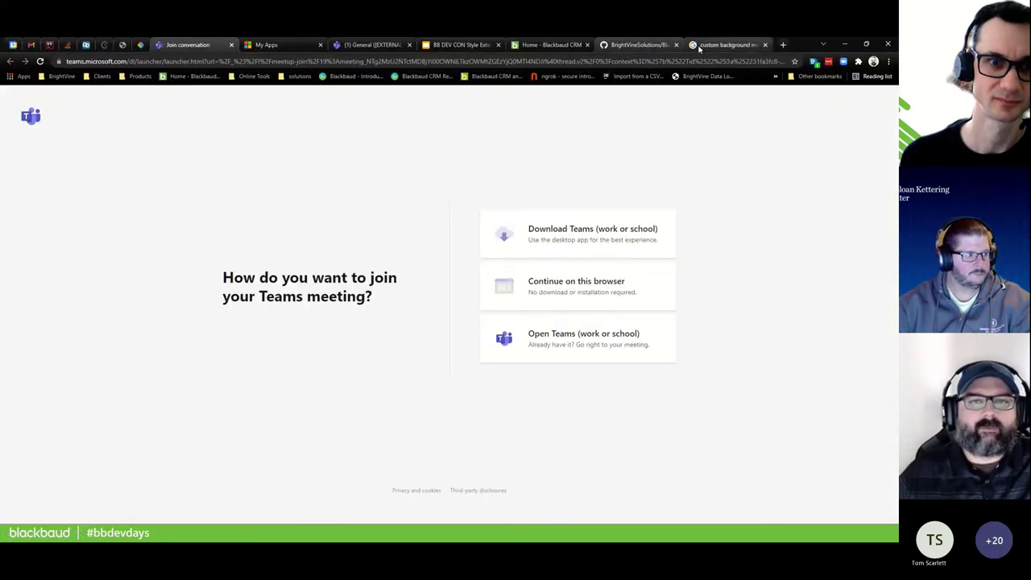
Go to the Blackbaud-CRM-Custom-Style-Extension repository page and scroll through its README
click(649, 46)
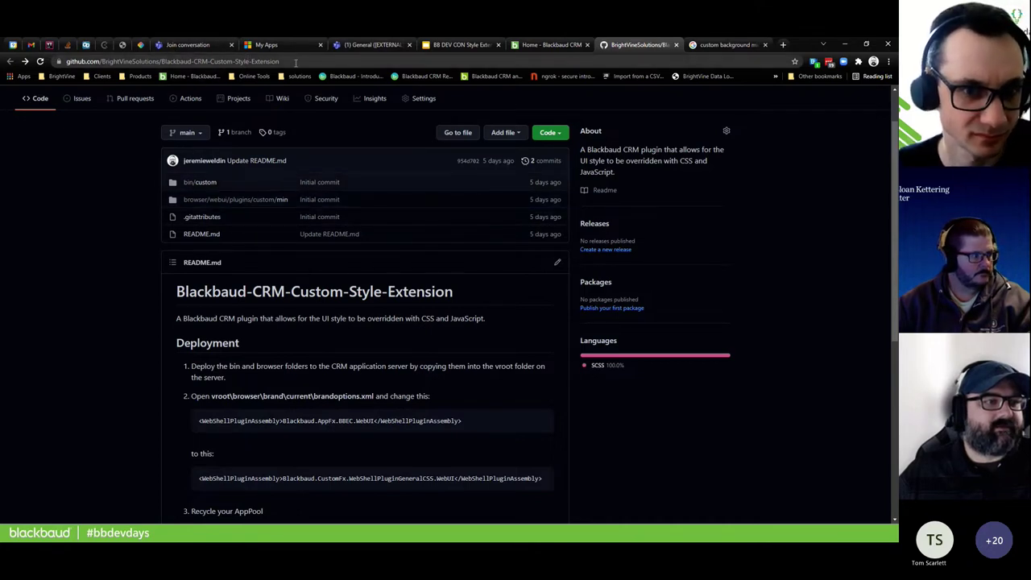
click(205, 62)
scroll(403, 359, down, 1)
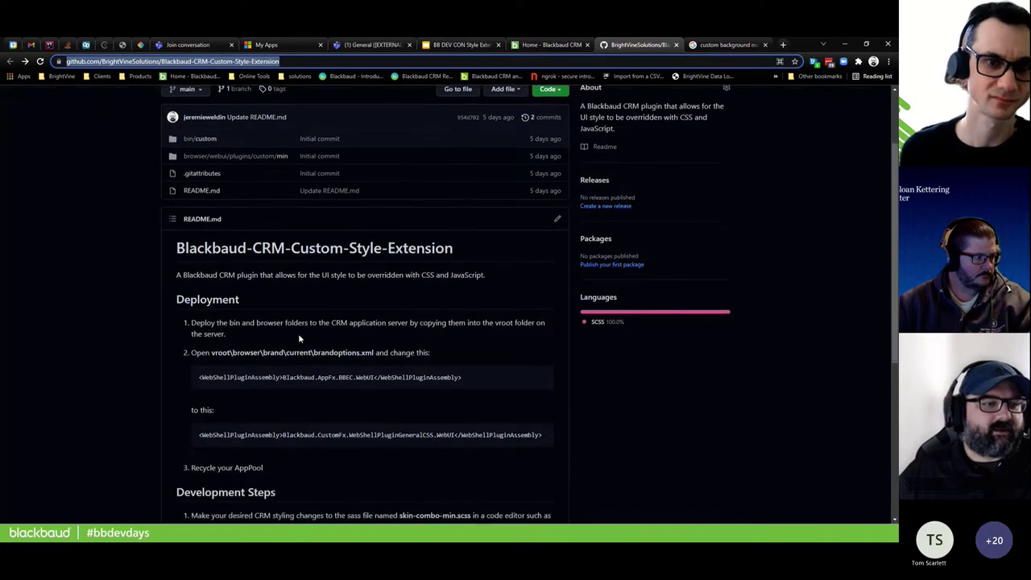
scroll(261, 430, down, 3)
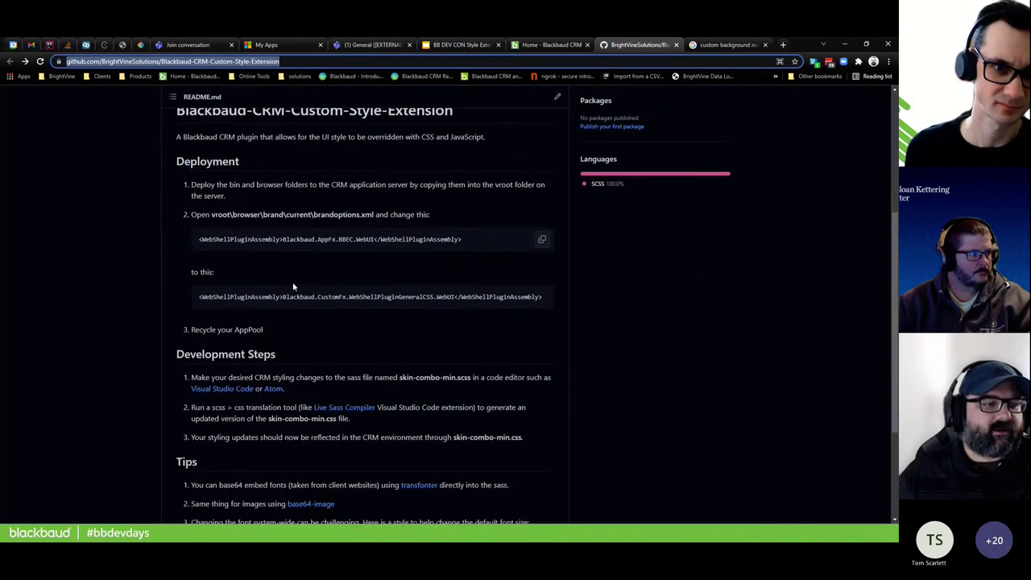
scroll(260, 429, down, 3)
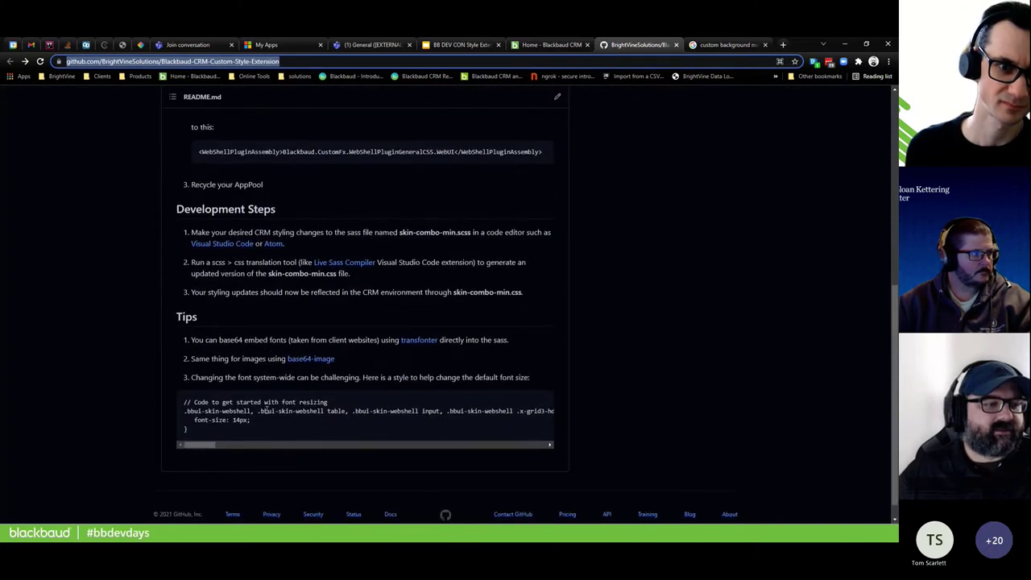
scroll(273, 396, up, 5)
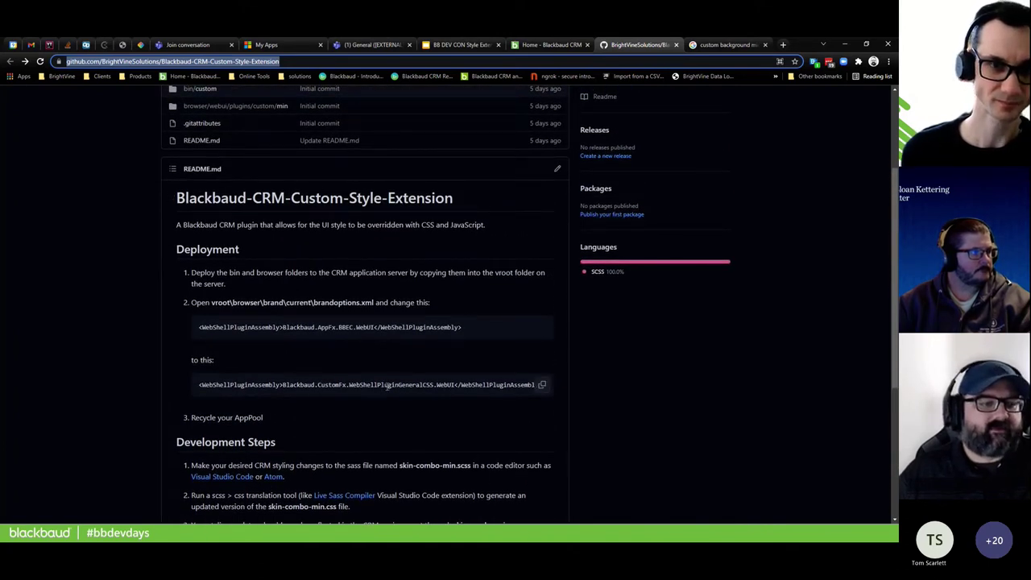
scroll(388, 387, up, 3)
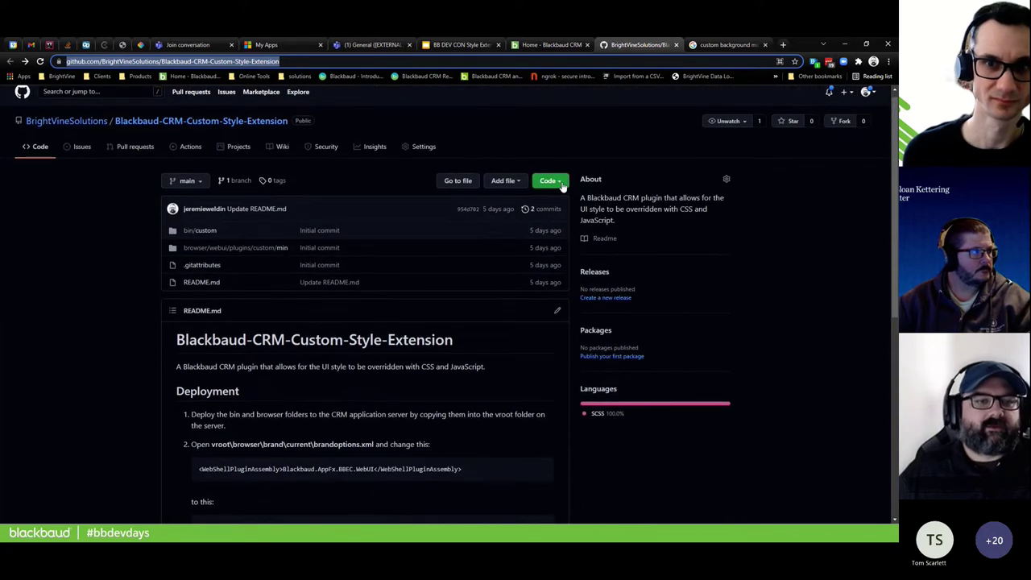
Download the repository as a ZIP via Code > Download ZIP and open the download's menu
click(550, 182)
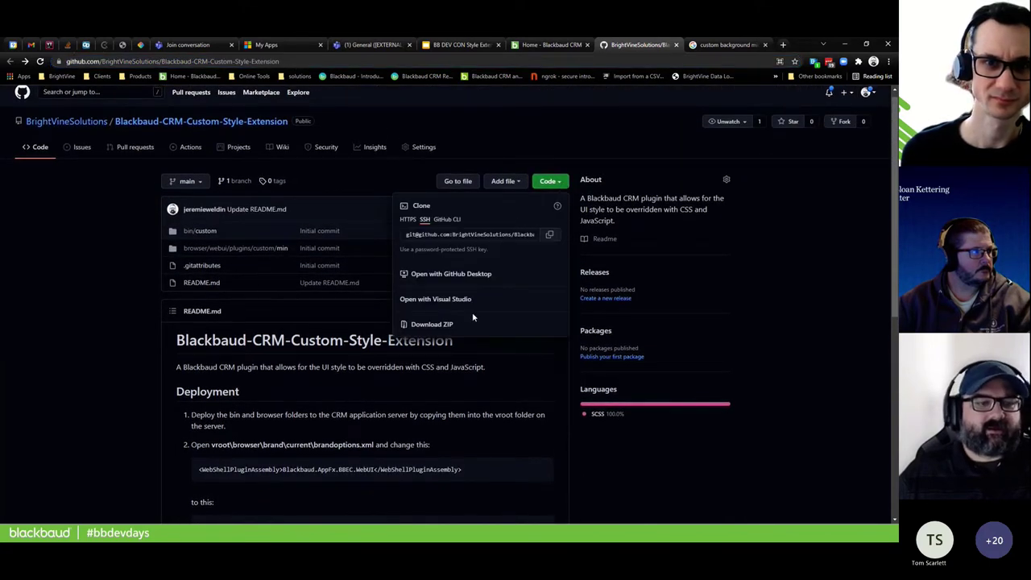
click(447, 325)
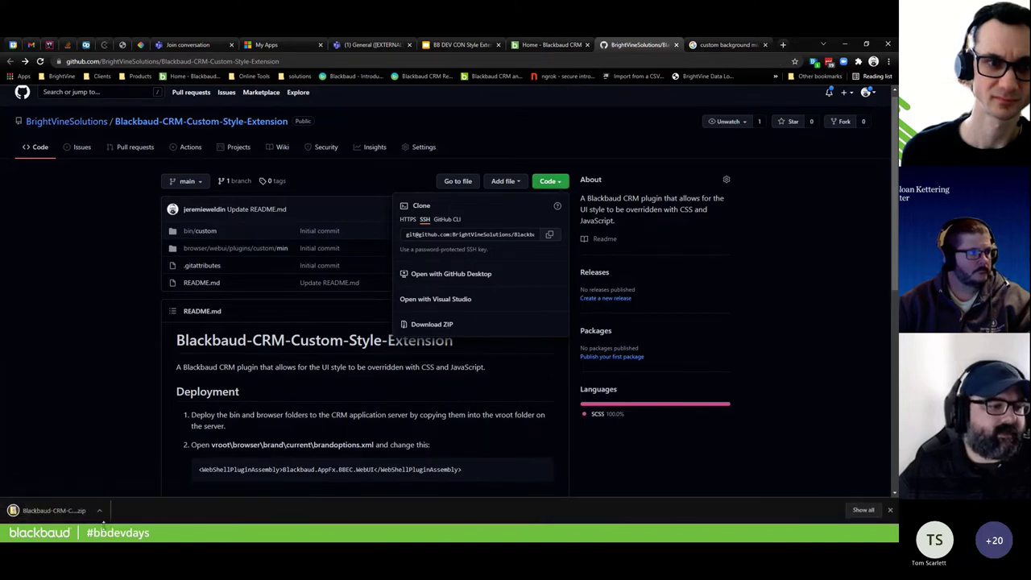
click(100, 512)
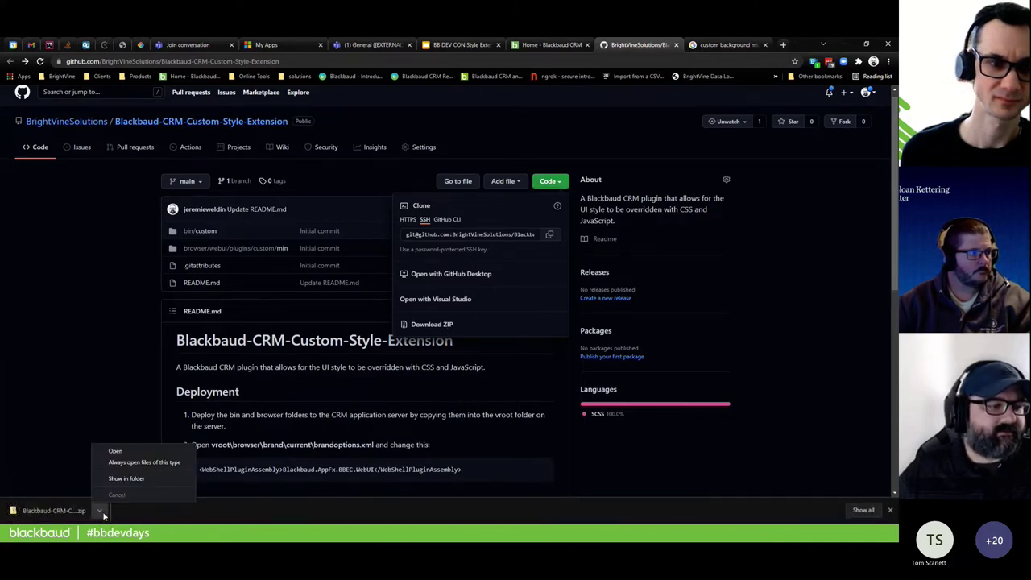
Show the ZIP in its folder, extract it, and open the extracted folder
click(126, 480)
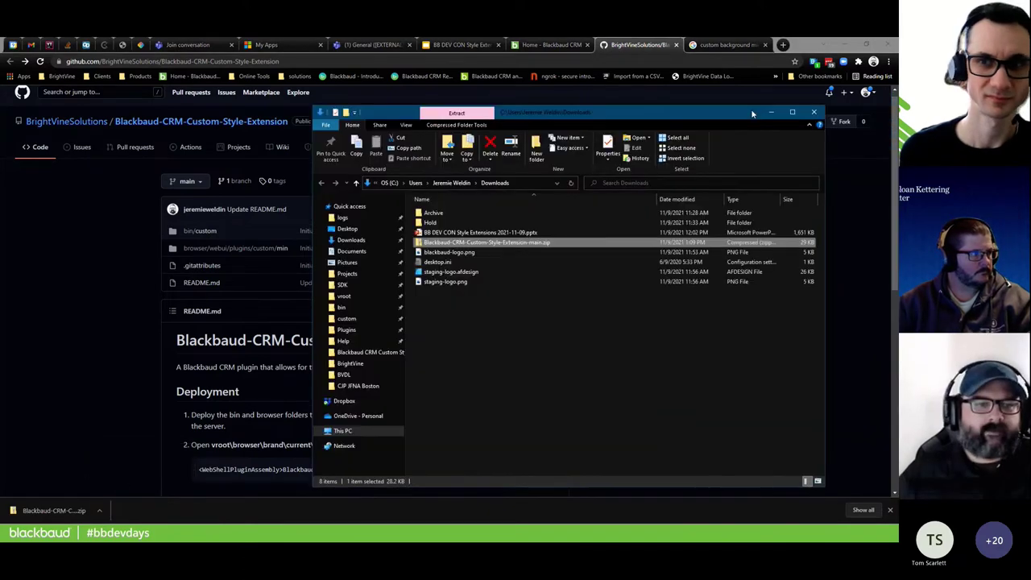
right_click(489, 240)
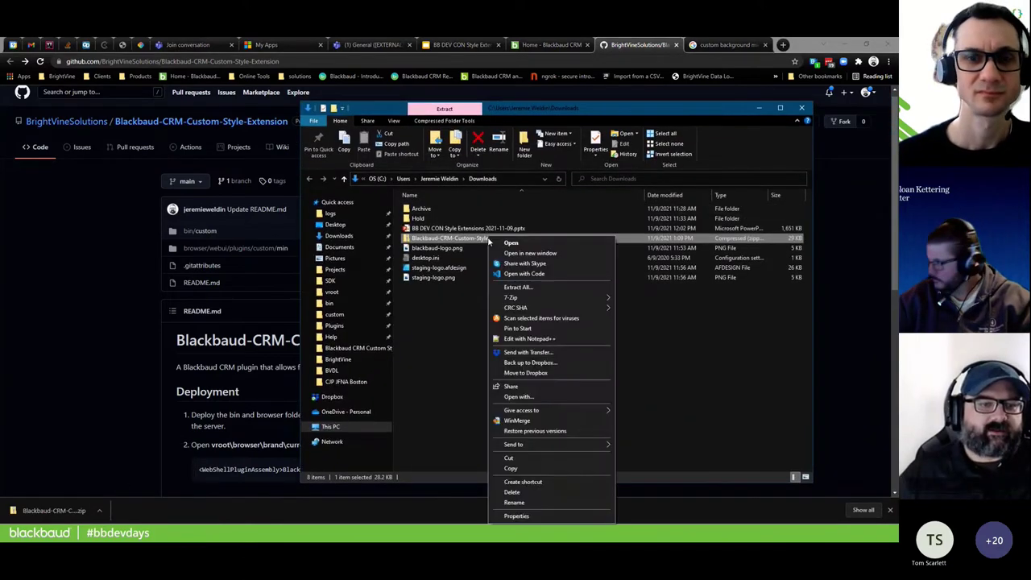
click(532, 288)
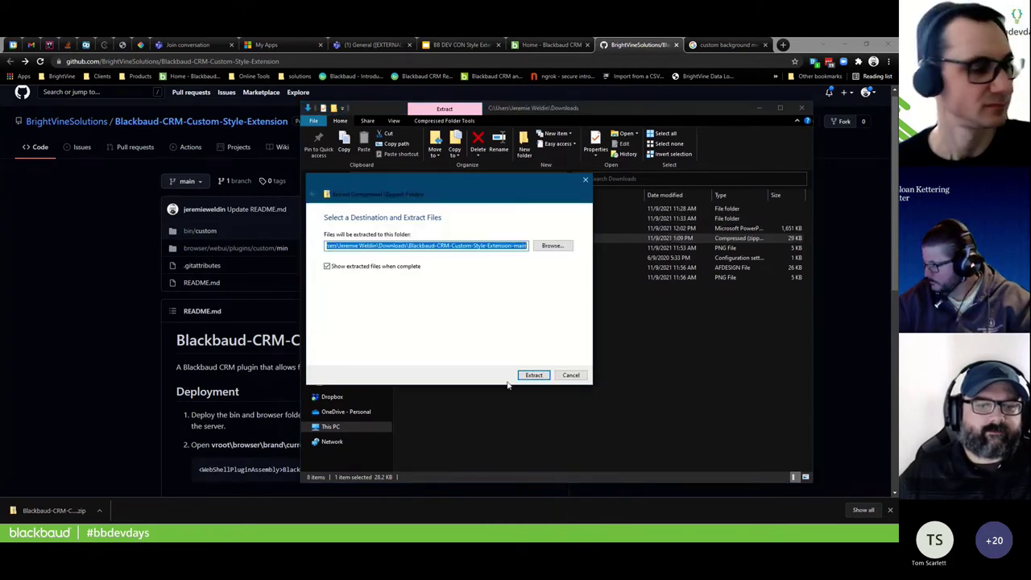
click(533, 375)
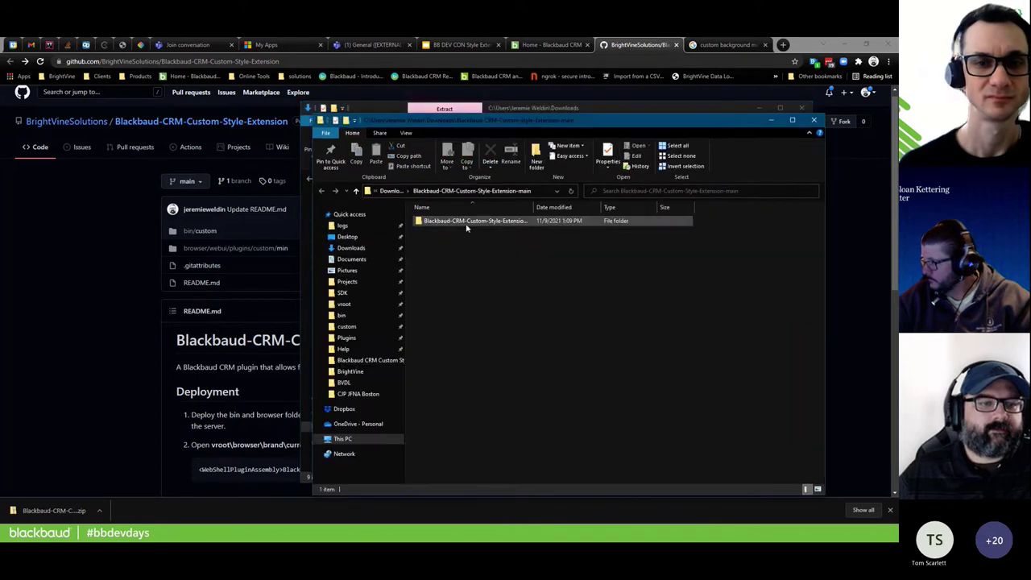
double_click(470, 223)
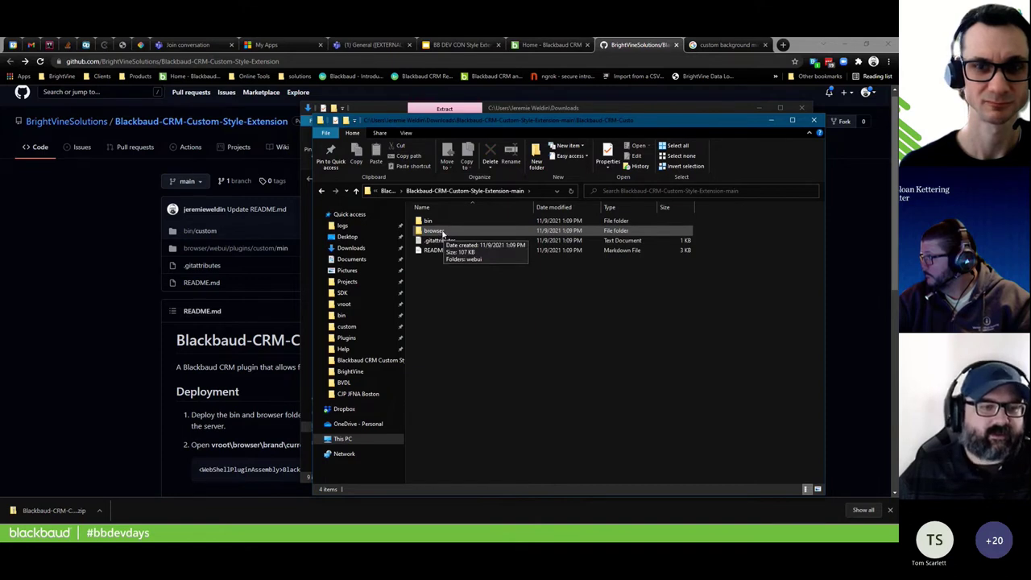
Copy the bin and browser folders from the extracted repository
click(427, 221)
shift+click(438, 231)
right_click(438, 233)
click(471, 443)
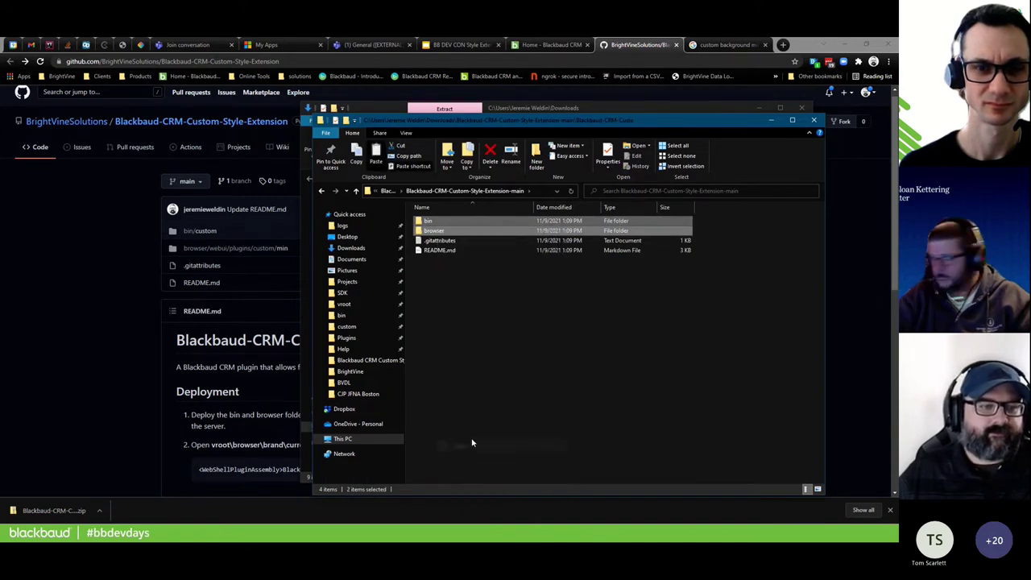
Paste the bin and browser folders into the CRM vroot folder, approving the administrator prompts
click(344, 305)
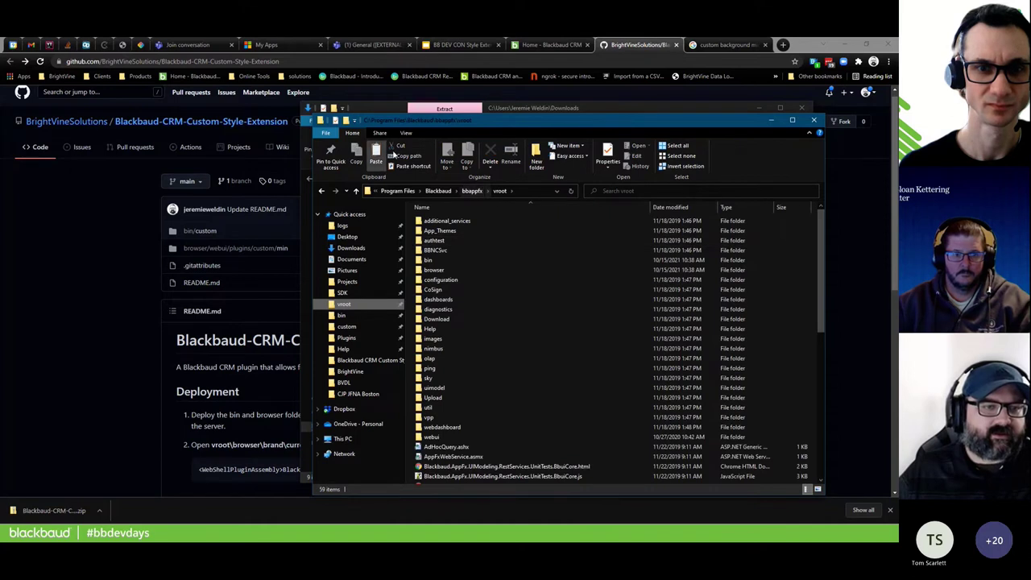
click(376, 155)
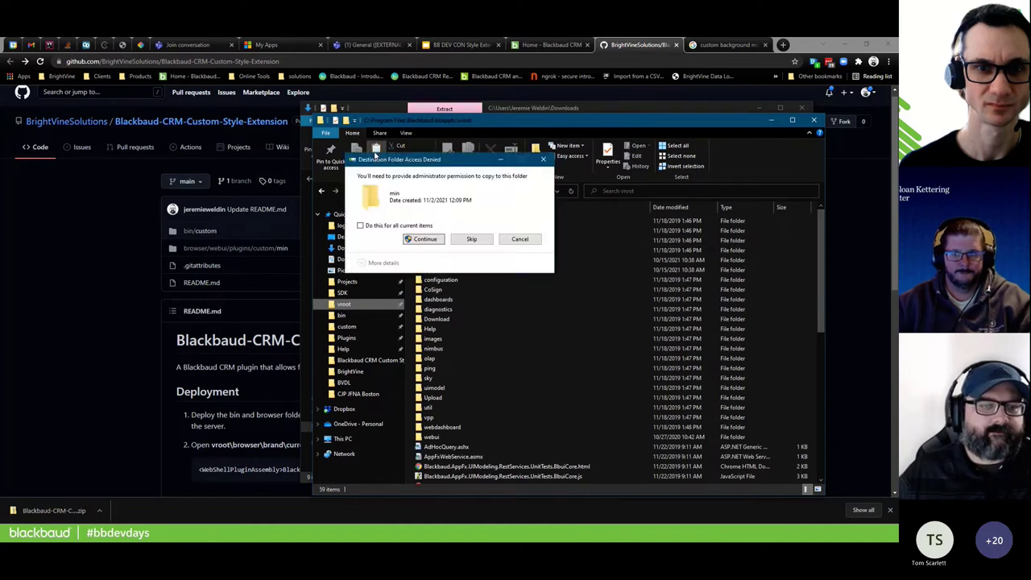
click(425, 240)
click(424, 240)
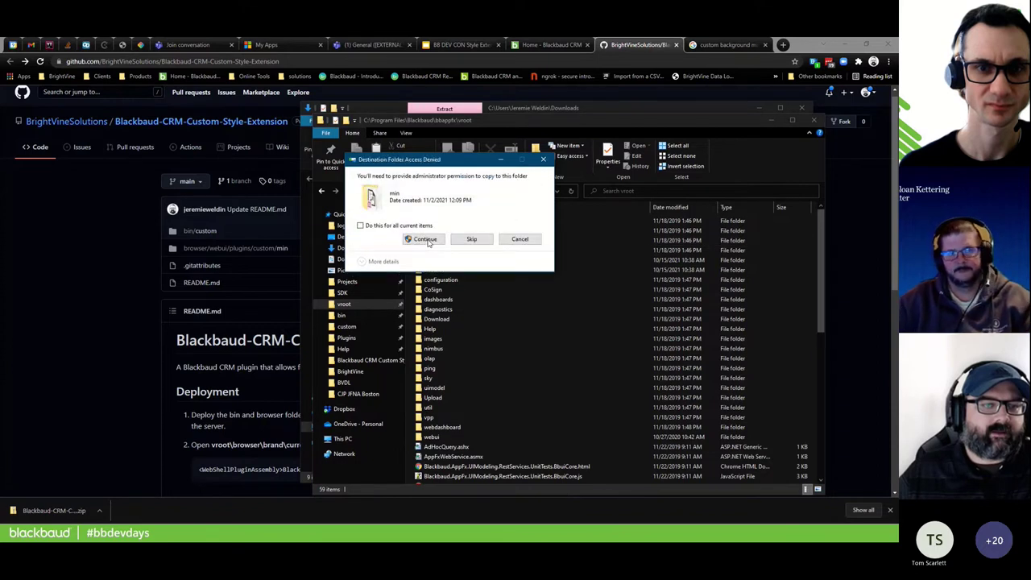
click(424, 240)
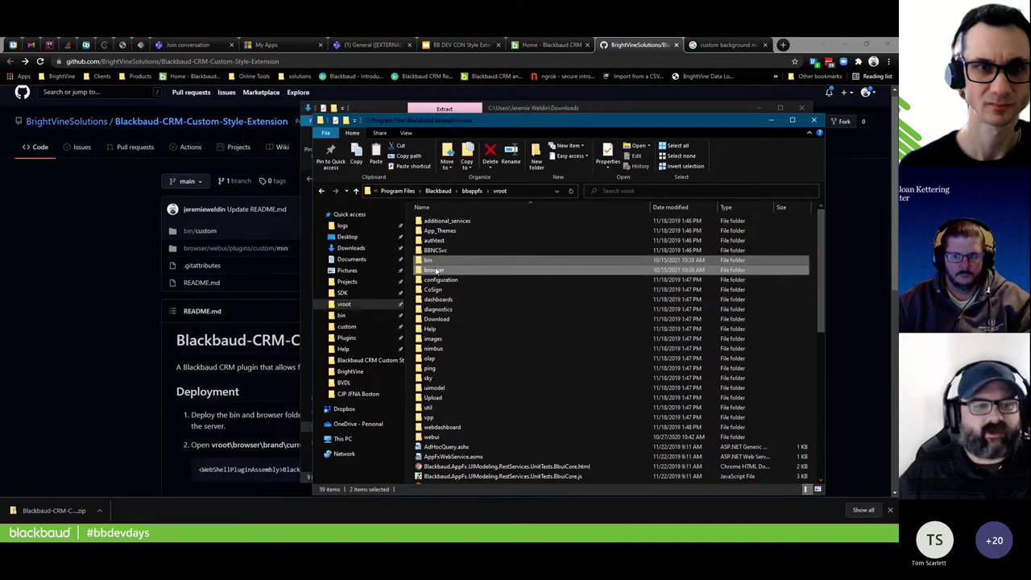
Check the custom folder inside vroot\bin, then return to vroot and the presentation
double_click(435, 262)
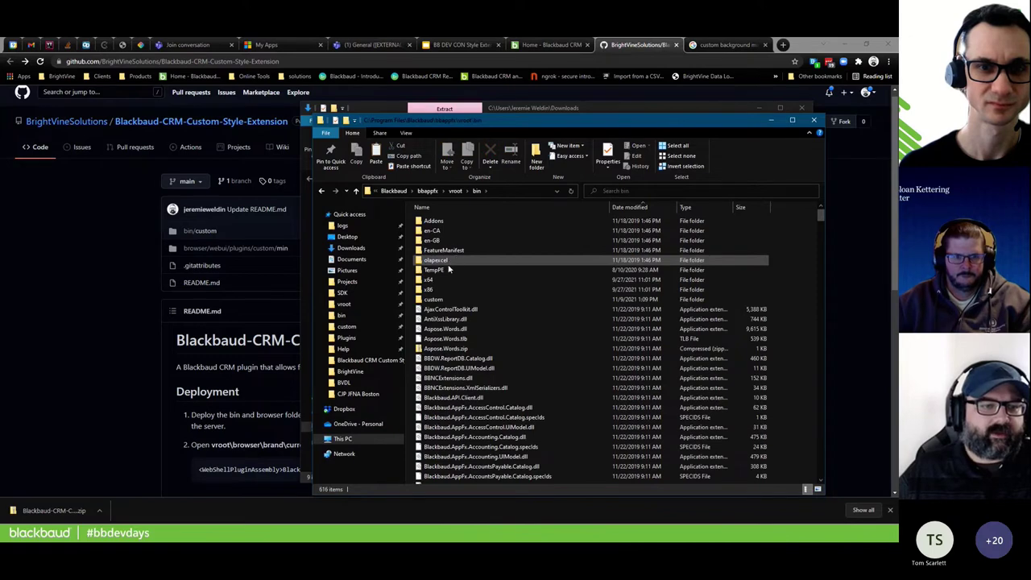
double_click(435, 300)
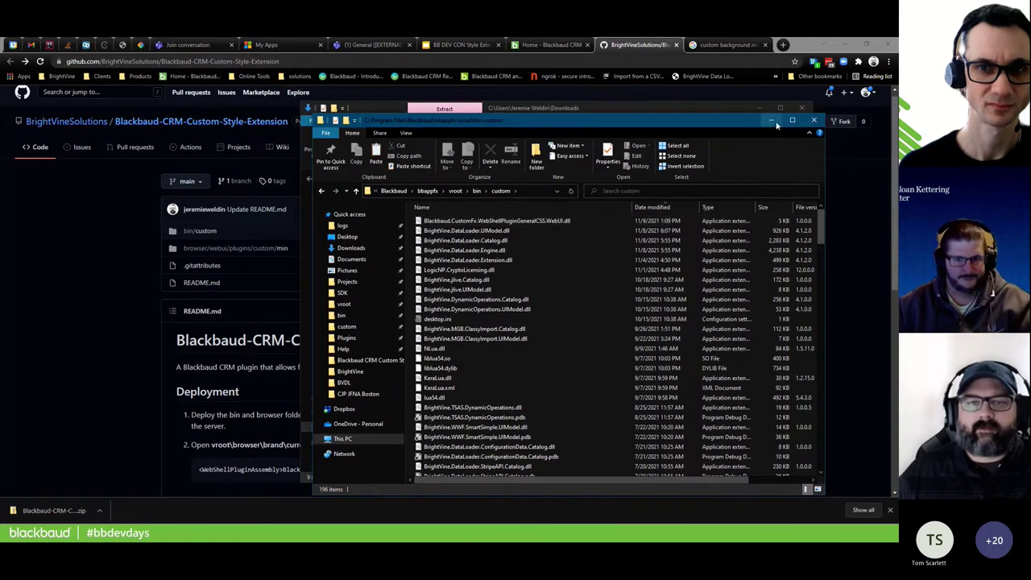
click(455, 191)
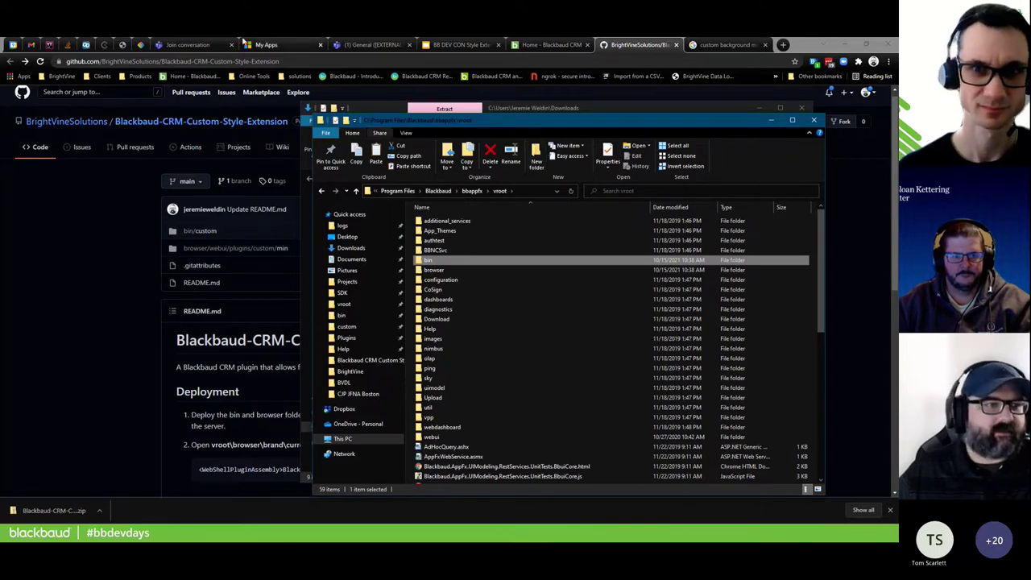
click(467, 45)
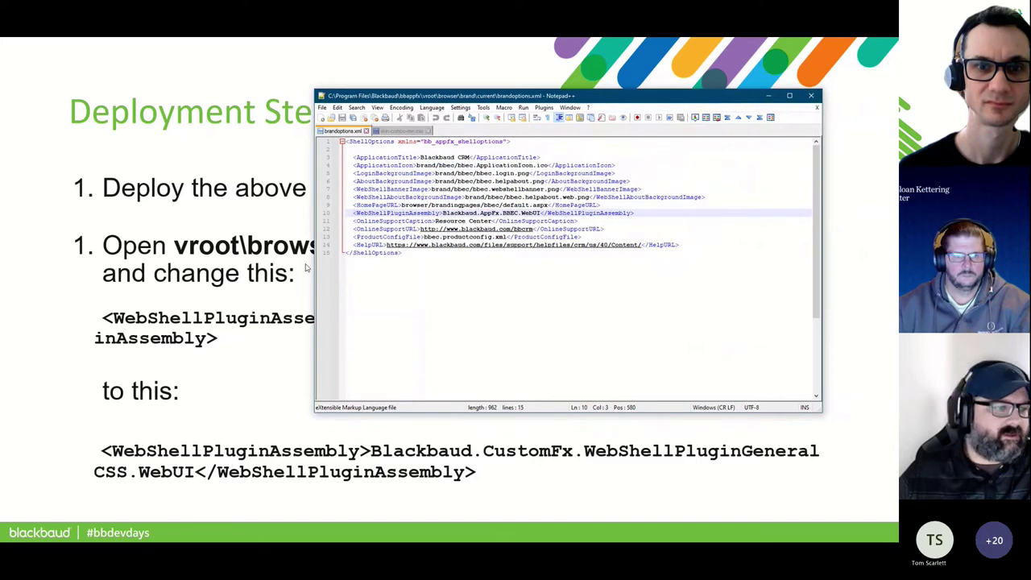
Comment out the existing WebShellPluginAssembly line in brandoptions.xml, then return to the slides
click(390, 213)
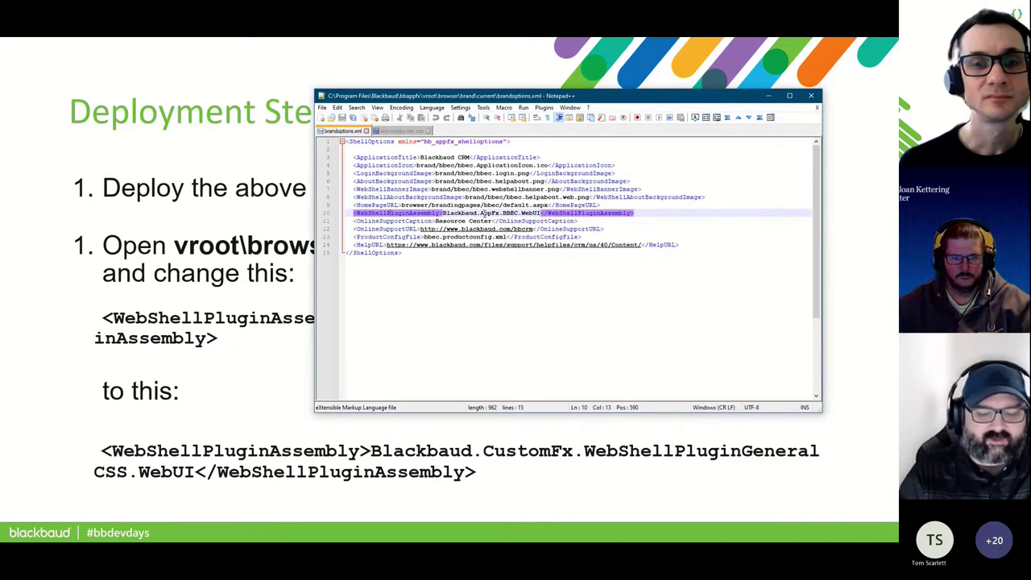
key(ctrl+q)
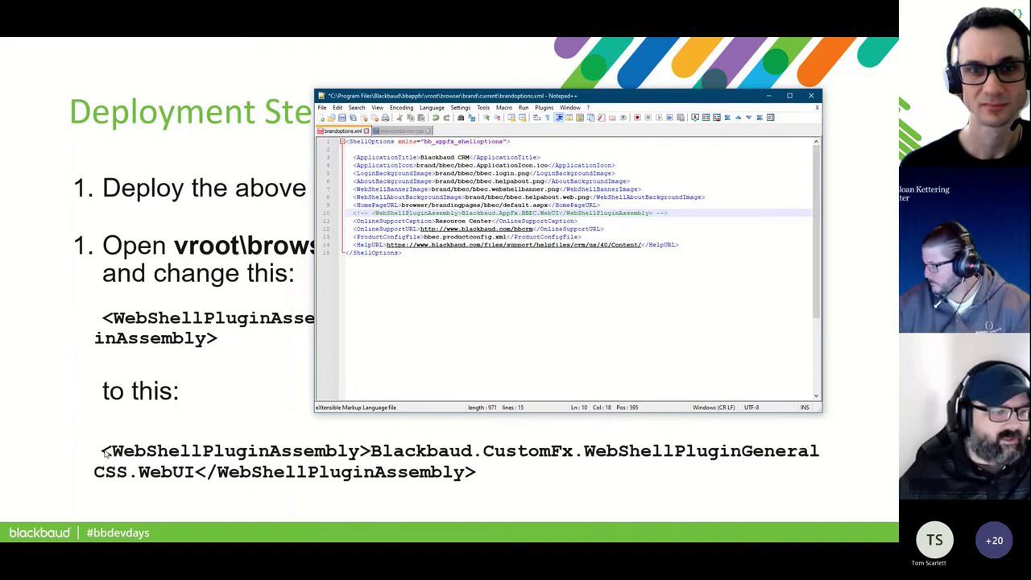
key(alt+Tab)
Browse the slide thumbnails back to the Deployment Steps slide
click(556, 416)
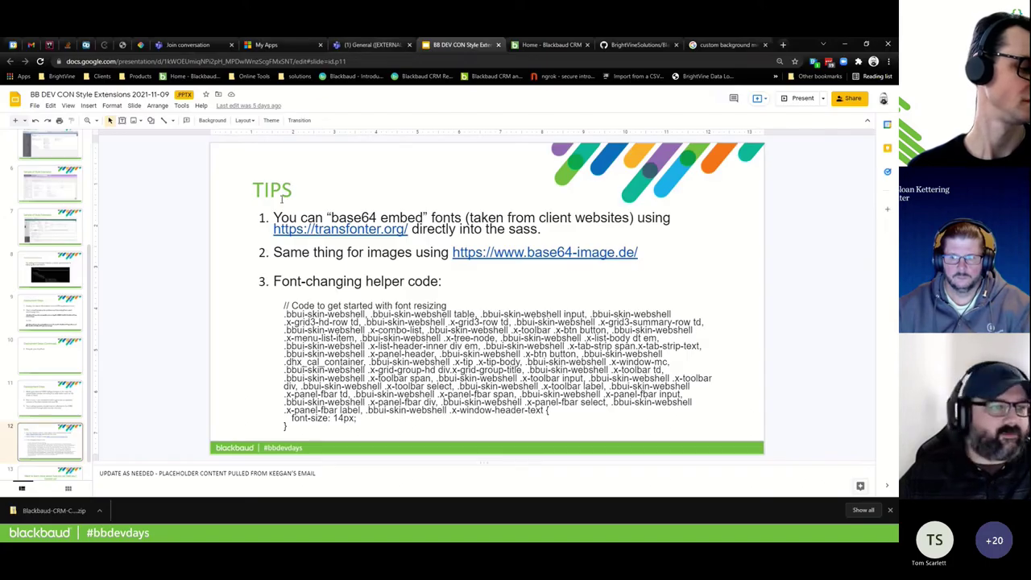
click(45, 232)
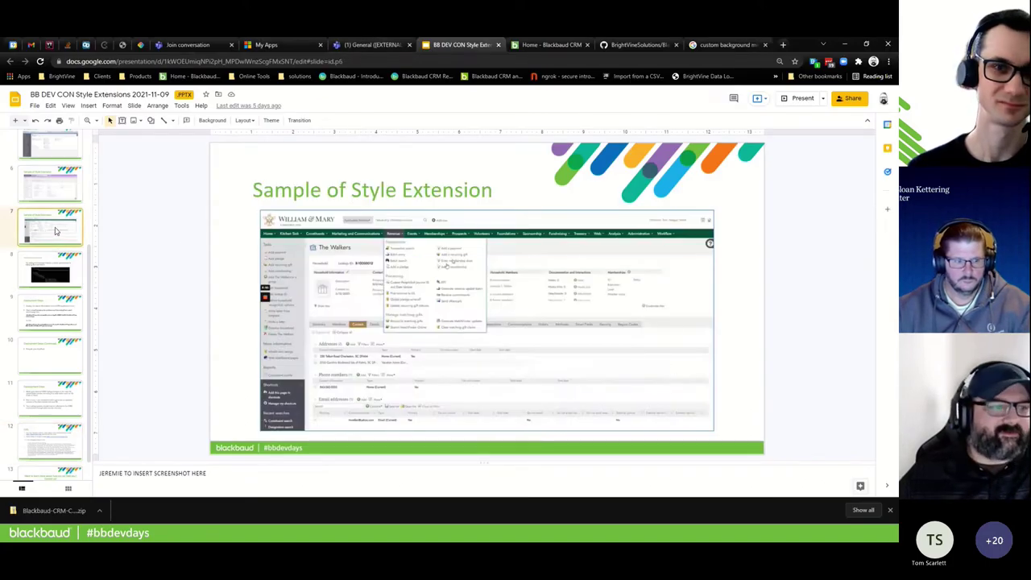
click(56, 200)
click(49, 306)
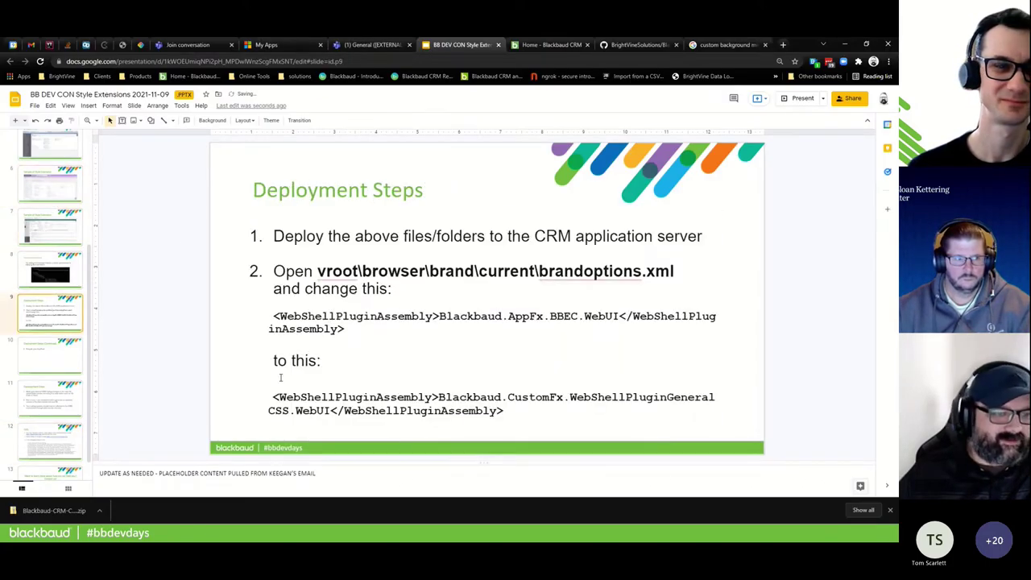
Copy the new WebShellPluginAssembly code line from the slide and return to the text editor
drag(273, 400, 508, 409)
right_click(508, 410)
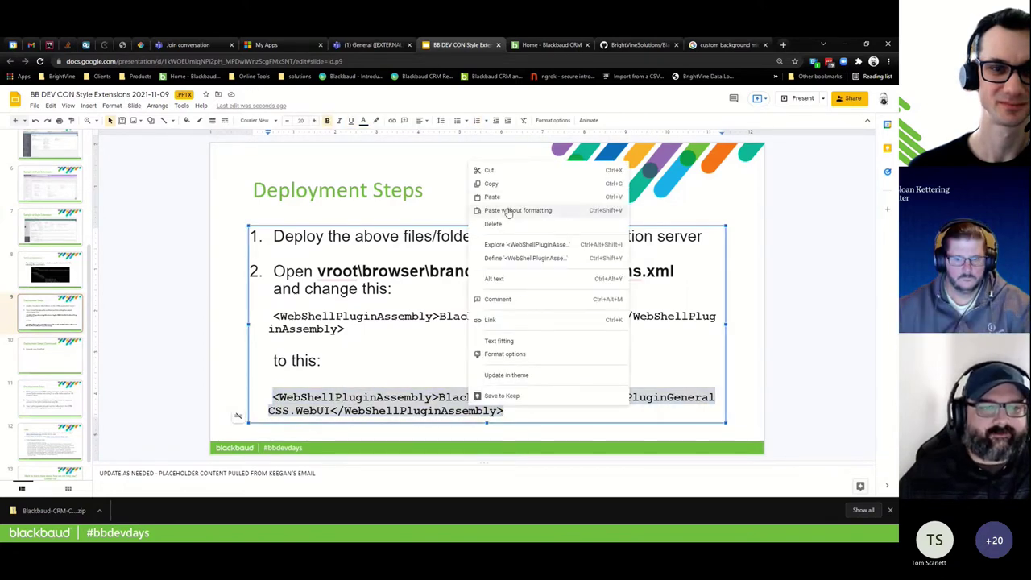
click(508, 185)
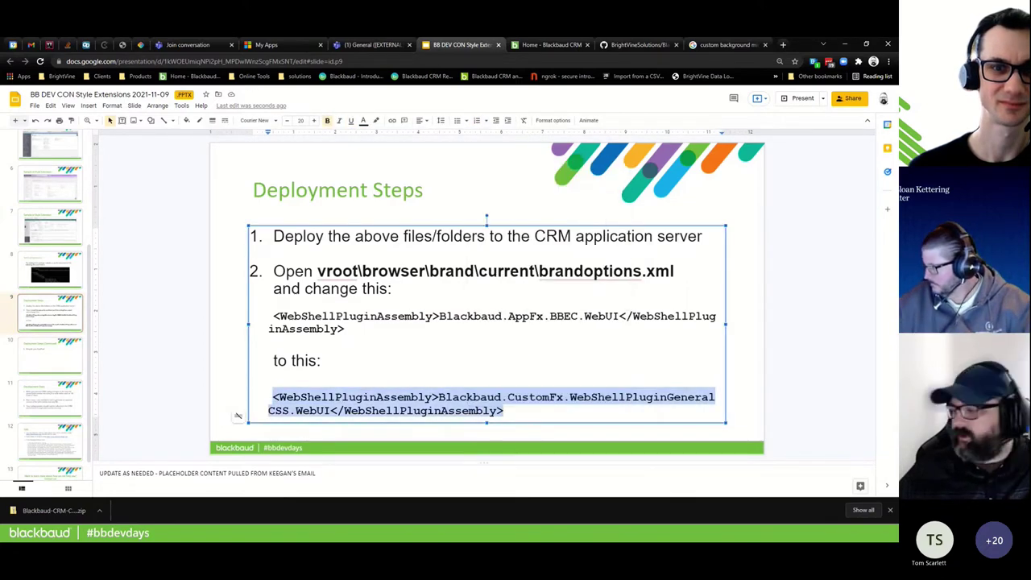
key(alt+Tab)
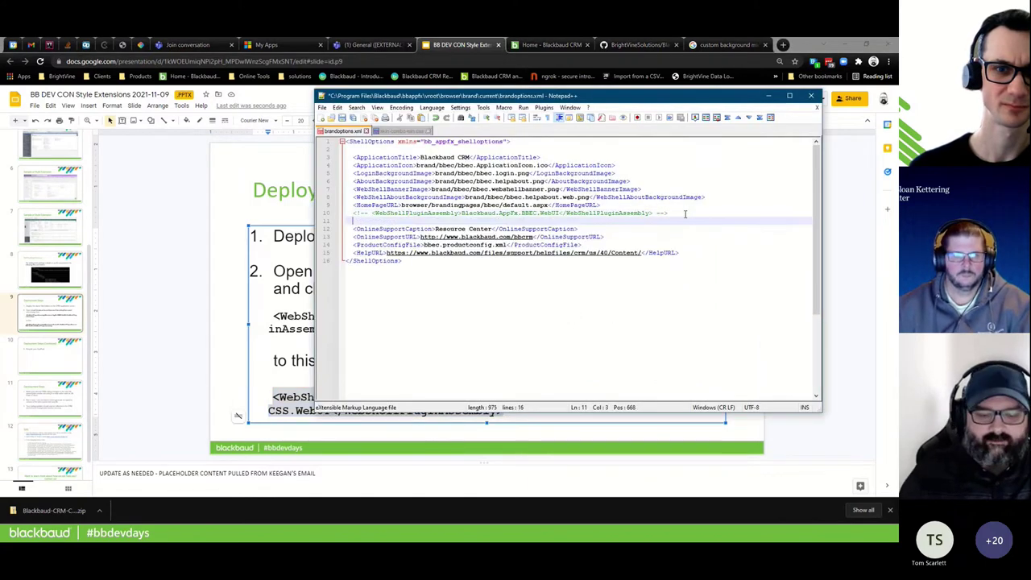
Paste the Blackbaud.CustomFx.WebShellPluginGeneralCSS.WebUI line below the commented one and save as administrator
key(Return)
key(ctrl+v)
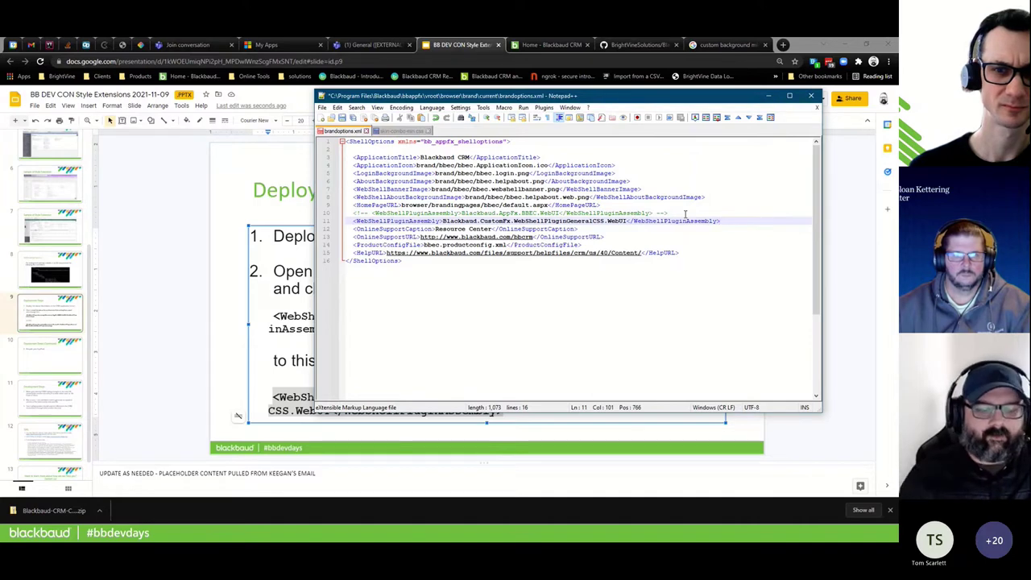
key(ctrl+s)
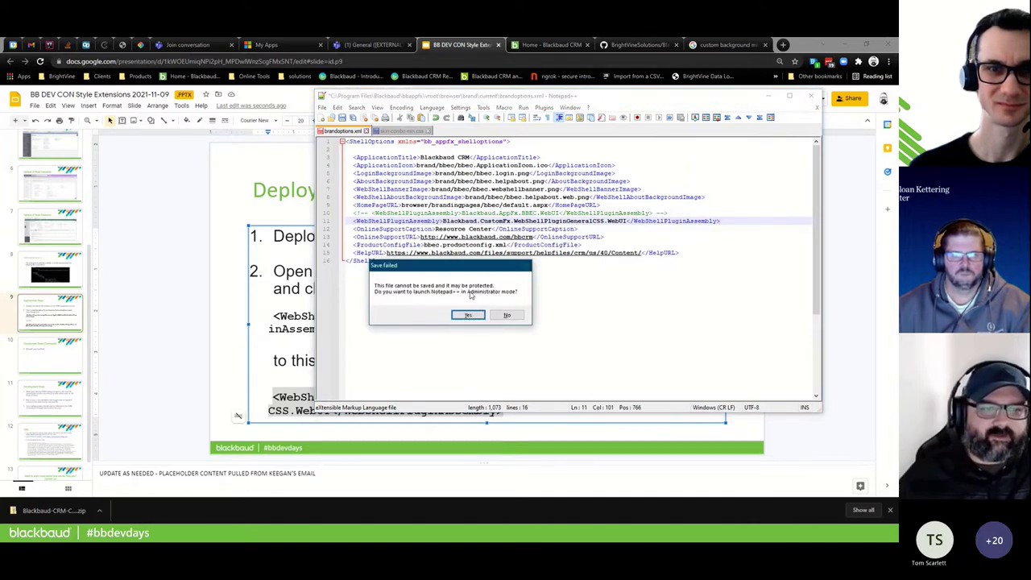
click(468, 314)
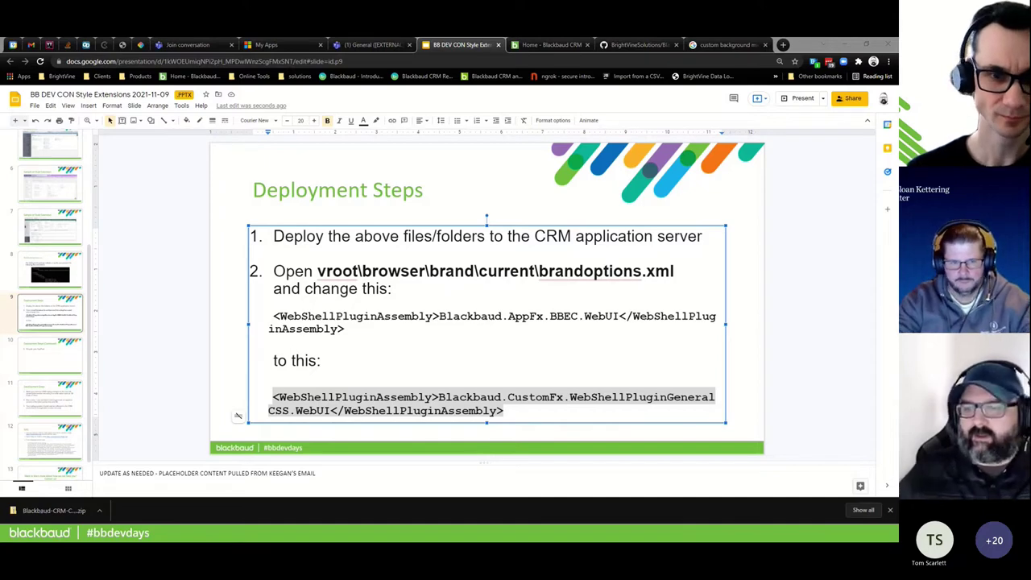
In IIS Manager, open Application Pools, select CRM40 and recycle it
key(alt+Tab)
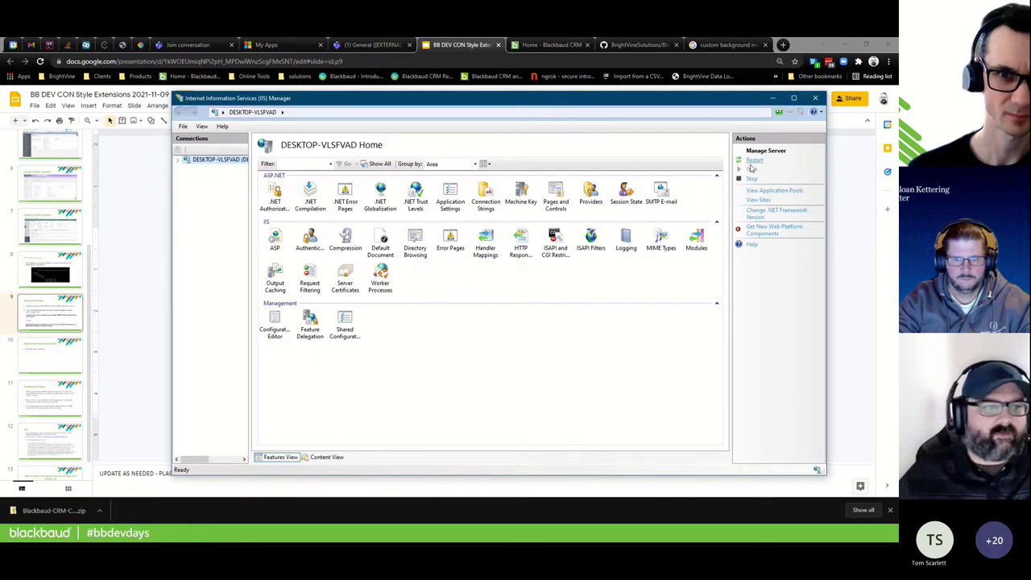
click(178, 160)
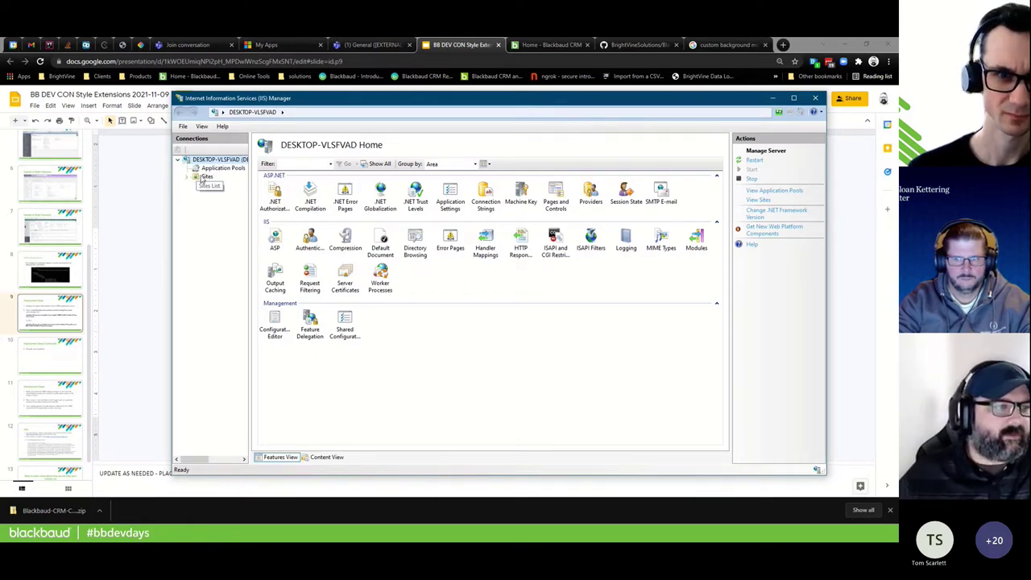
click(222, 167)
click(338, 251)
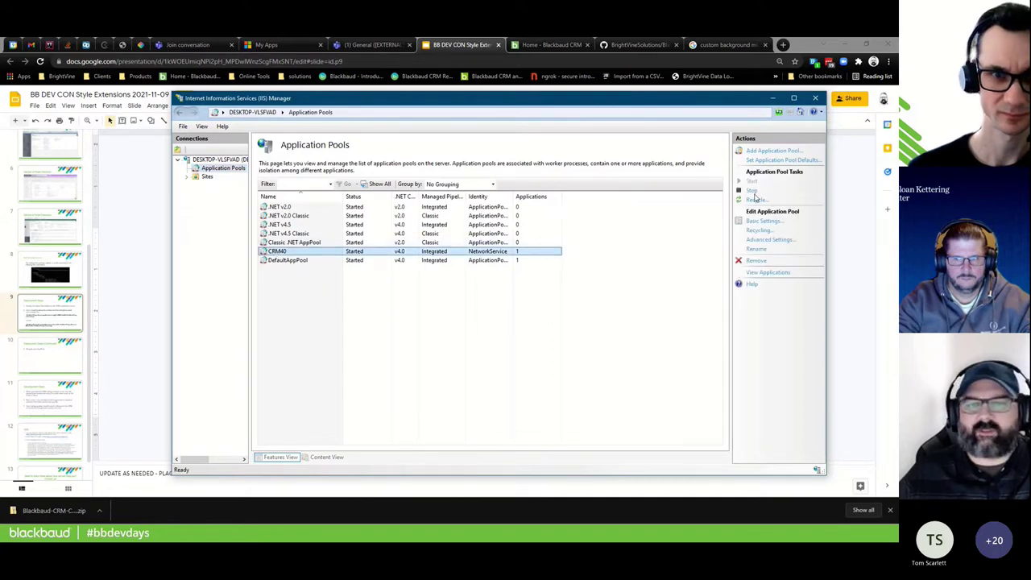
click(754, 200)
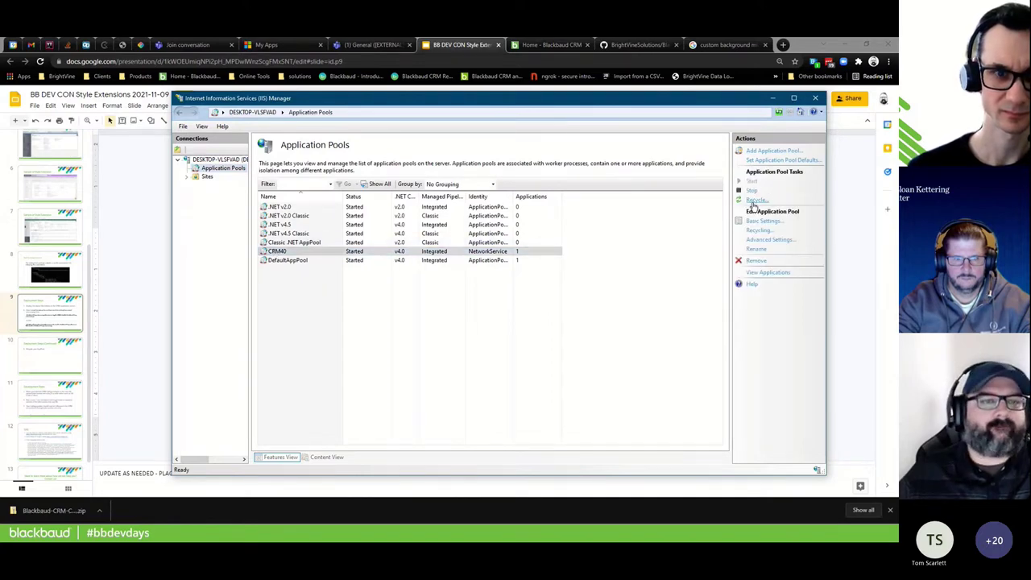
Bring up the Blackbaud CRM Home tab and reload it twice
key(alt+Tab)
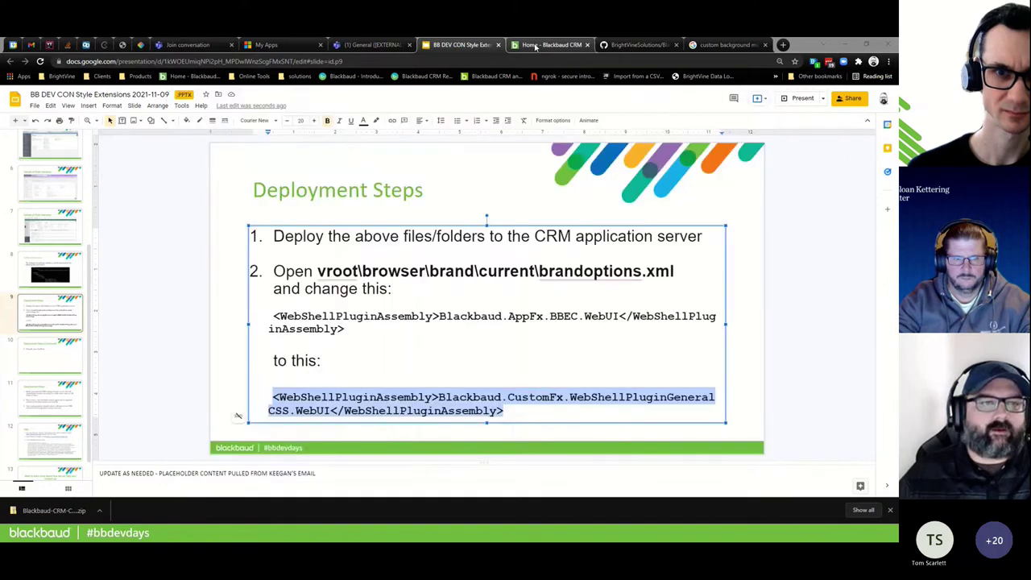
click(536, 47)
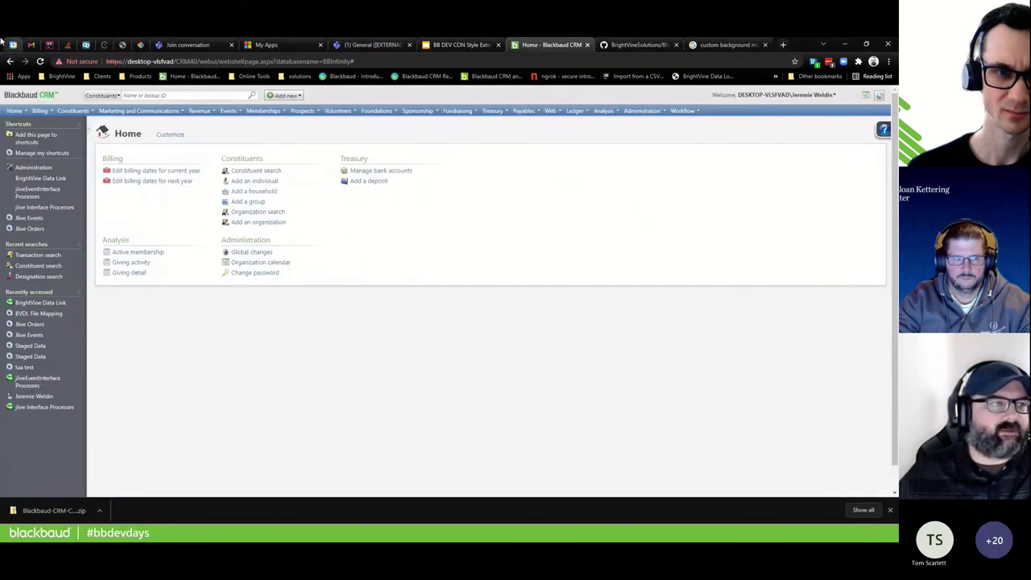
click(40, 62)
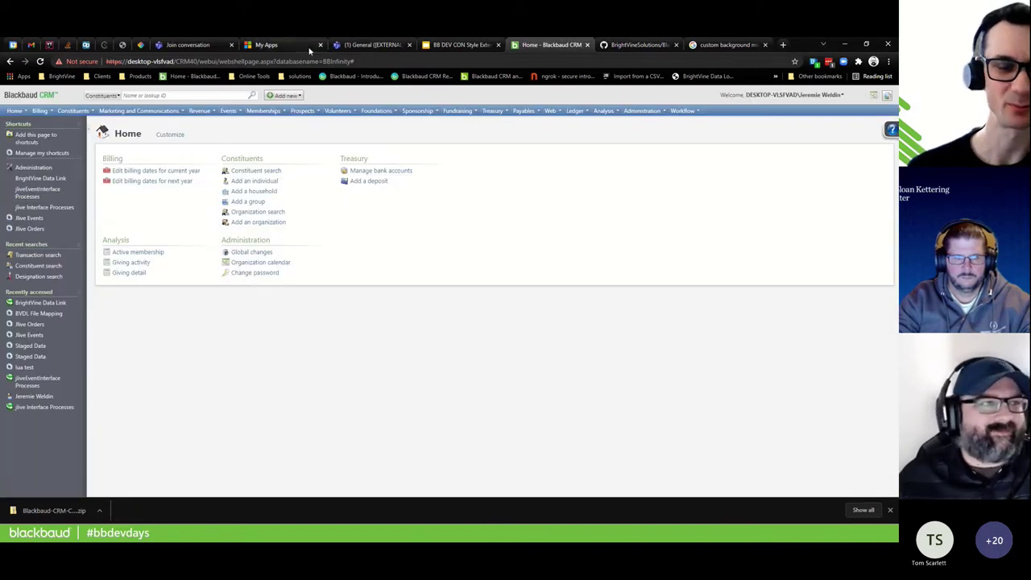
click(41, 63)
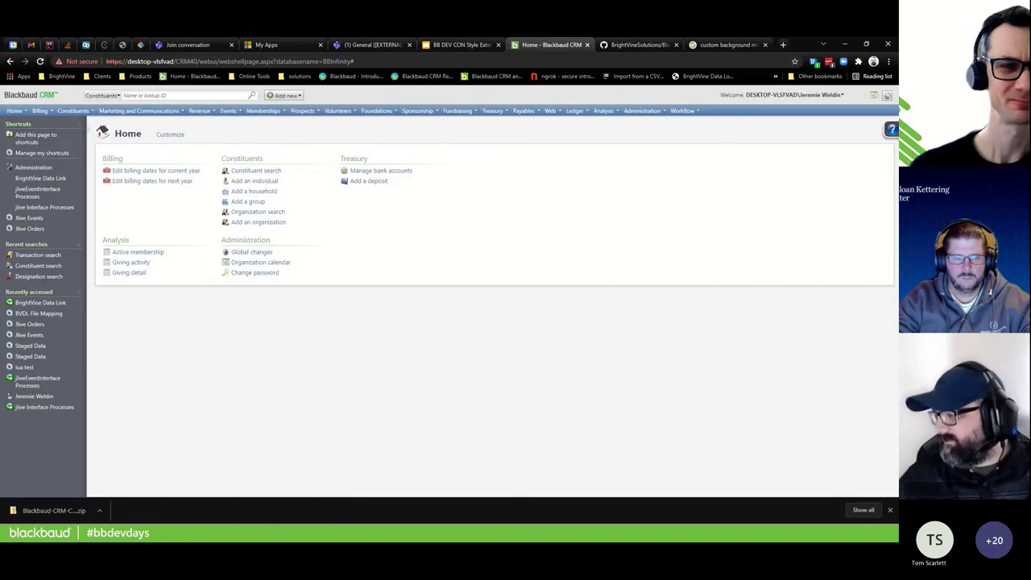
Check IIS Manager, then return to the browser and reload CRM to apply the new skin
key(alt+Tab)
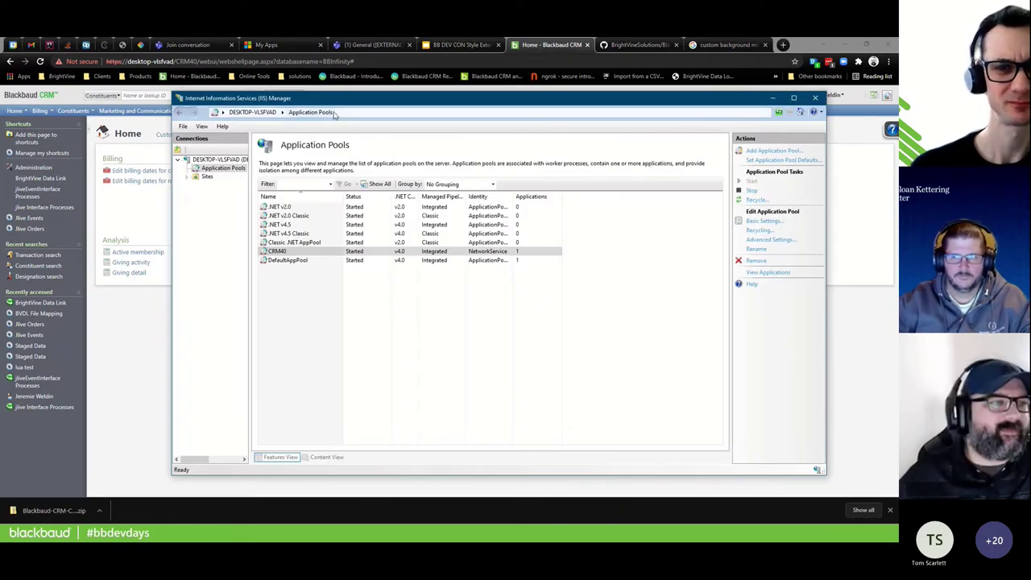
click(43, 65)
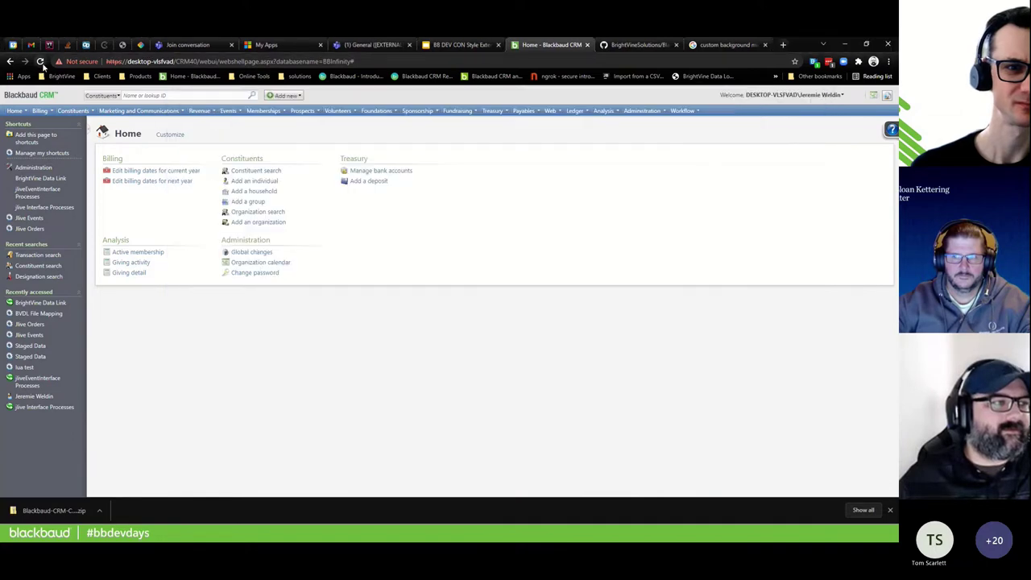
click(42, 64)
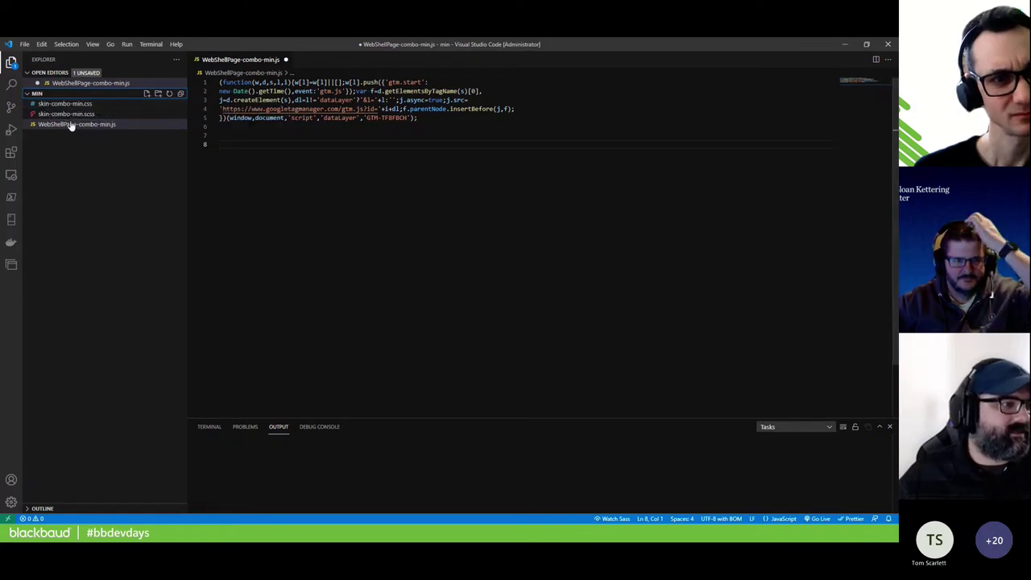
Open skin-combo-min.css, then the skin-combo-min.scss source from the Explorer sidebar
click(74, 106)
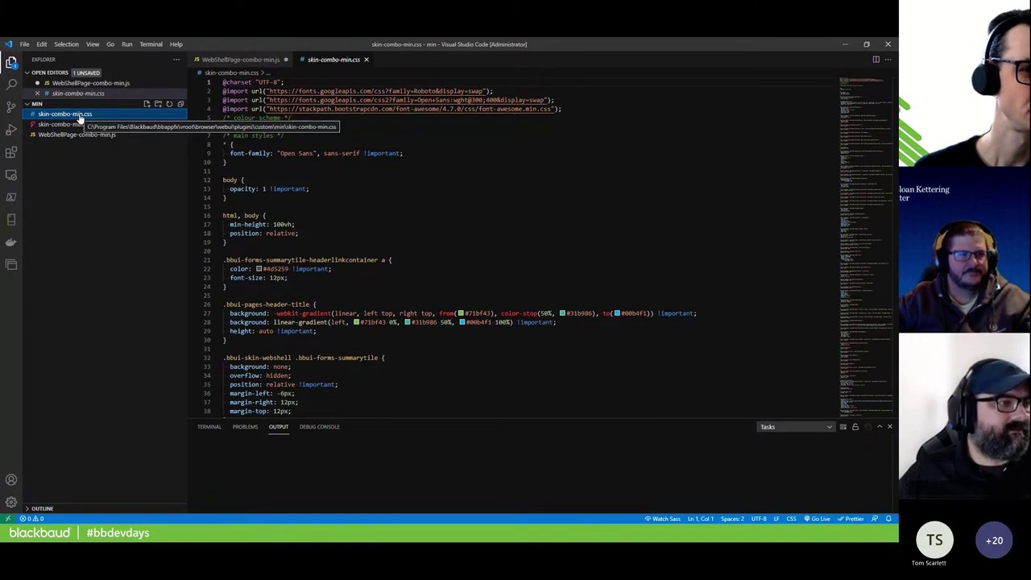
click(89, 125)
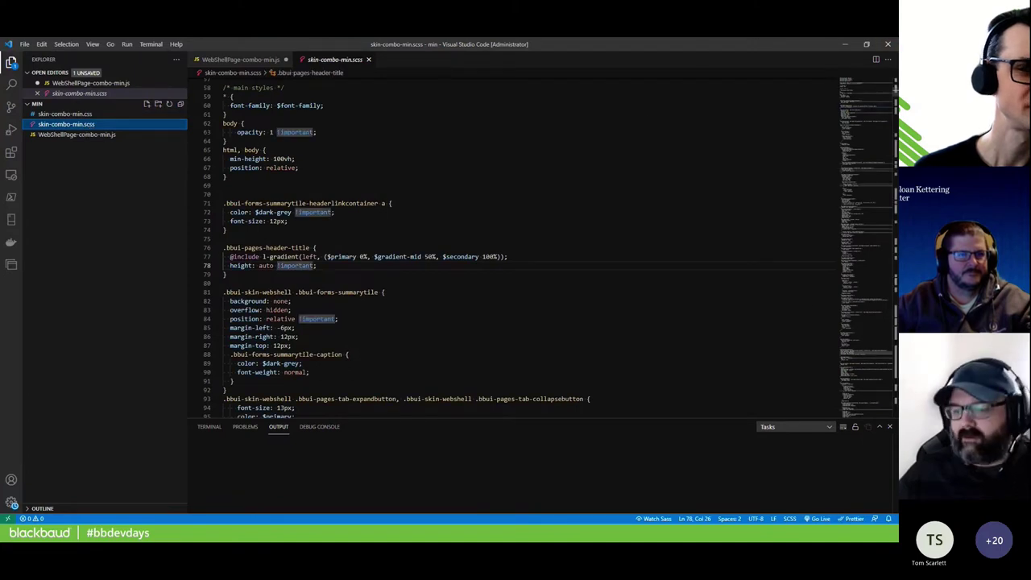
key(alt+Tab)
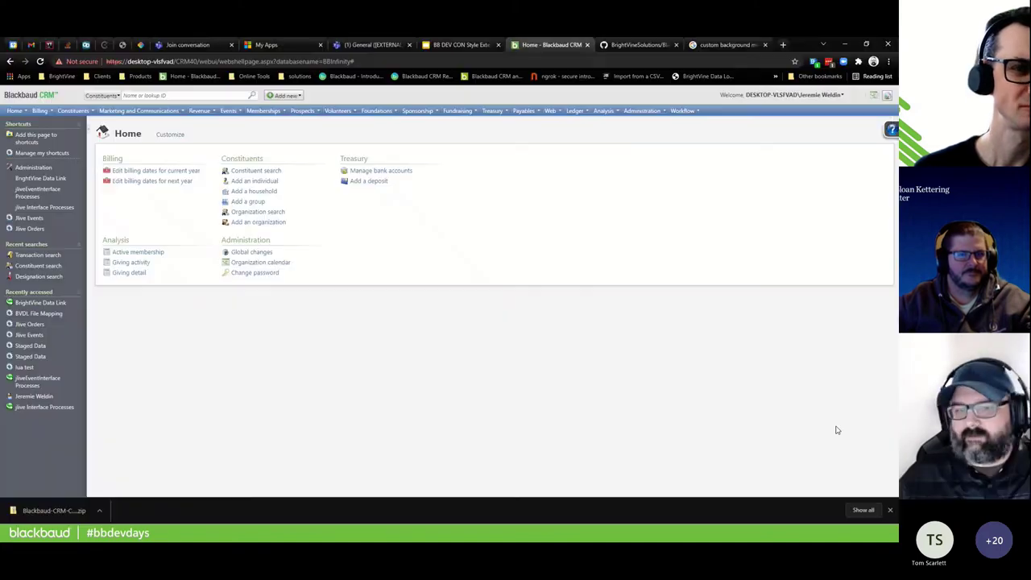
click(40, 61)
click(134, 64)
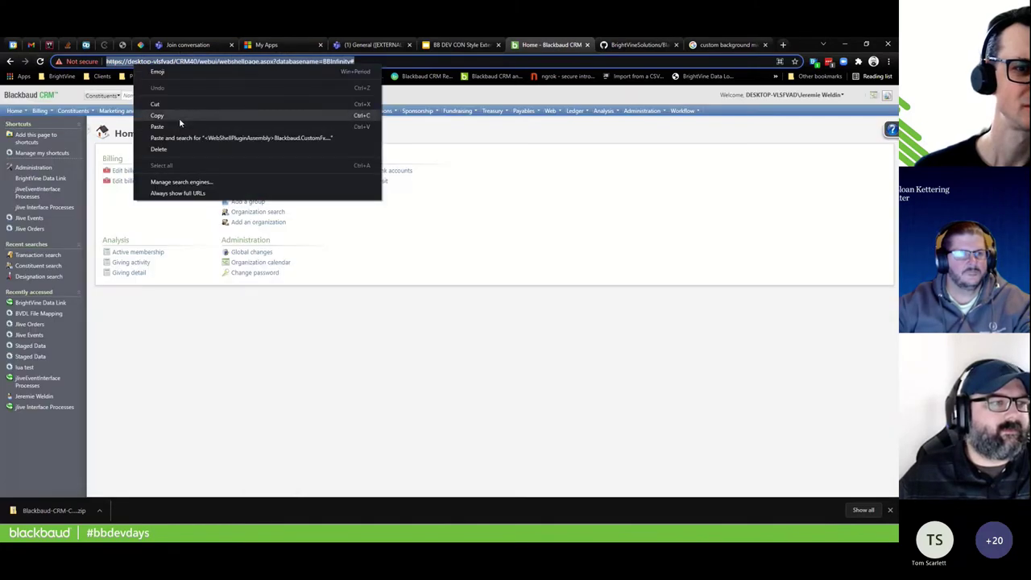
click(178, 118)
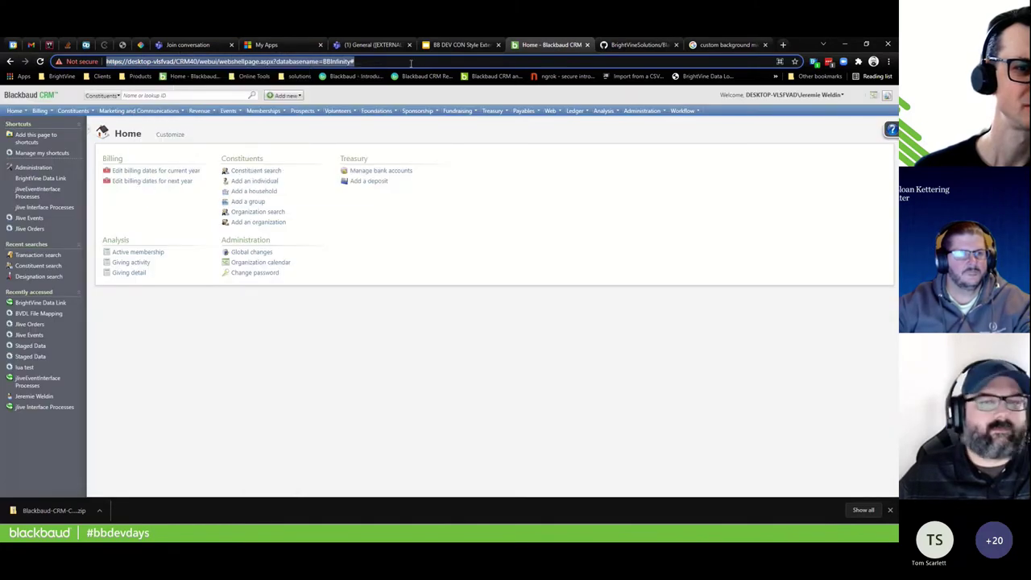
right_click(785, 48)
click(814, 47)
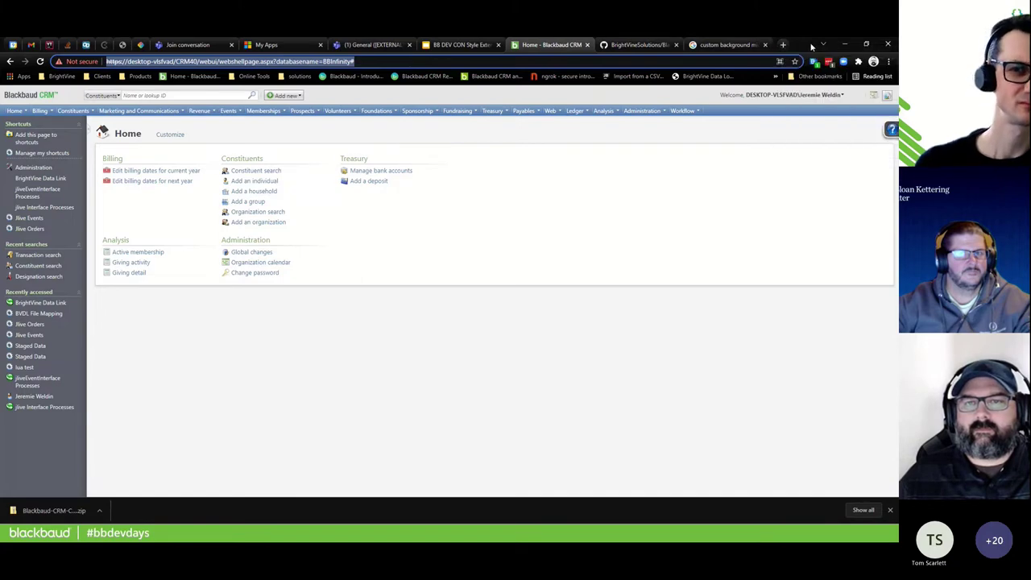
click(889, 61)
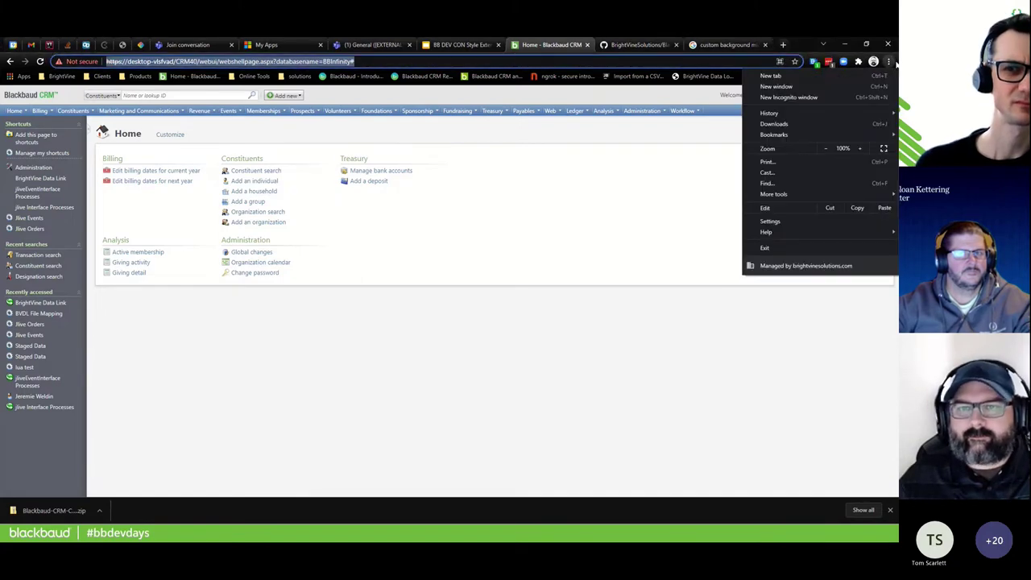
click(794, 96)
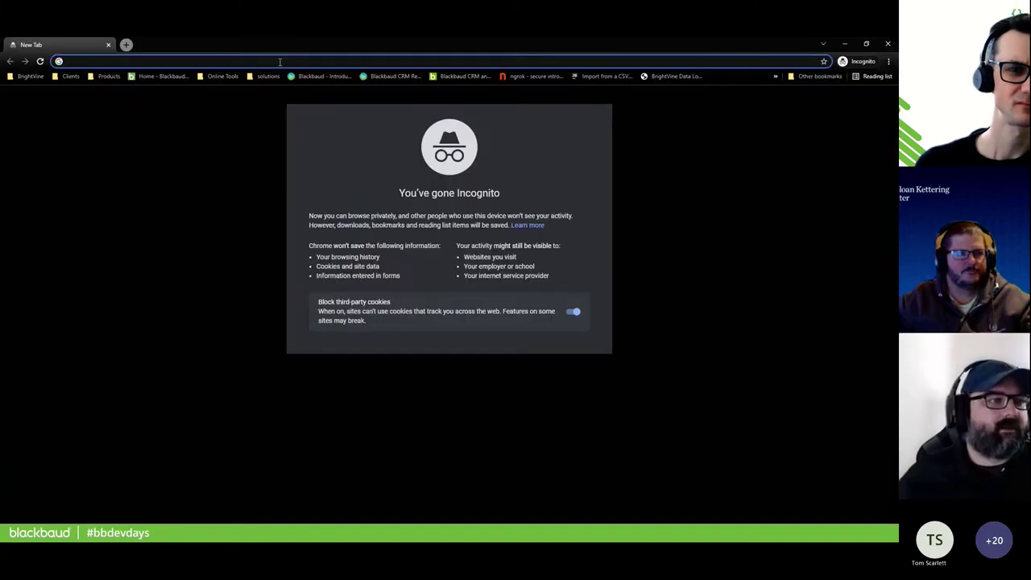
right_click(280, 61)
click(310, 136)
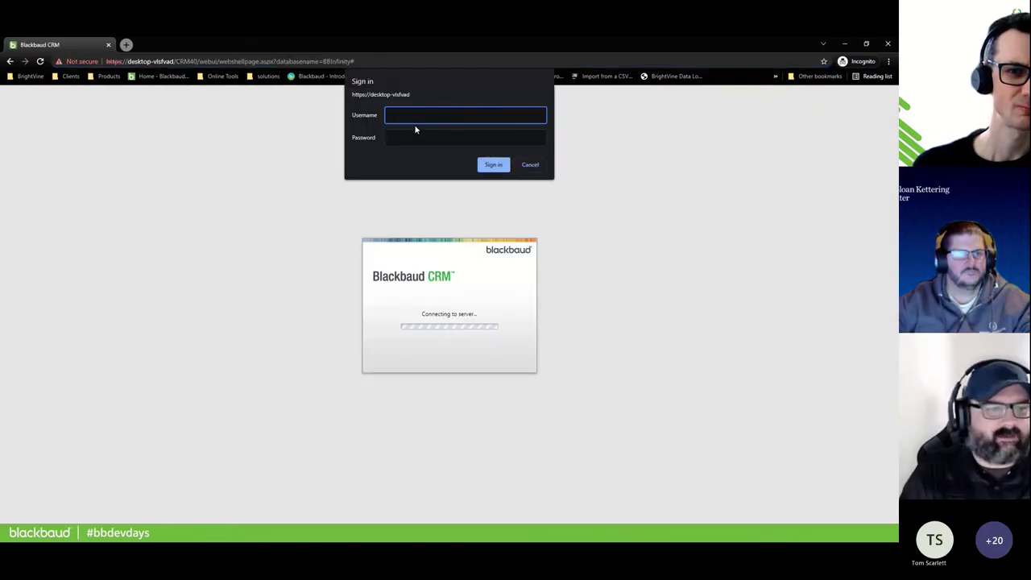
click(531, 165)
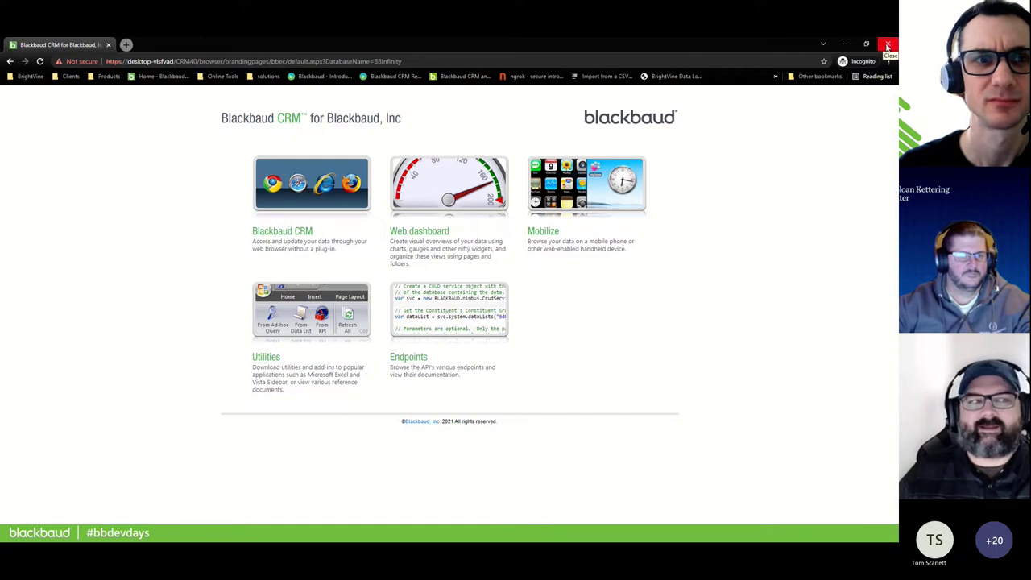
click(886, 46)
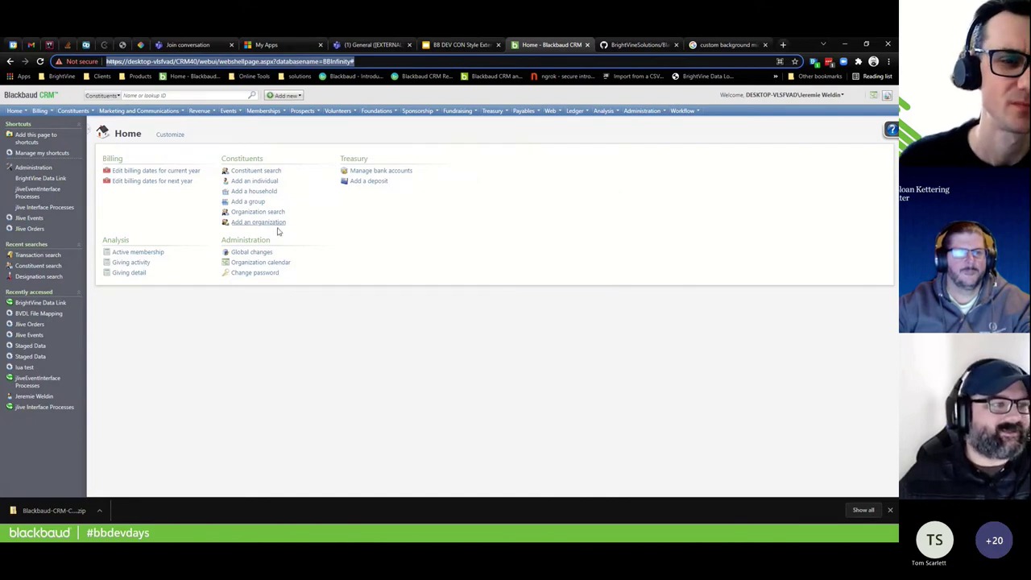
click(530, 62)
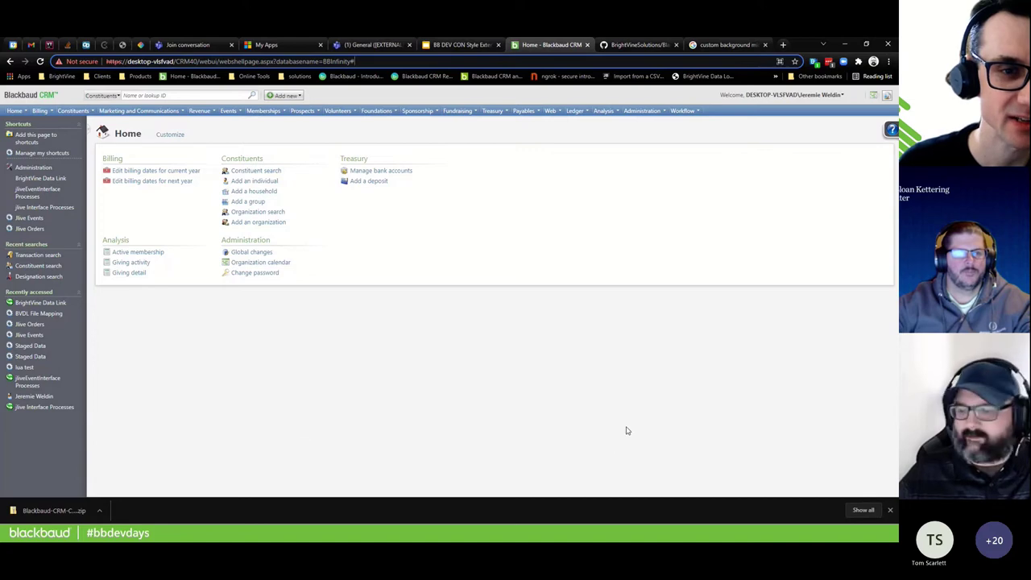
Open the compiled skin-combo-min.css as a regular editor tab in VS Code
key(alt+Tab)
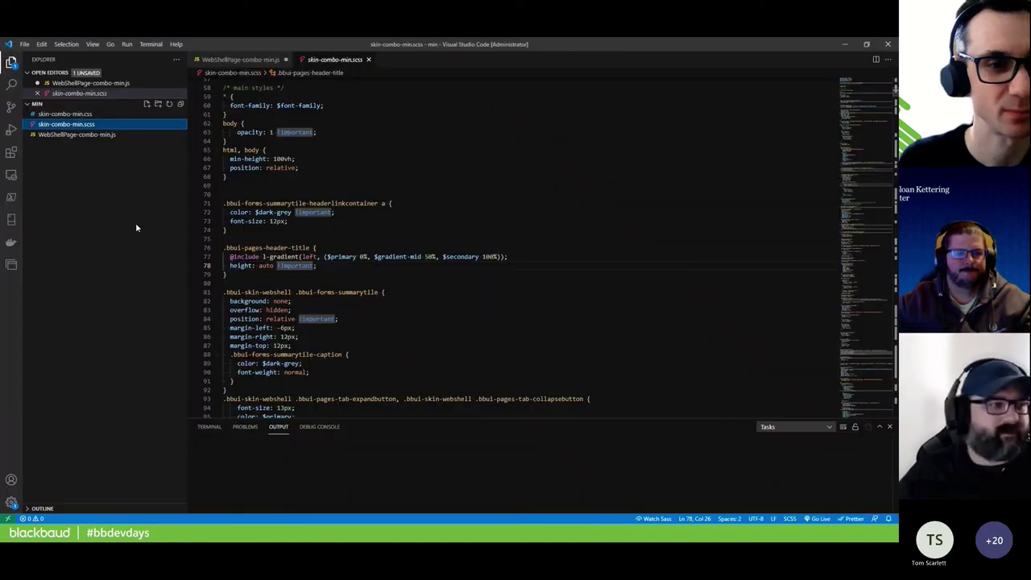
click(84, 114)
double_click(86, 117)
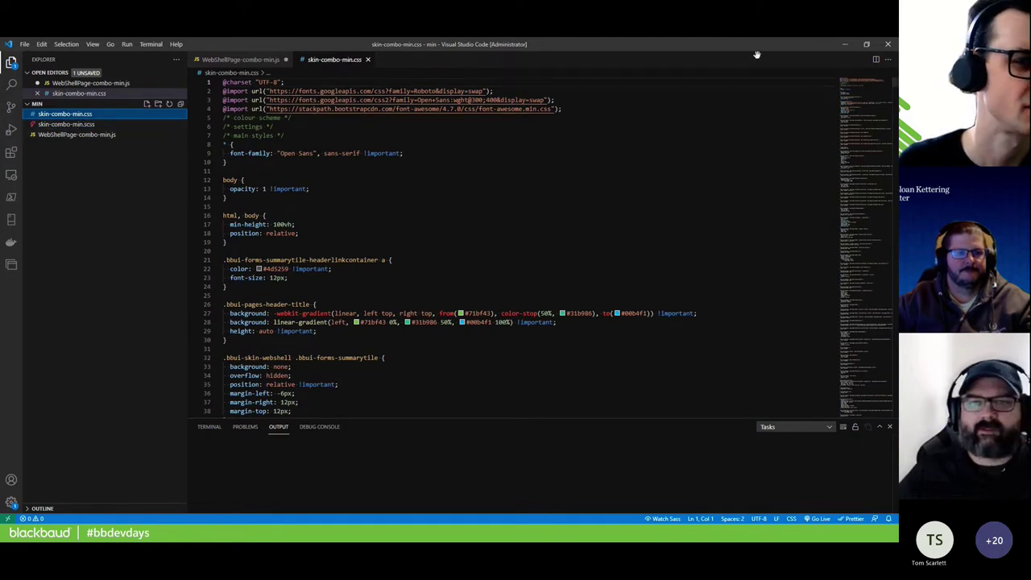
Try saving WebShellPage-combo-min.js and dismiss the failed-save warning
click(248, 67)
key(ctrl+s)
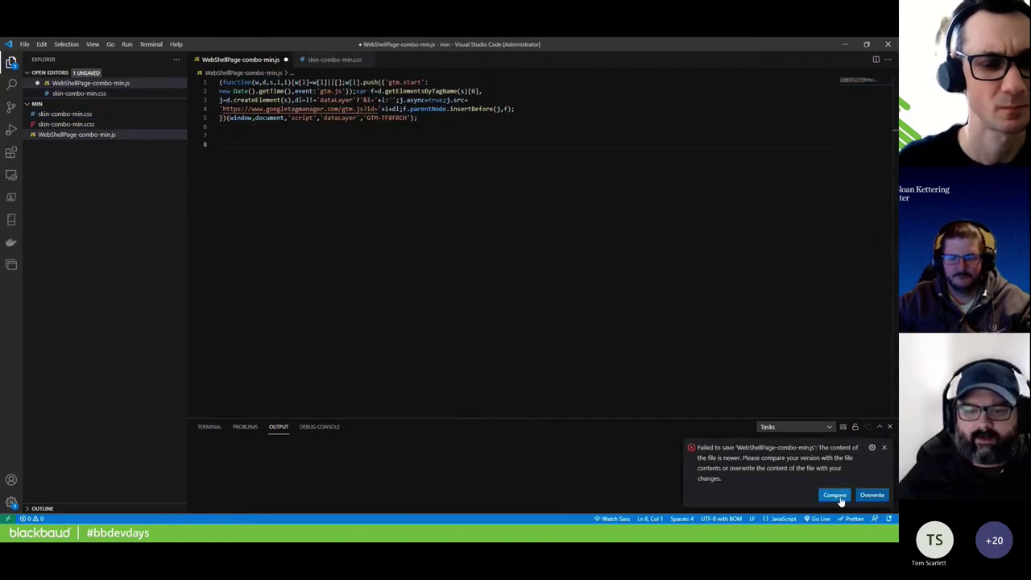
click(884, 447)
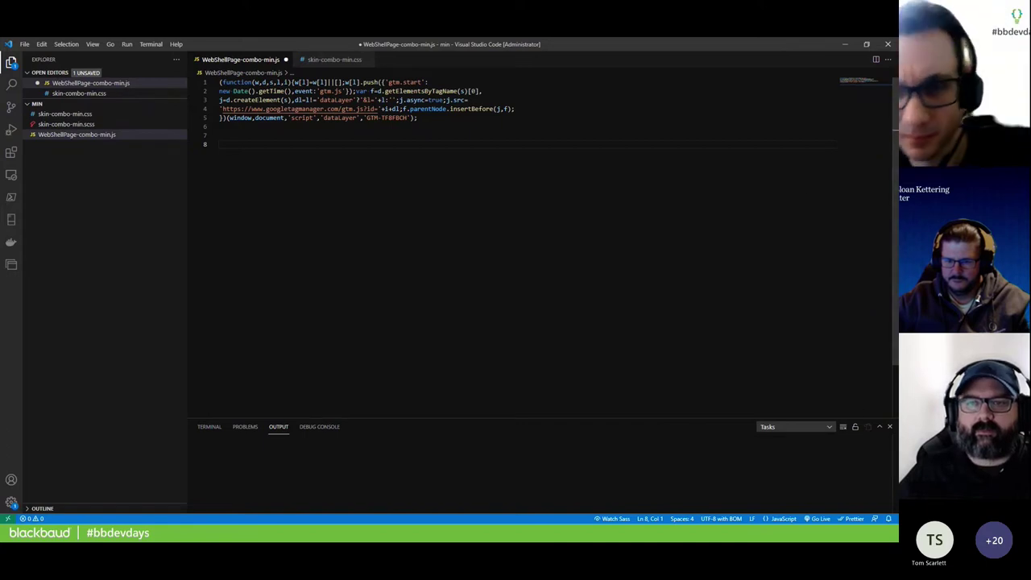
Paste the Google Tag Manager snippet into WebShellPage-combo-min.js and save, overwriting the newer disk copy
key(alt+Tab)
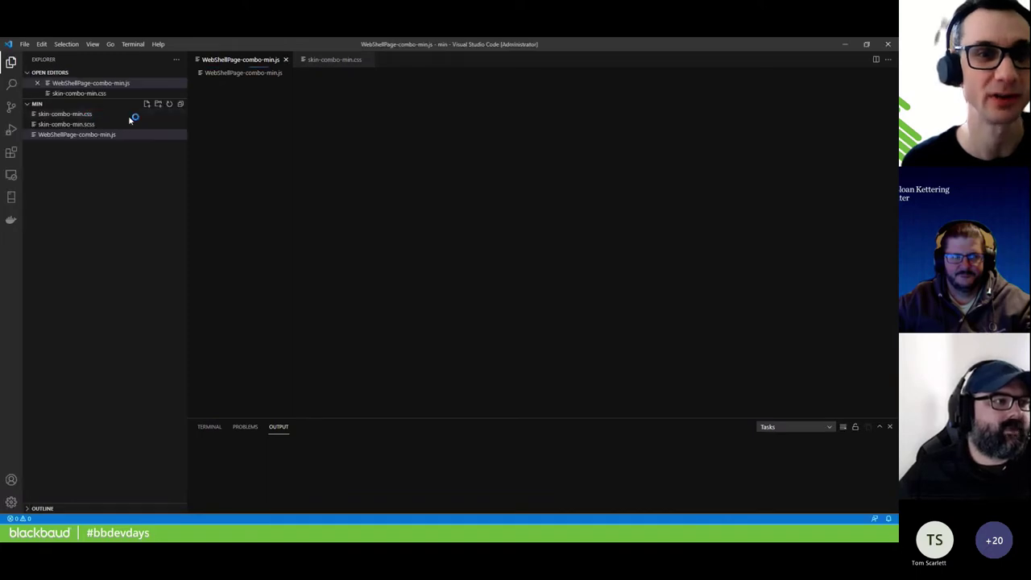
key(ctrl+v)
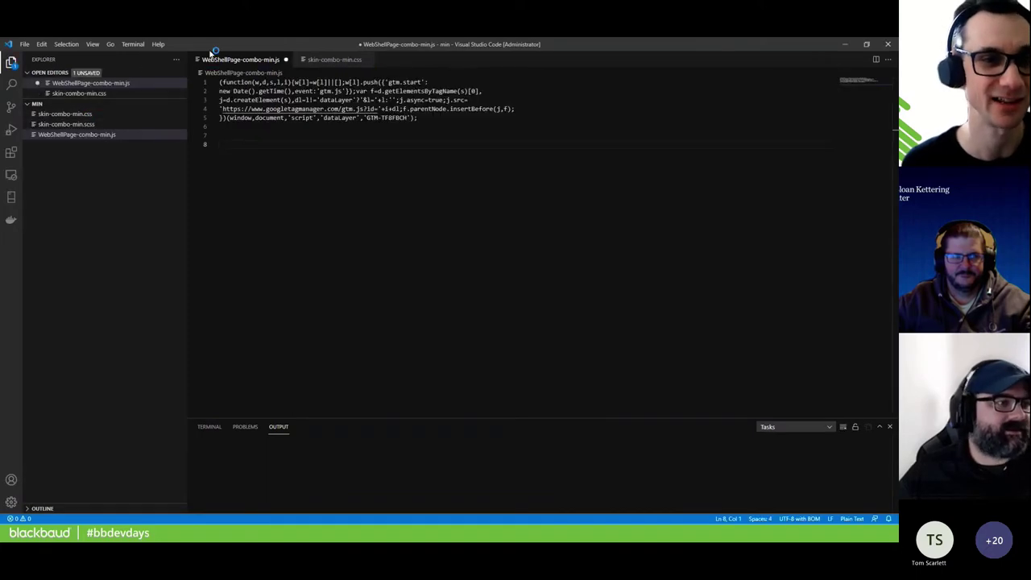
click(81, 126)
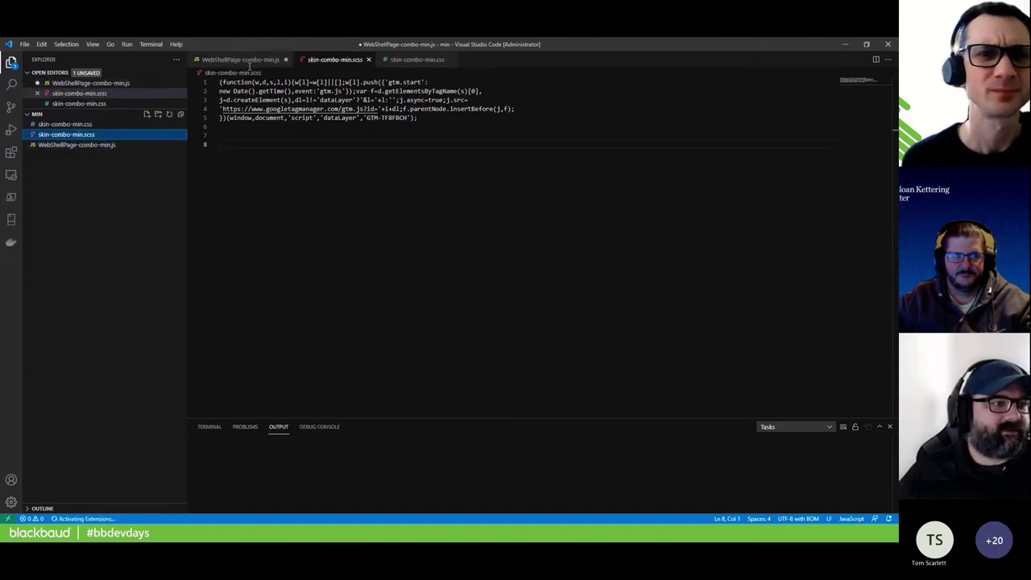
click(246, 61)
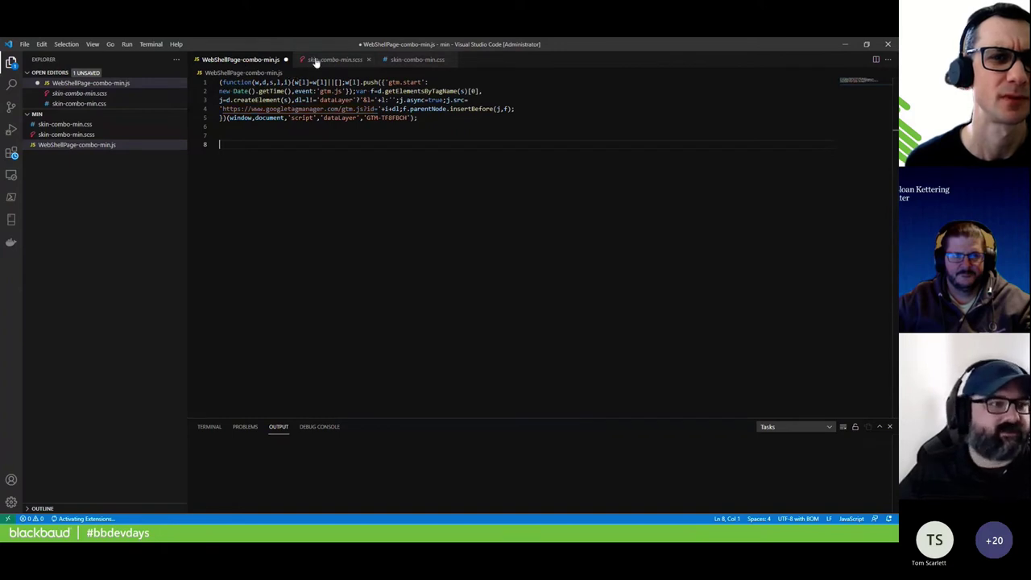
key(ctrl+s)
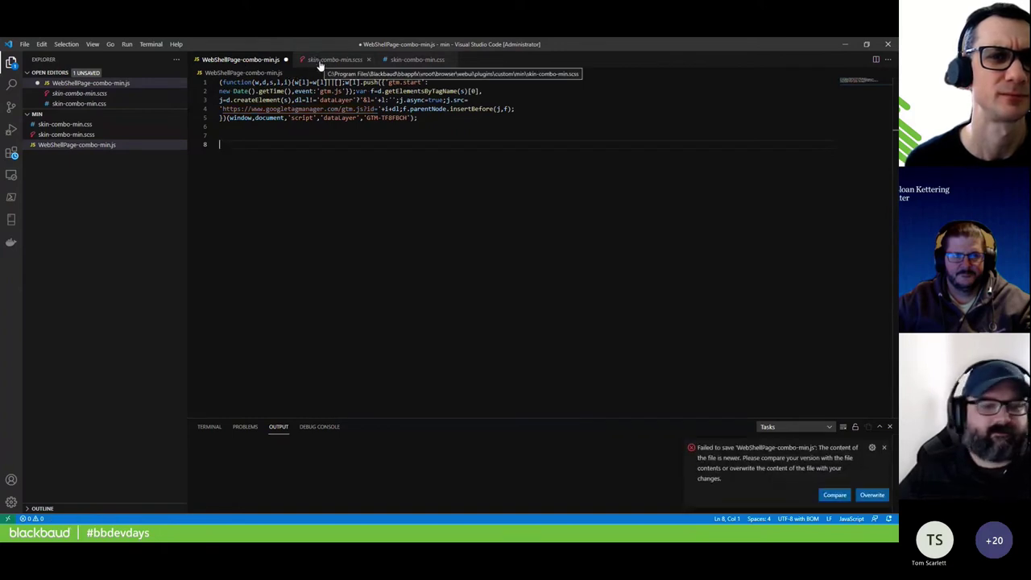
click(873, 494)
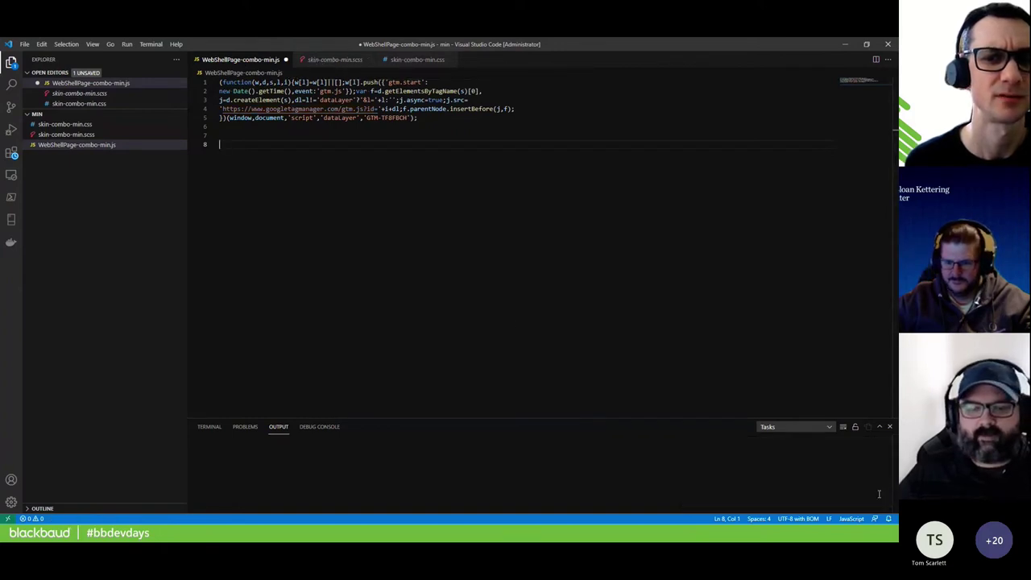
click(324, 61)
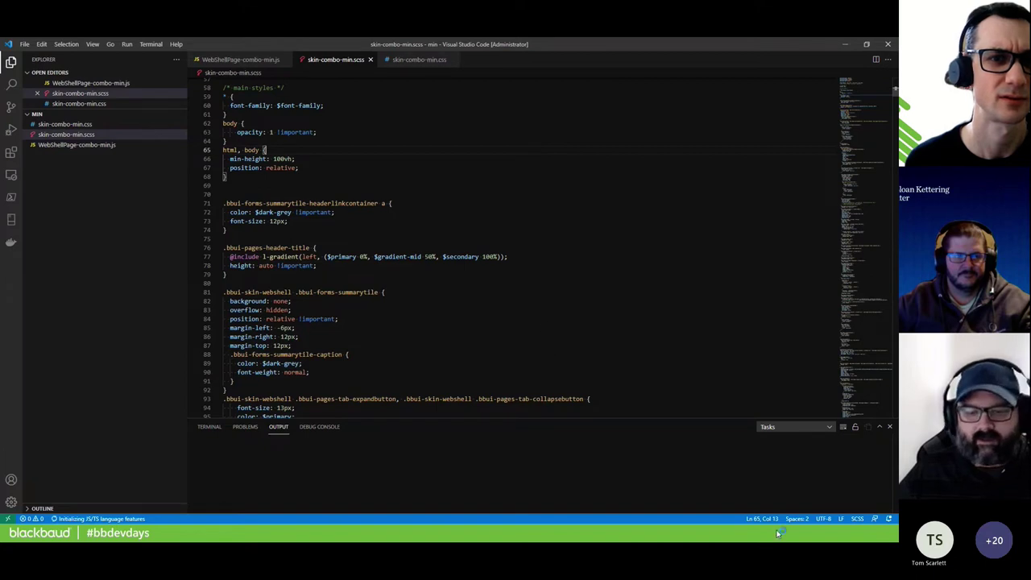
Select skin-combo-min.scss and view the Live Sass Compiler extension details
click(77, 136)
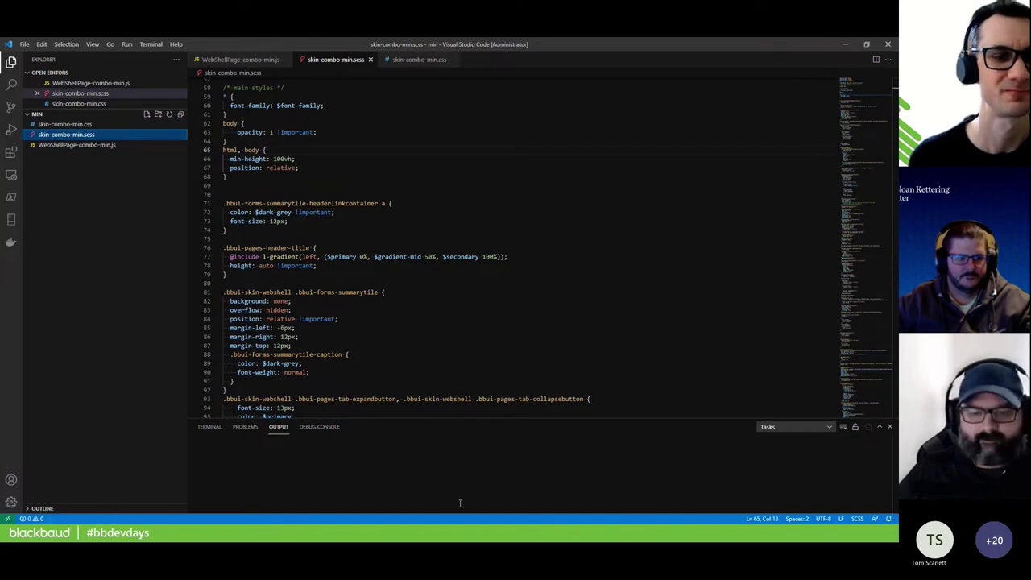
click(11, 154)
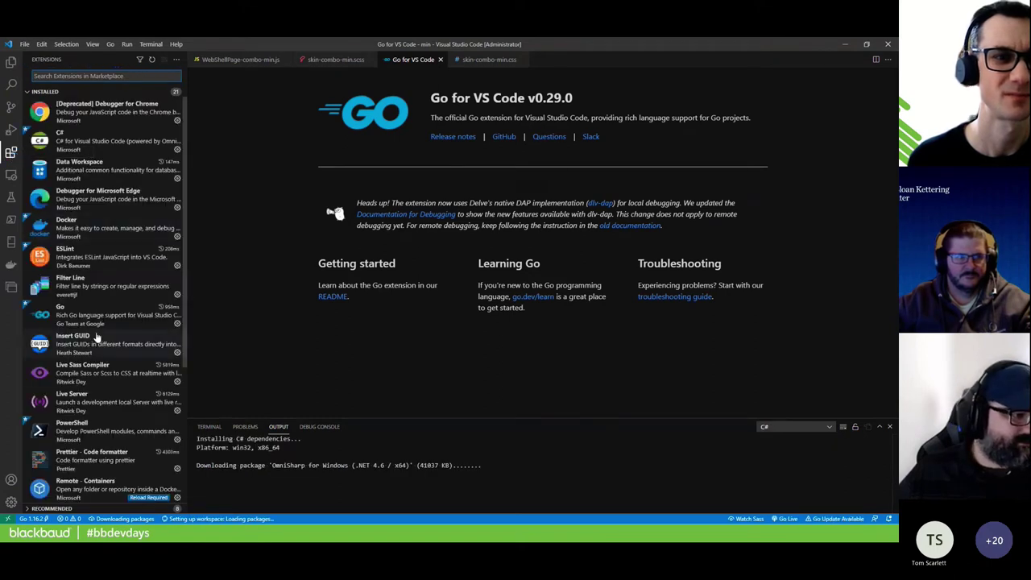
click(91, 373)
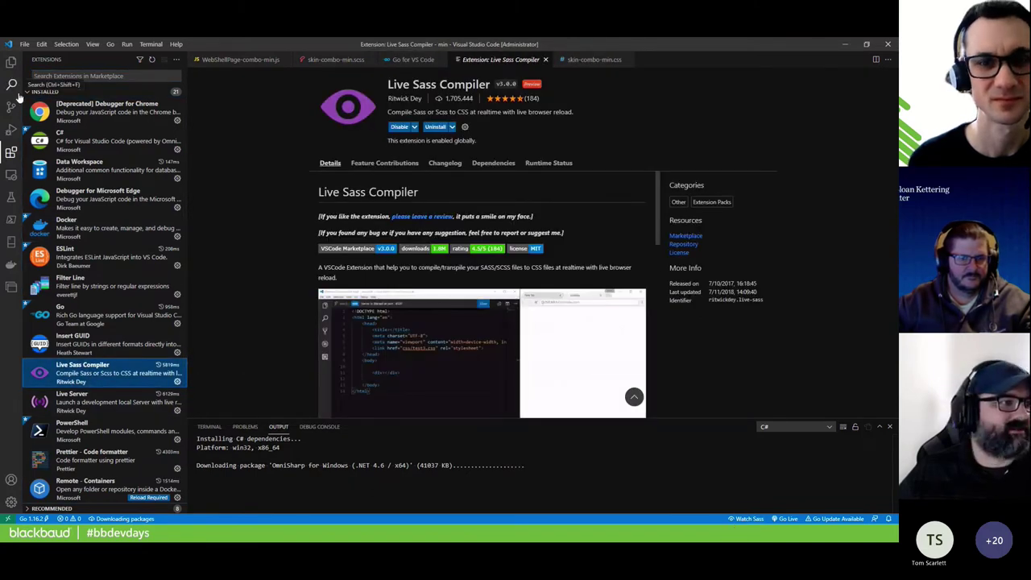
Return to skin-combo-min.scss, close the Go and Live Sass Compiler pages, and show Explorer
click(342, 60)
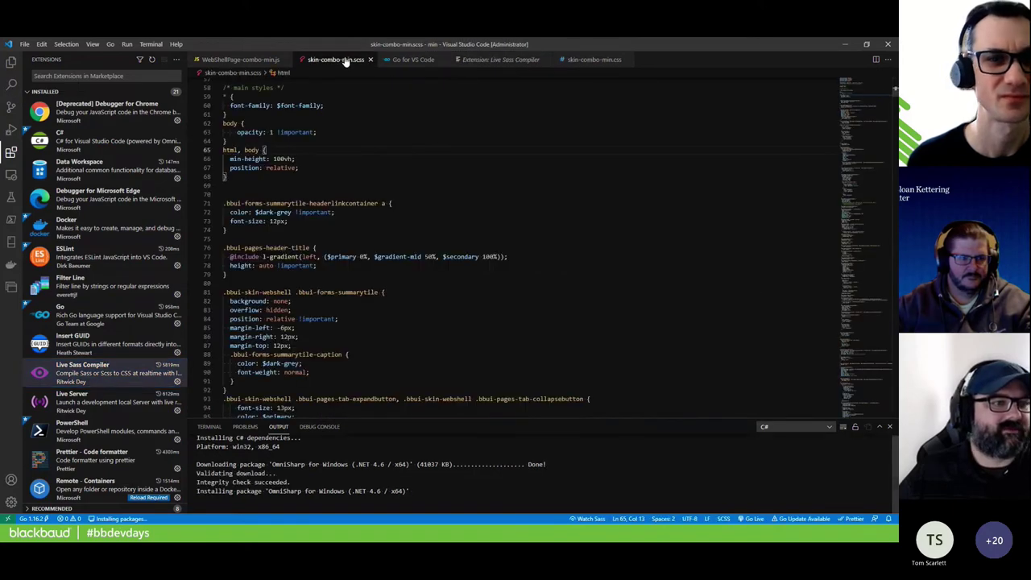
click(441, 61)
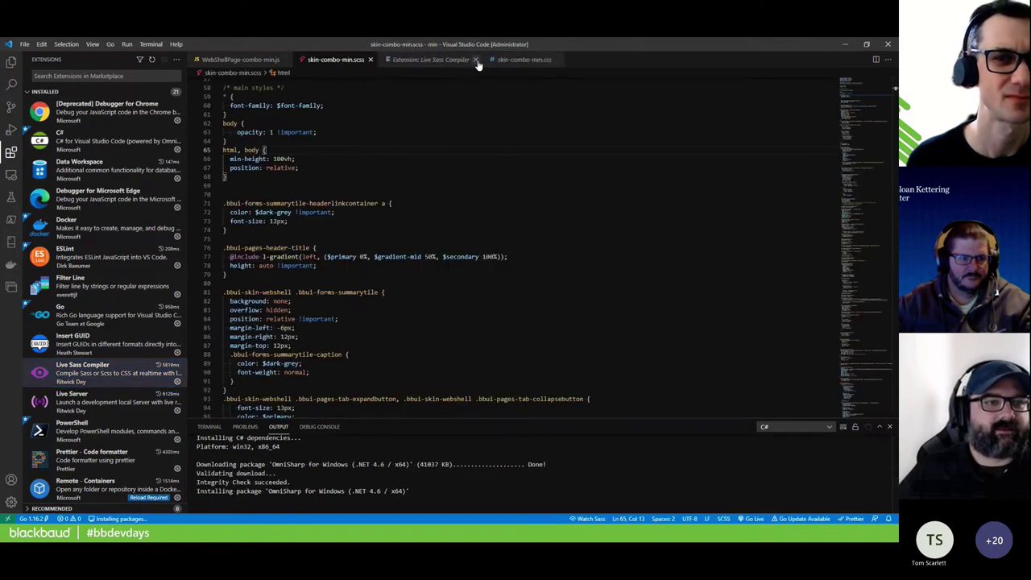
click(476, 61)
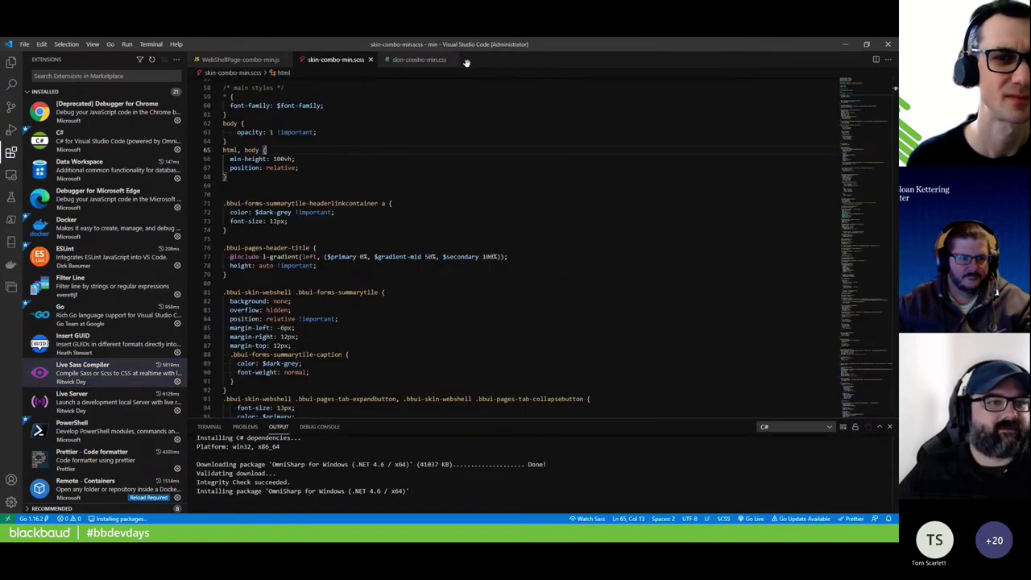
click(12, 62)
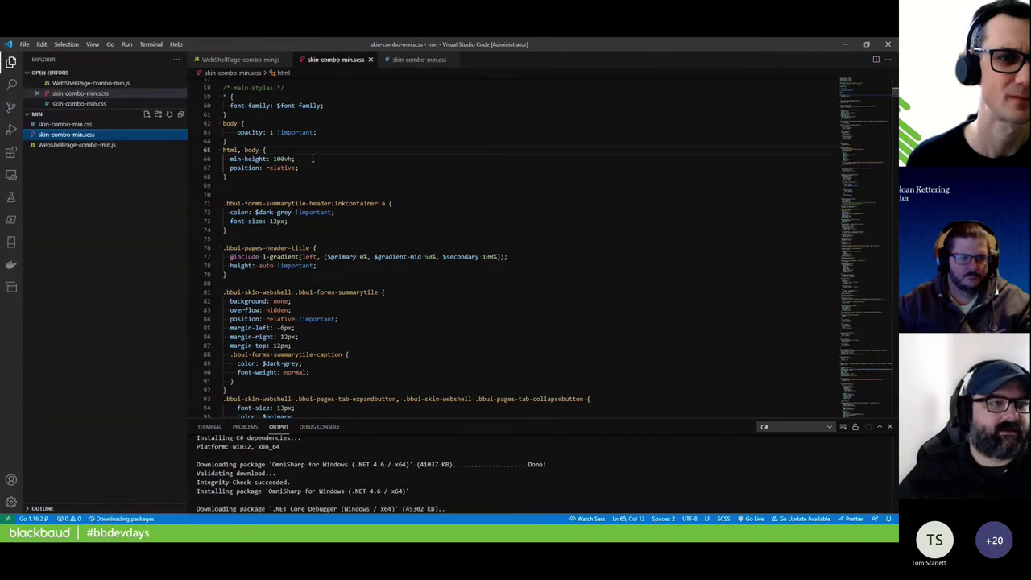
Start Live Sass Compiler watching, then review the regenerated skin-combo-min.css
click(590, 517)
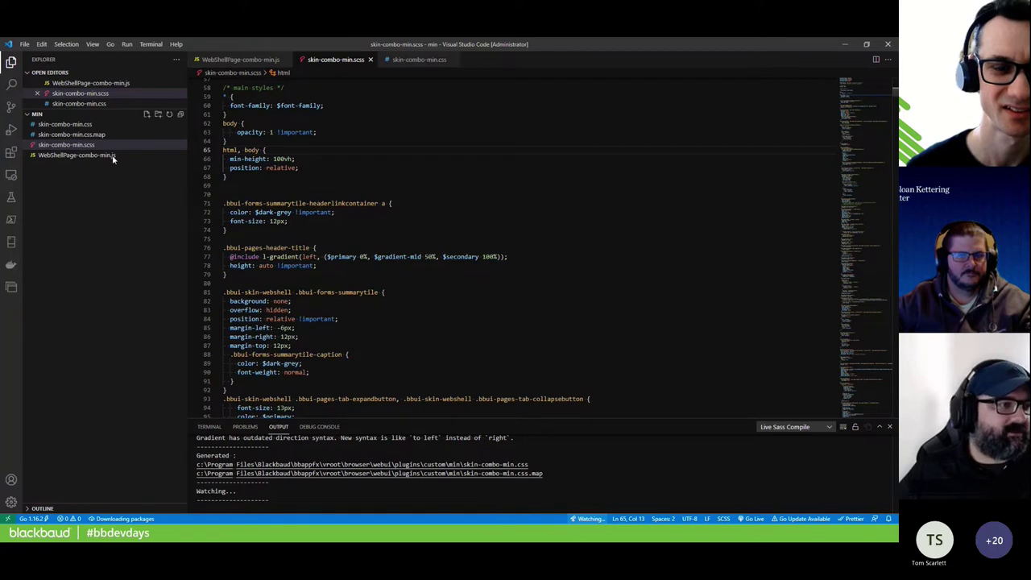
click(84, 125)
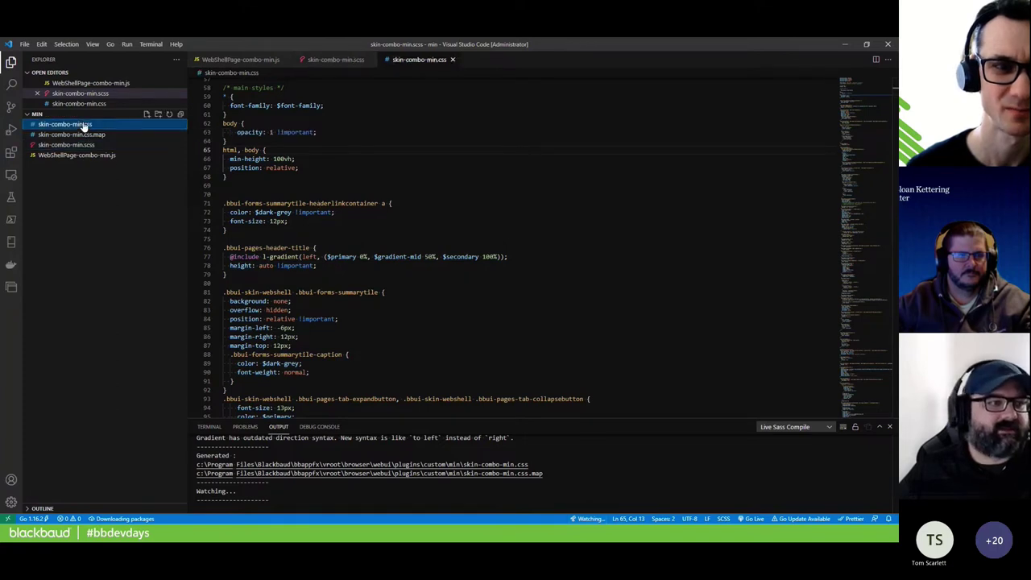
scroll(370, 223, down, 5)
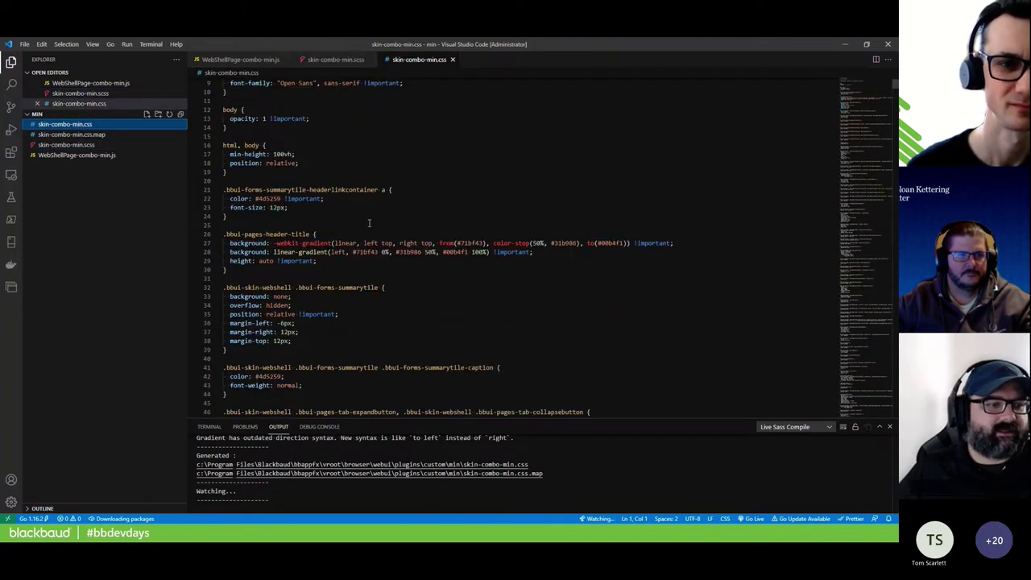
scroll(370, 224, up, 4)
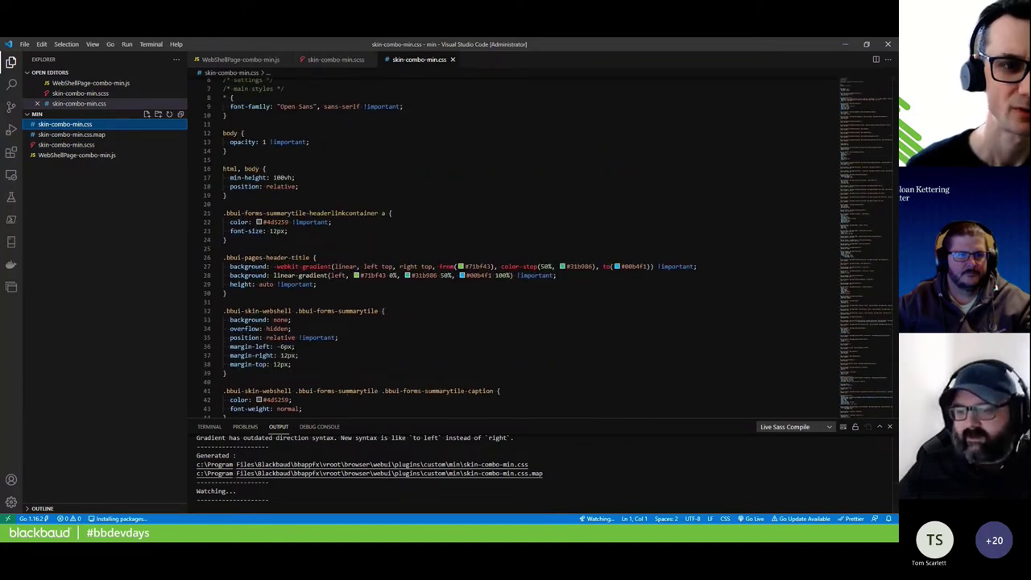
key(alt+Tab)
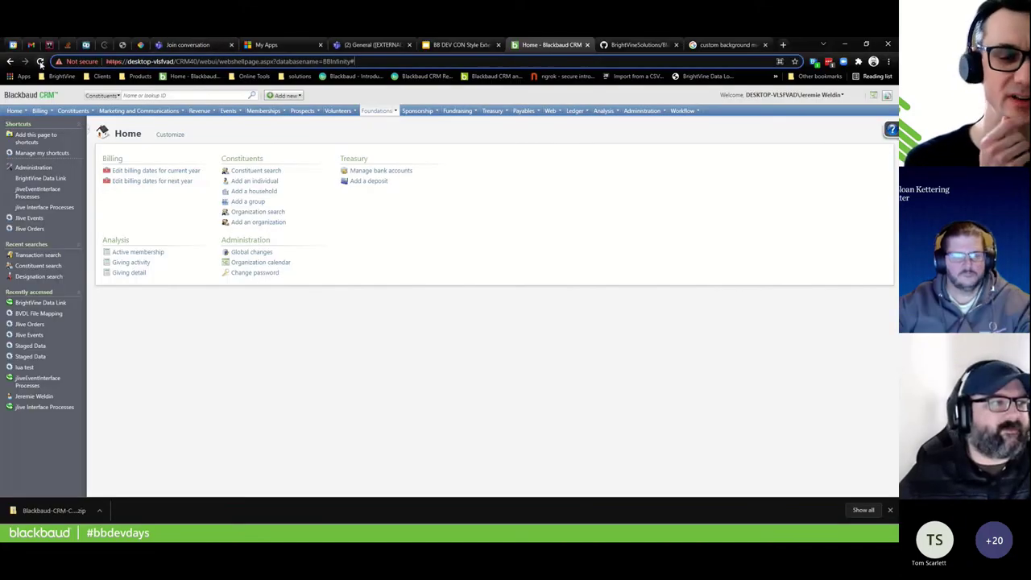
Reload the Blackbaud CRM Home page twice, checking its address between reloads
click(40, 62)
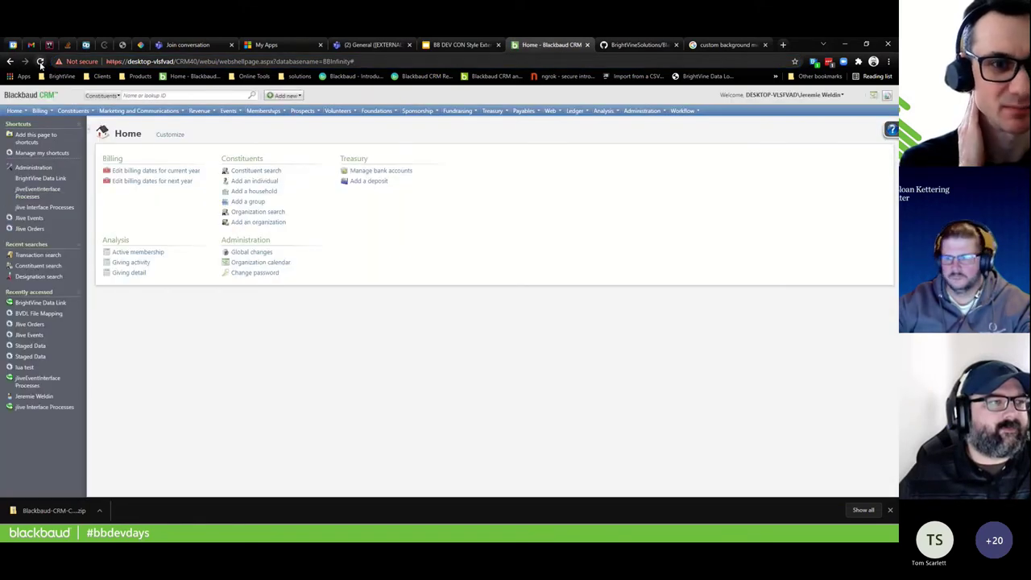
click(161, 62)
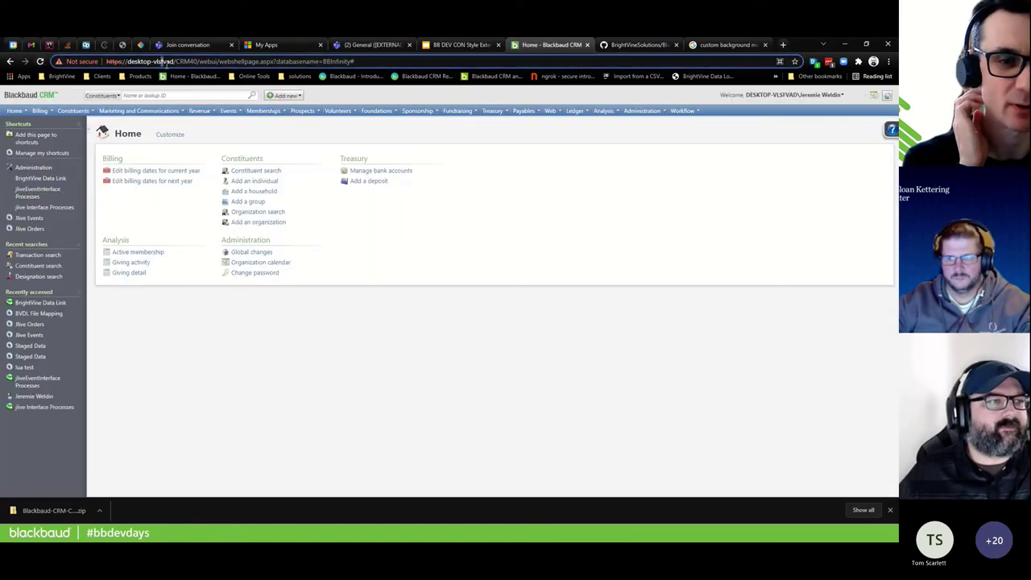
click(371, 61)
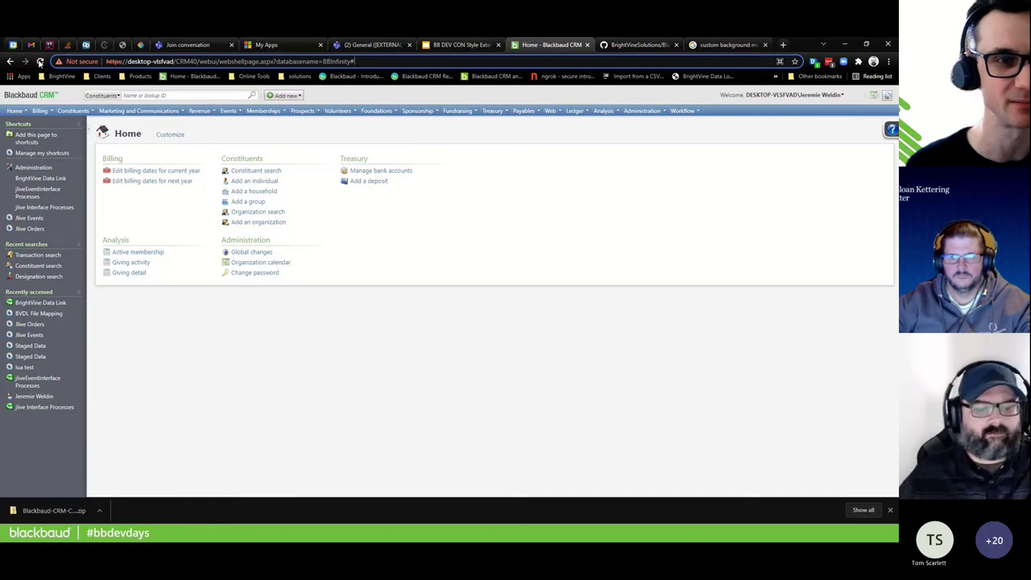
click(40, 62)
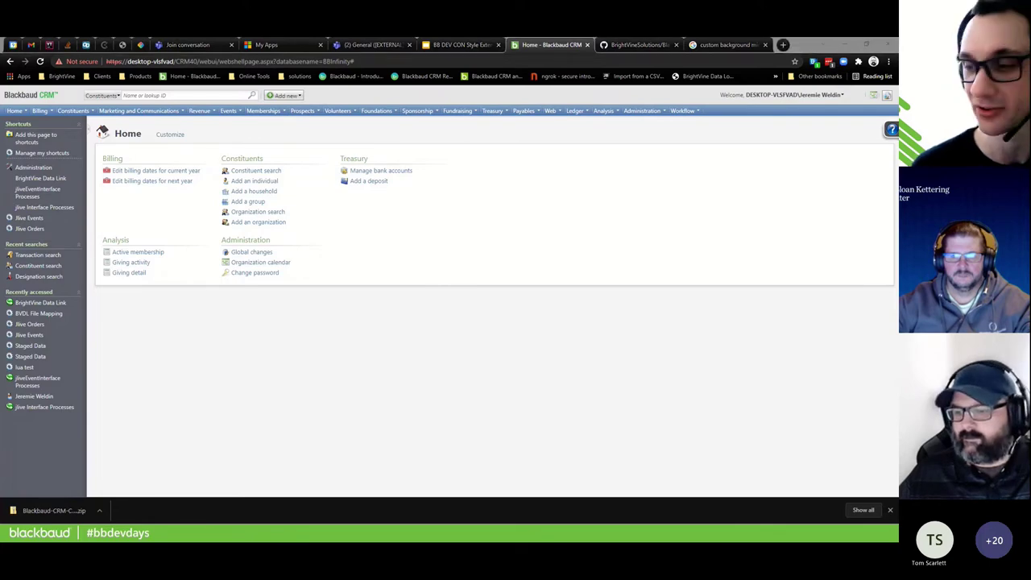
key(alt+Tab)
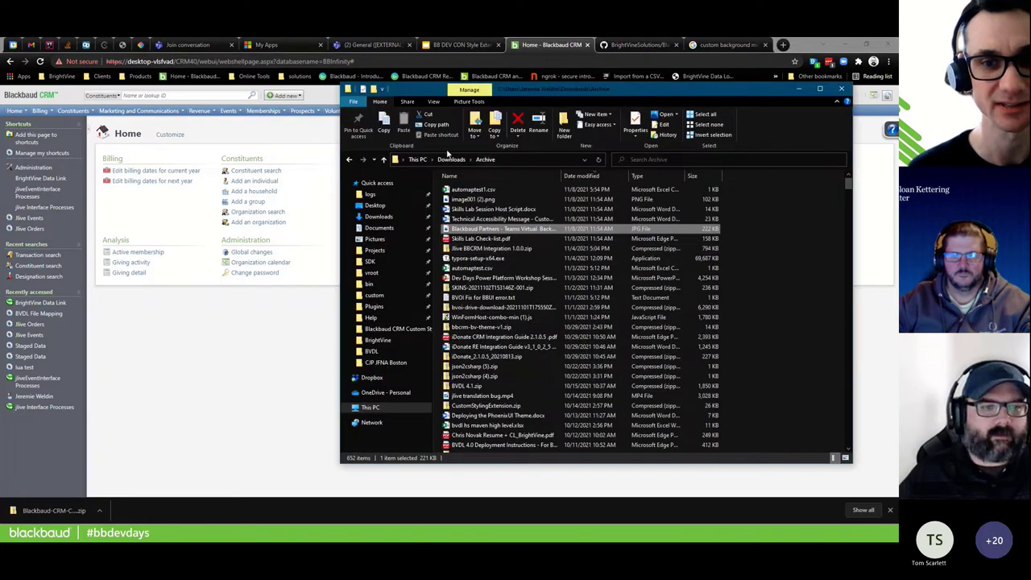
Go from Downloads to the vroot folder and open its browser folder
click(448, 160)
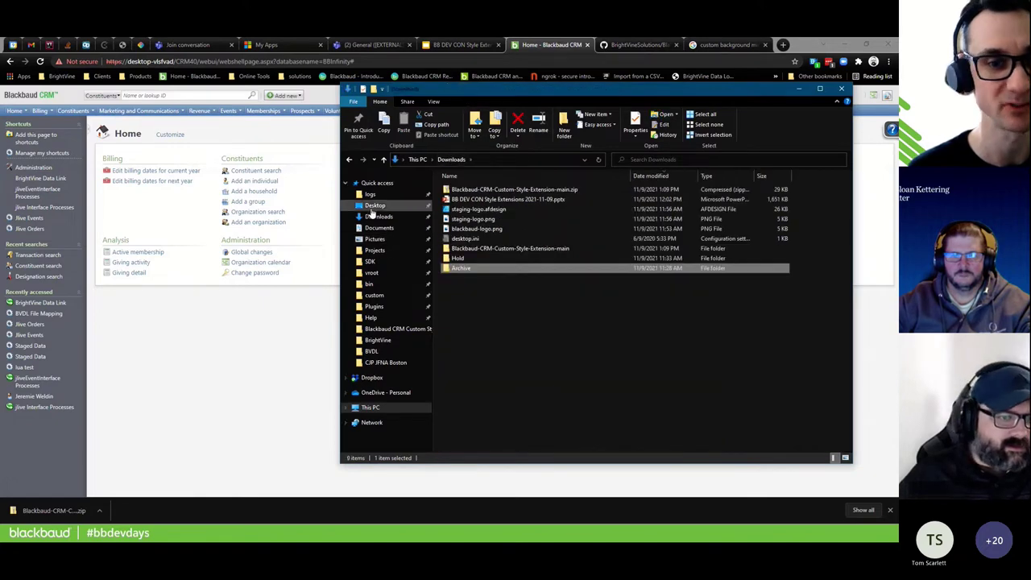
click(371, 273)
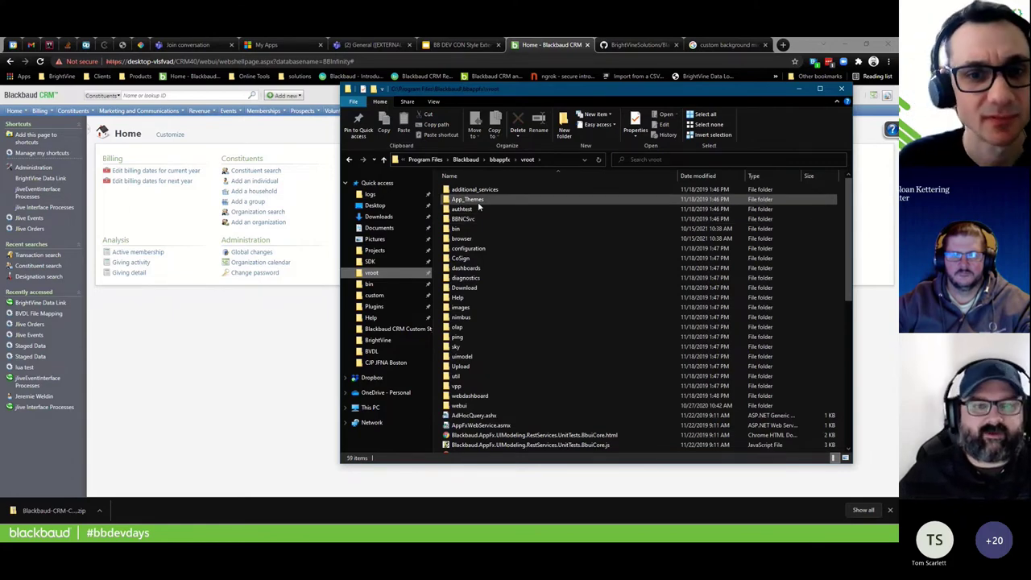
scroll(583, 223, down, 2)
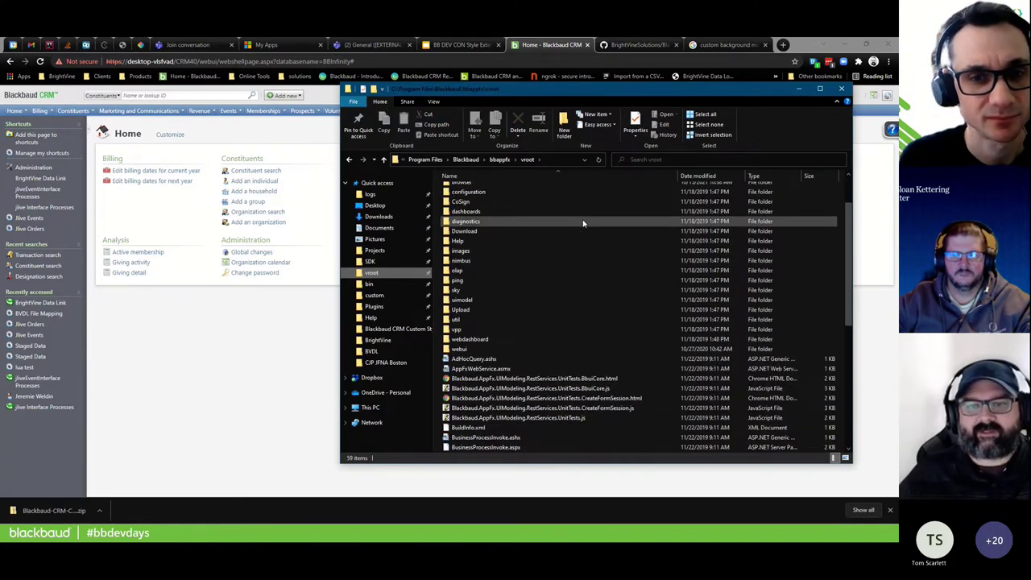
scroll(620, 225, up, 2)
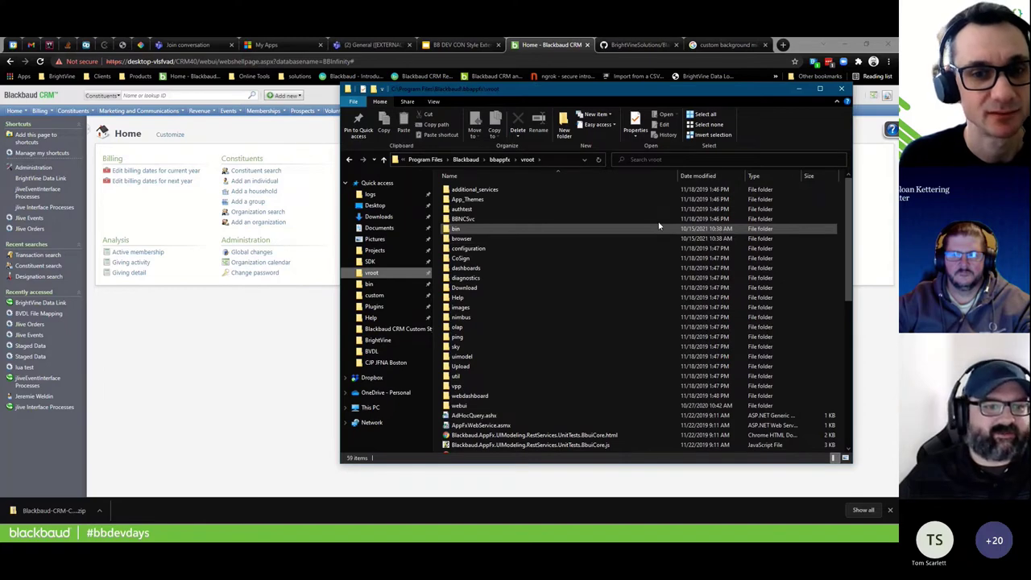
mouse_move(464, 233)
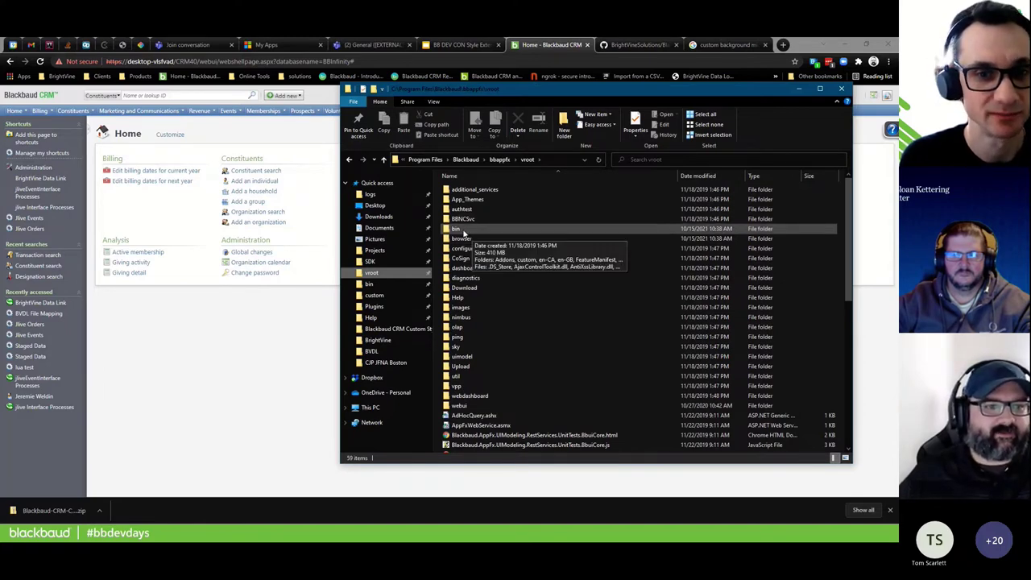
double_click(460, 240)
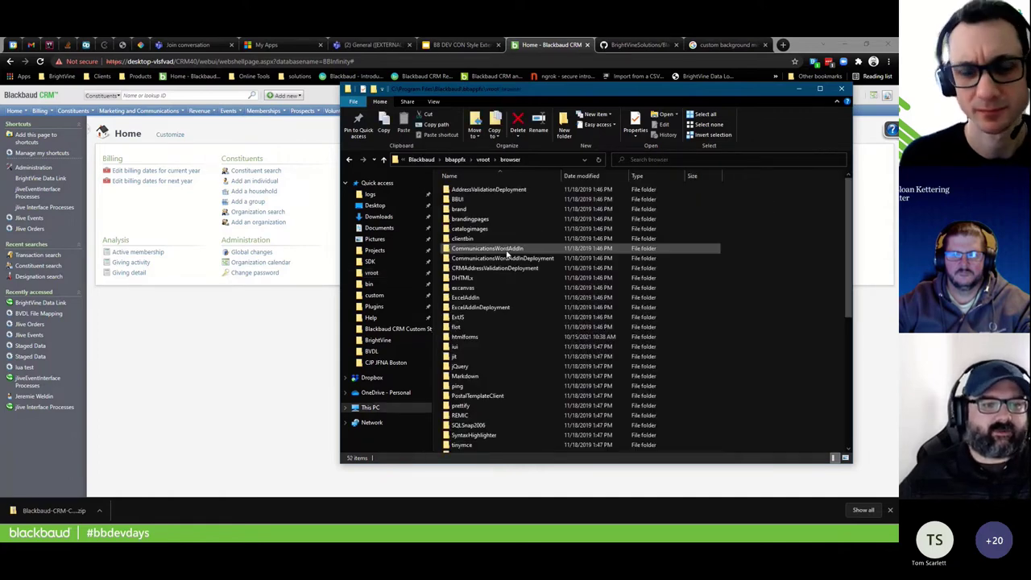
Drill into webui\plugins\custom\min to show the four compiled skin files
scroll(481, 425, down, 3)
scroll(475, 402, down, 2)
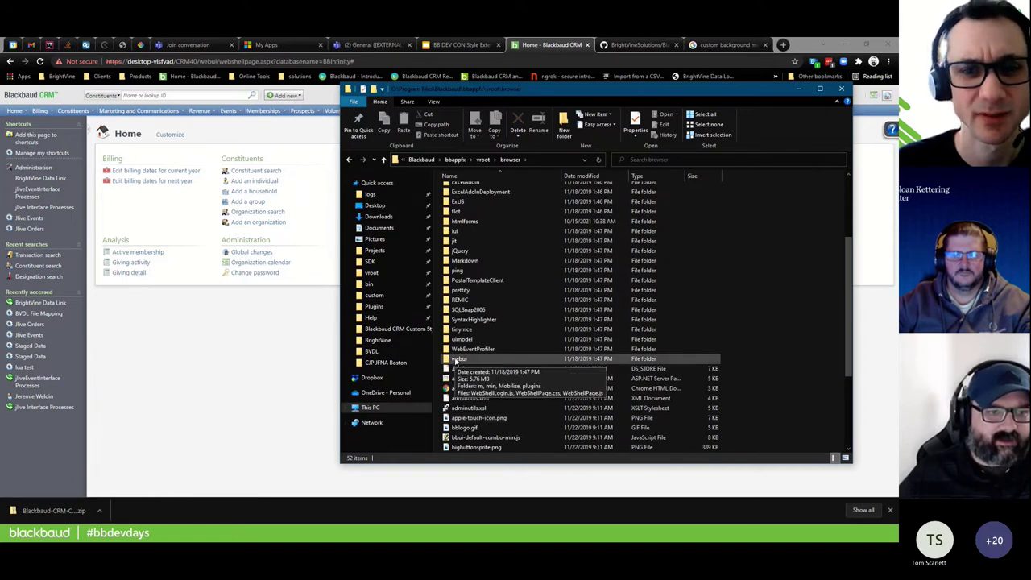
double_click(455, 363)
click(448, 220)
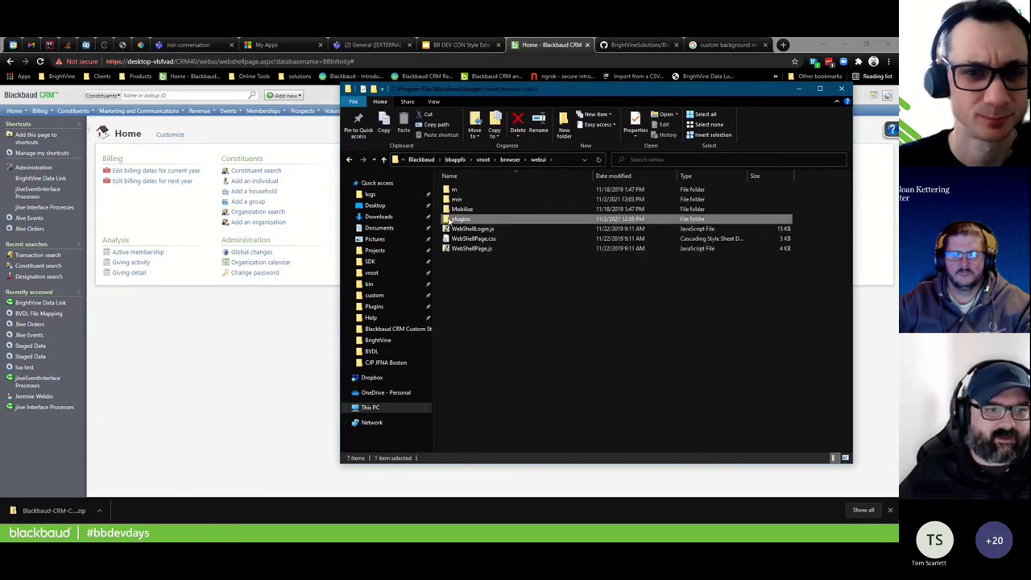
double_click(449, 220)
double_click(483, 219)
click(456, 190)
double_click(456, 190)
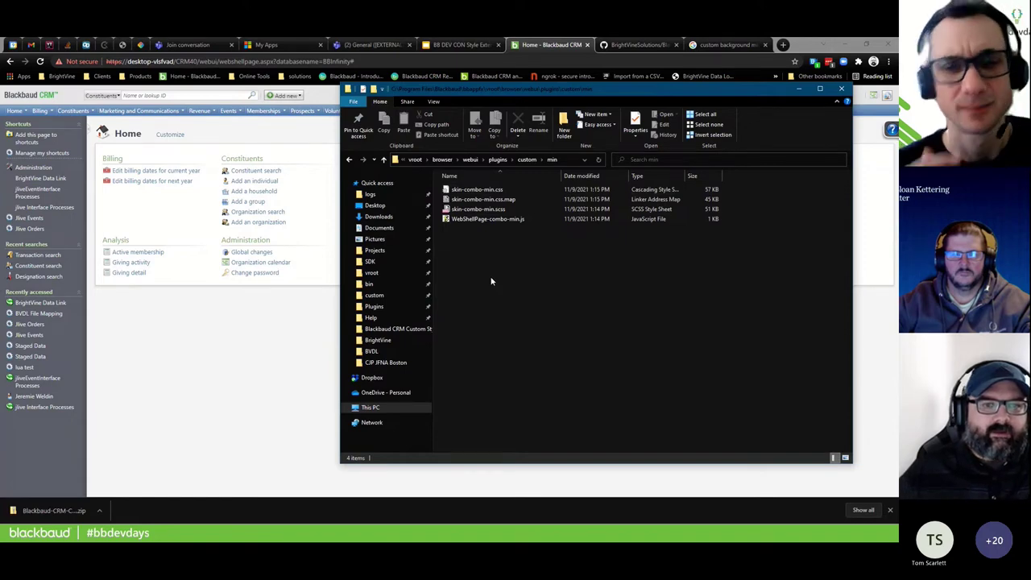
click(264, 339)
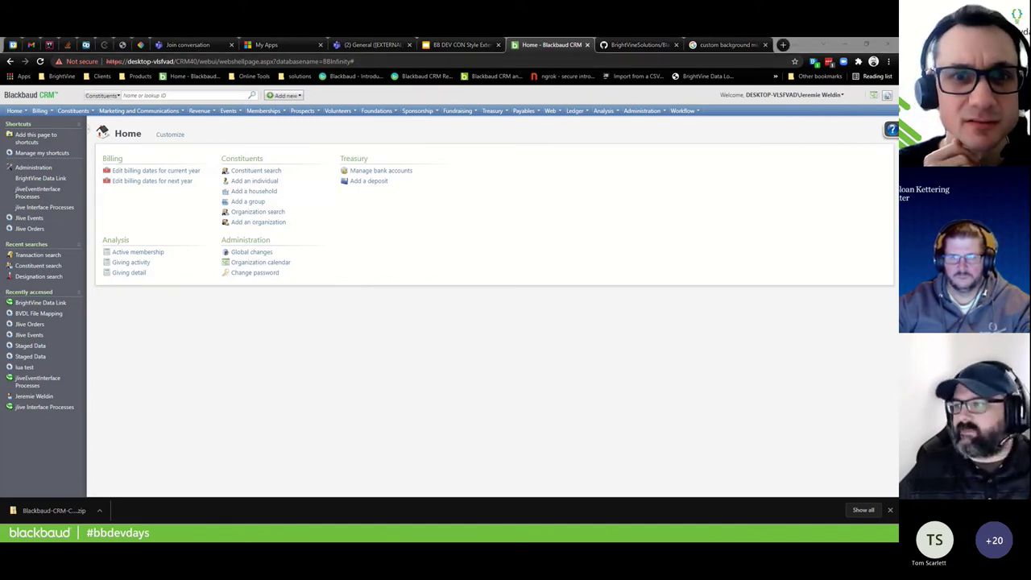
Bring Notepad++ into view and reopen brandoptions.xml from recent files to check the WebShellPluginGeneralCSS entry
drag(894, 32, 431, 93)
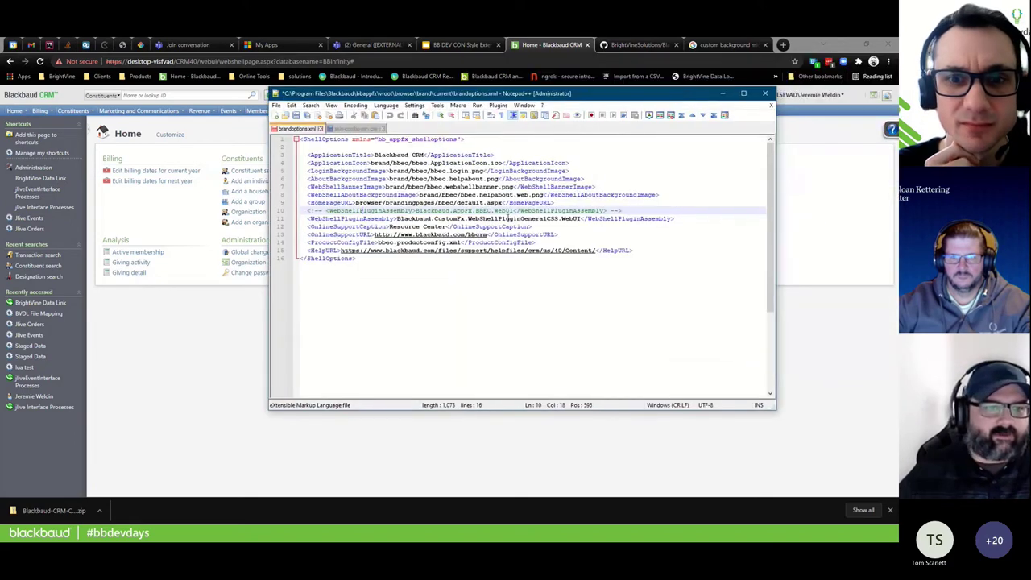
click(417, 300)
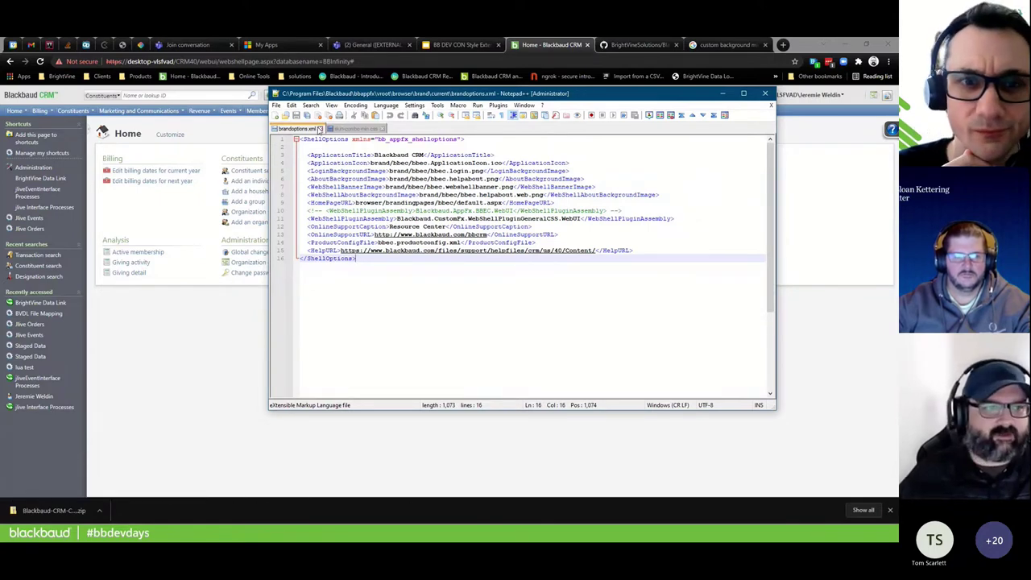
click(320, 129)
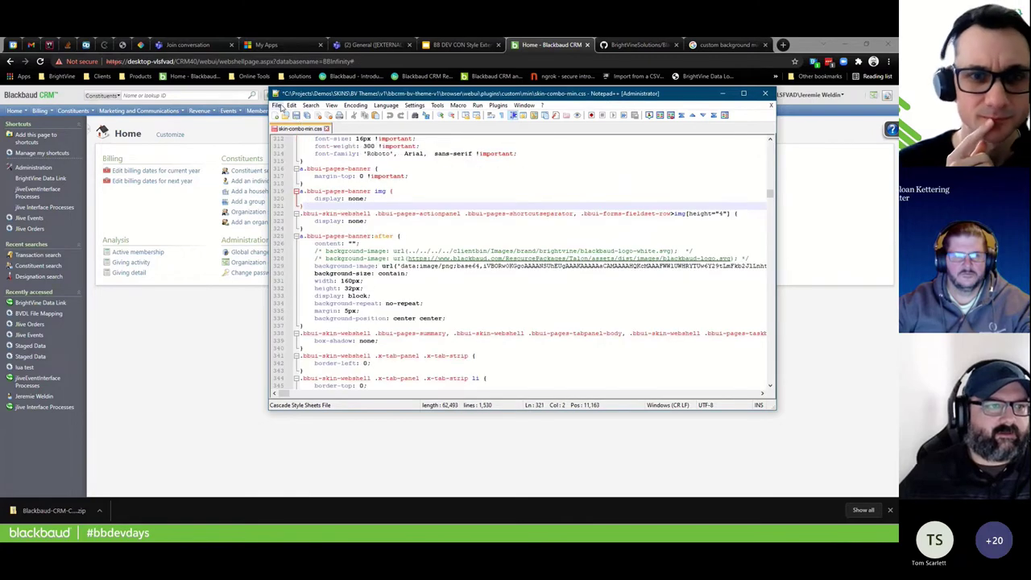
click(277, 104)
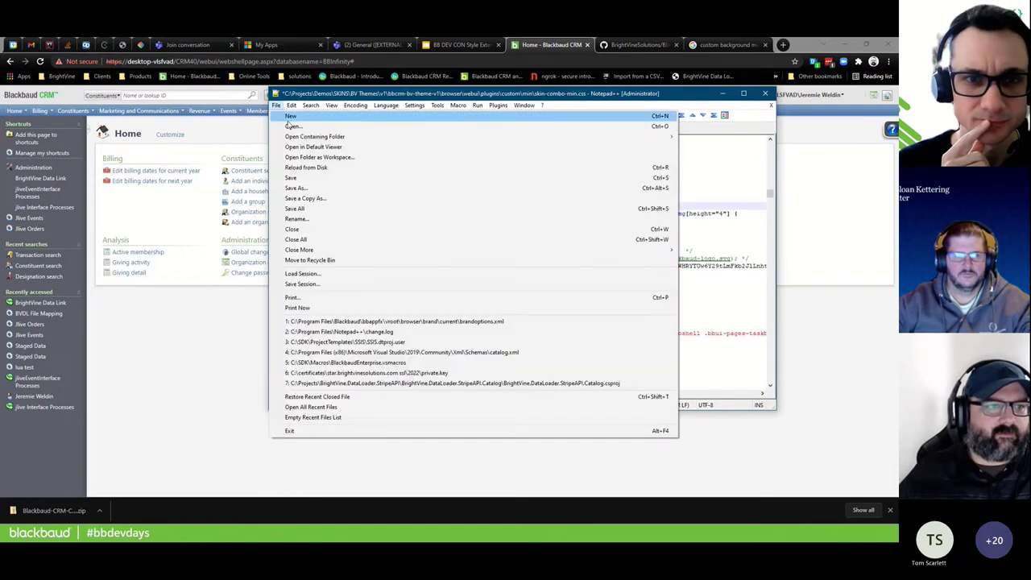
click(323, 321)
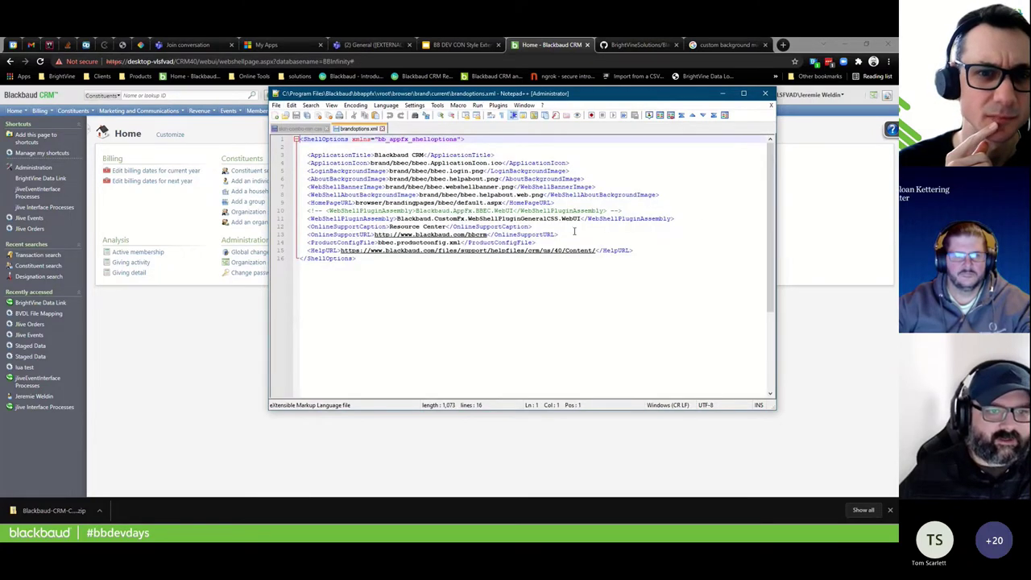
click(488, 331)
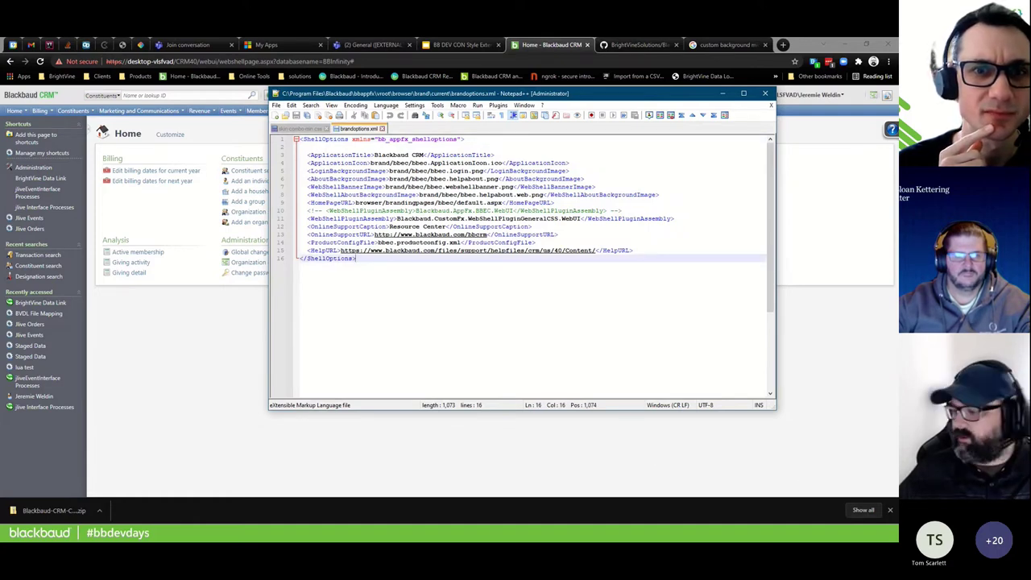
key(alt+Tab)
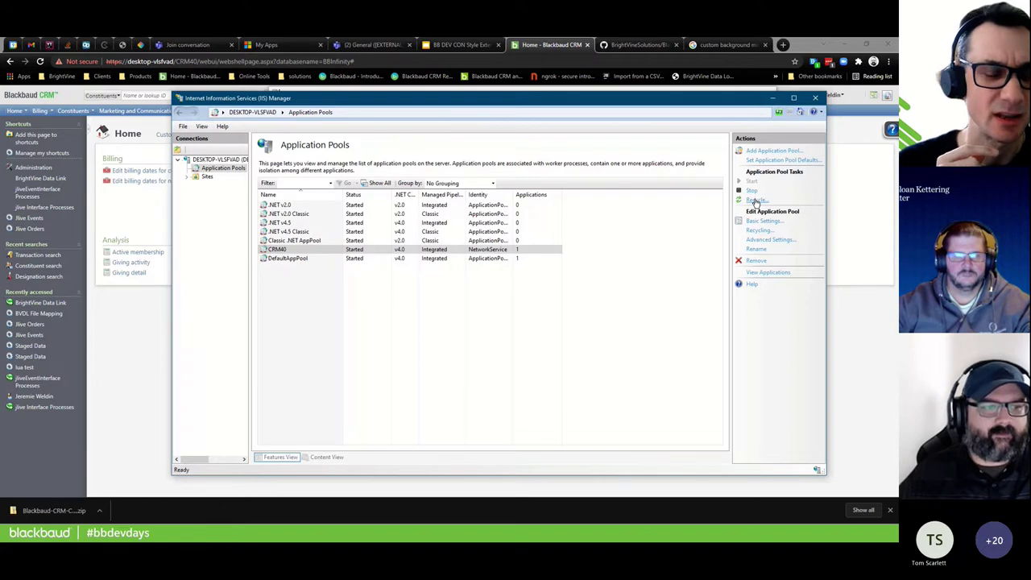
Return to the Blackbaud CRM browser and reload the Home page
click(188, 58)
click(40, 62)
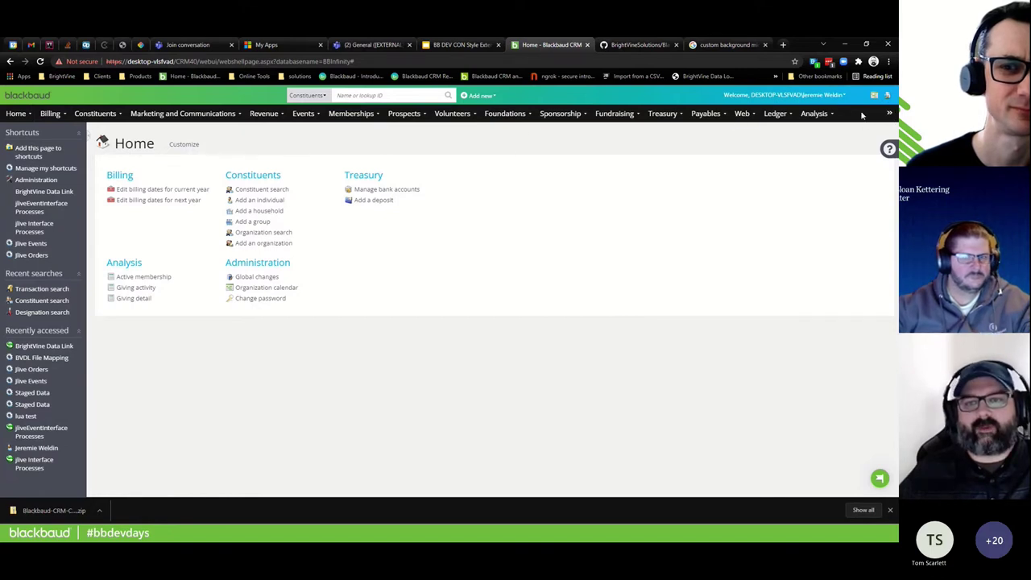
Expand and collapse the Analysis section's page list, then return to VS Code
click(814, 114)
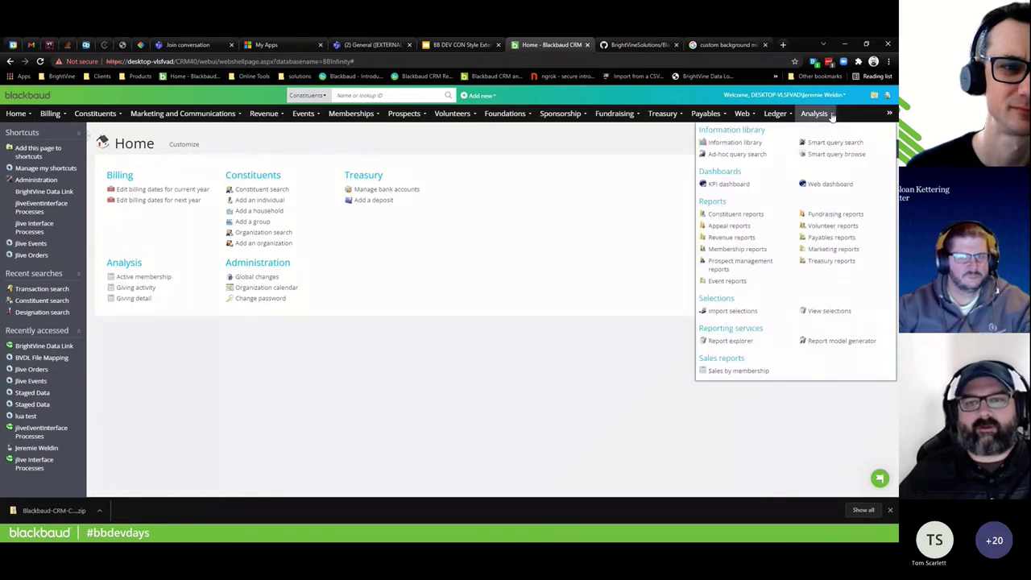
click(539, 295)
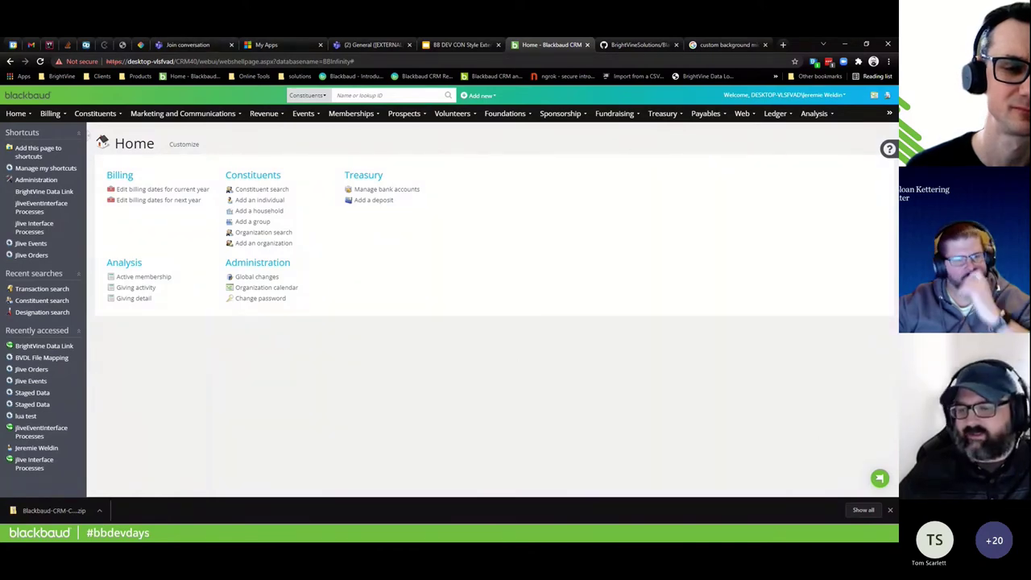
key(alt+Tab)
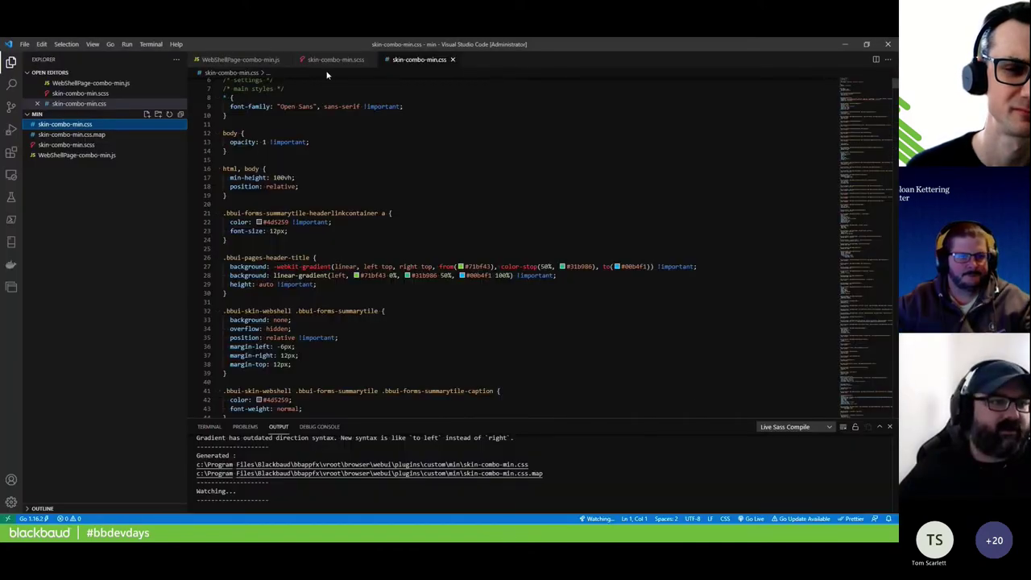
Compare skin-combo-min.scss with its compiled CSS, then scroll the SCSS to the $primary and $secondary colour variables
click(334, 63)
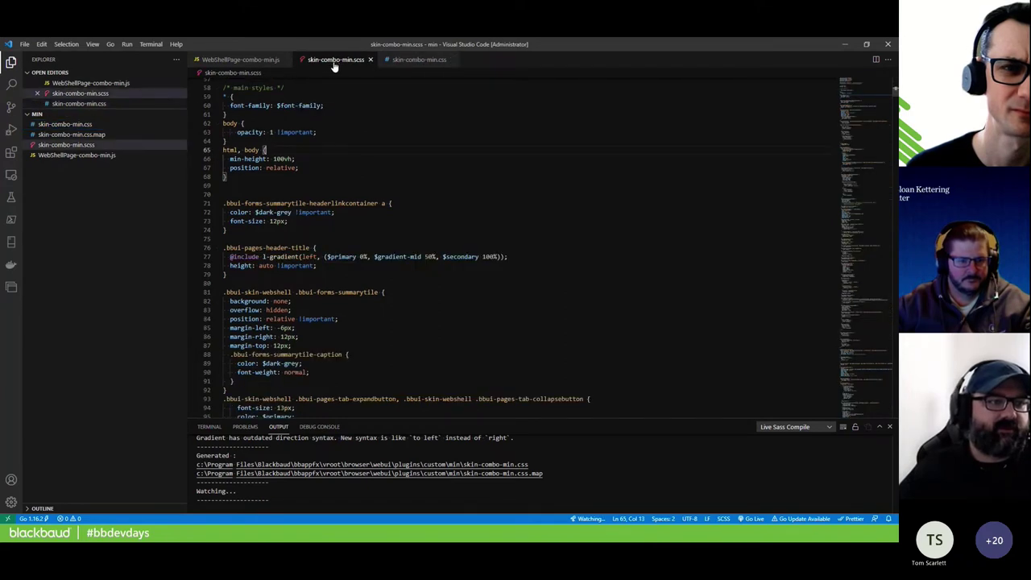
click(419, 60)
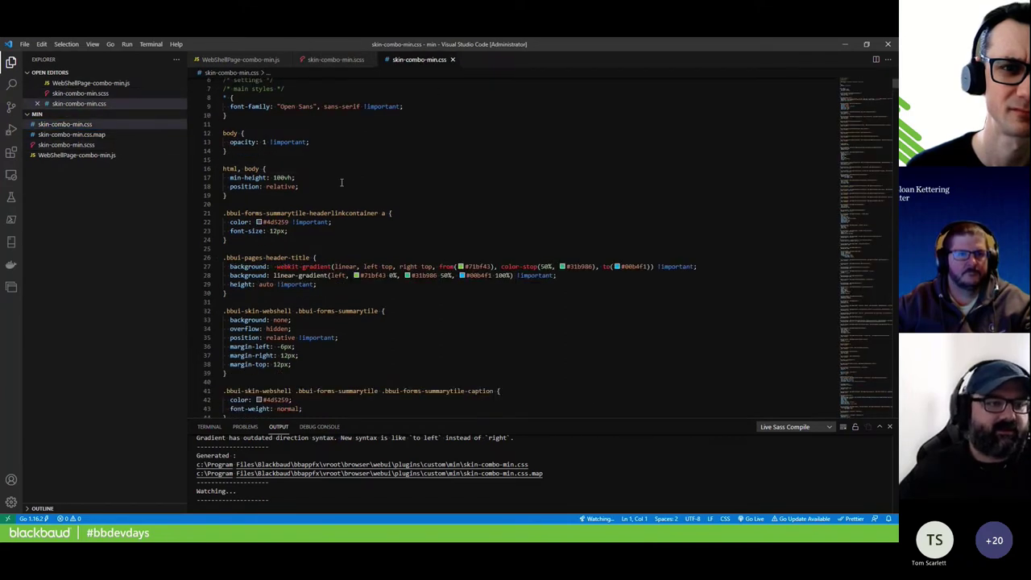
click(323, 61)
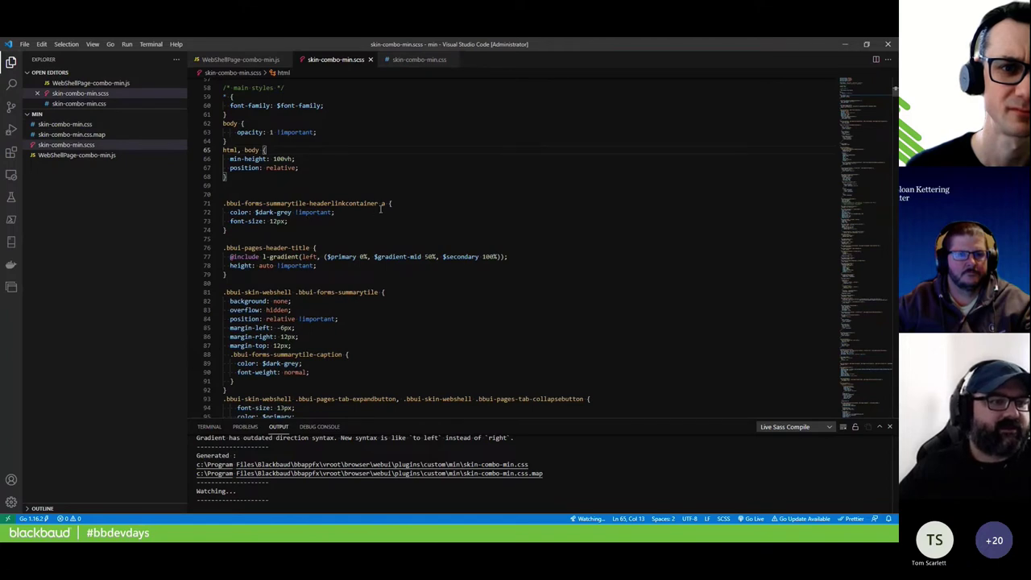
scroll(380, 207, down, 1)
scroll(332, 271, down, 3)
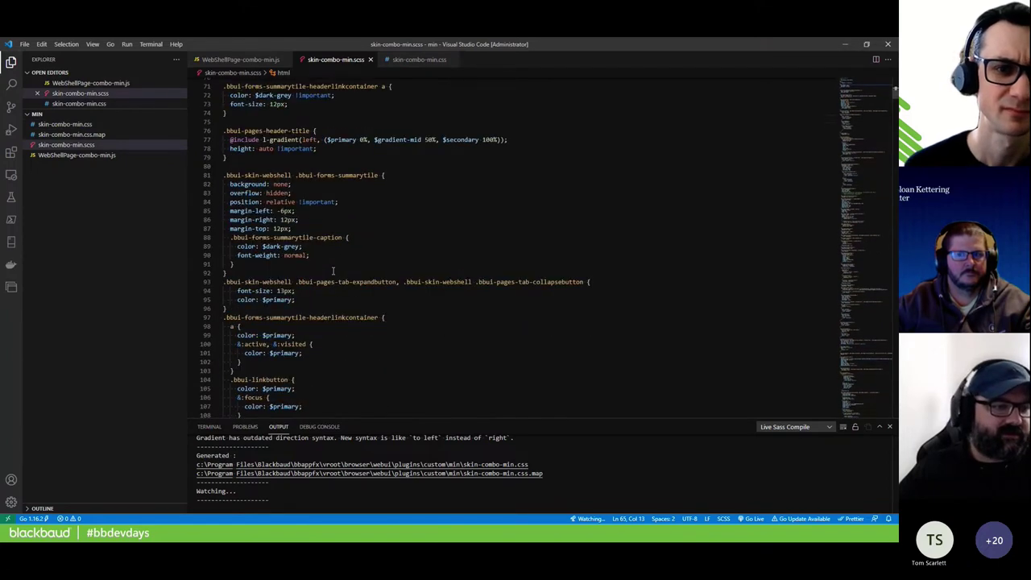
scroll(333, 270, down, 6)
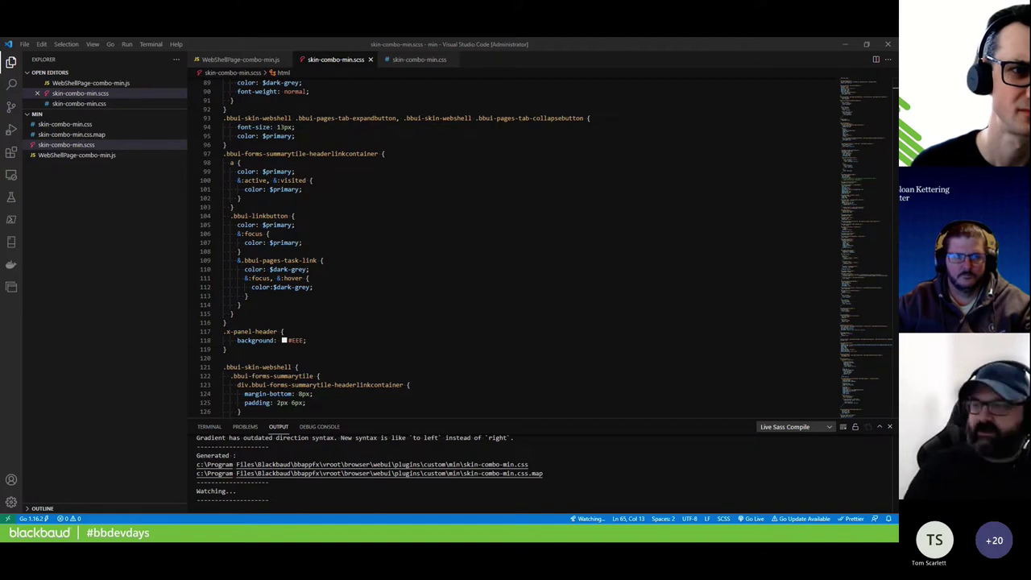
scroll(497, 272, up, 15)
scroll(466, 266, up, 7)
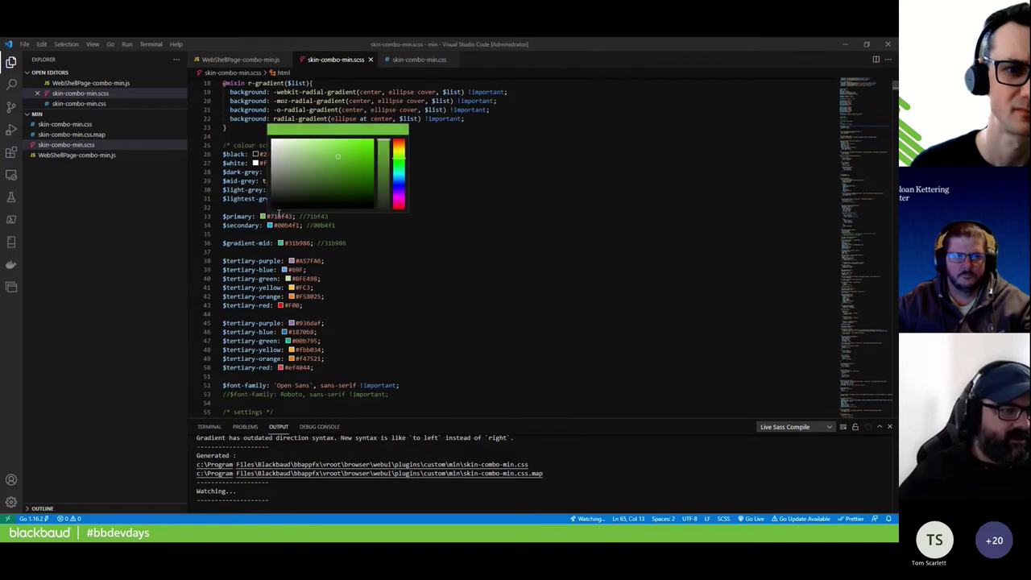
Change the $primary colour from #71bf43 to dark blue #0f2f99 using the colour picker
double_click(279, 216)
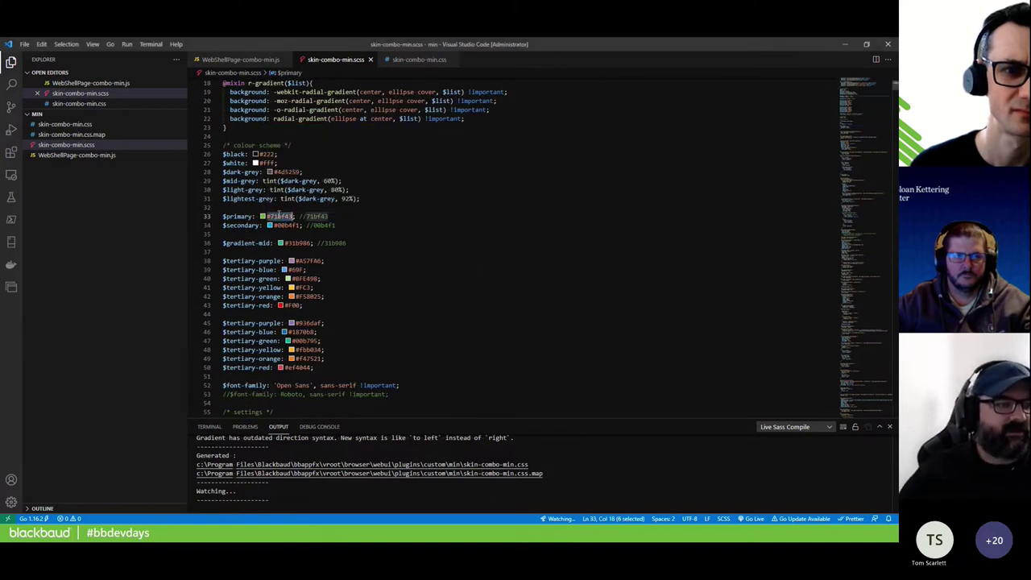
click(262, 216)
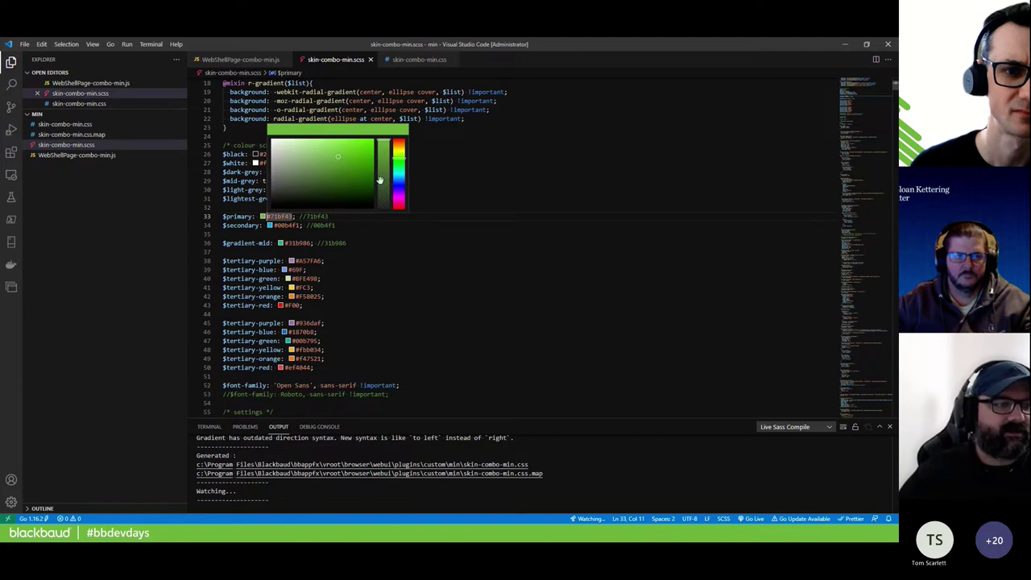
drag(396, 186, 397, 182)
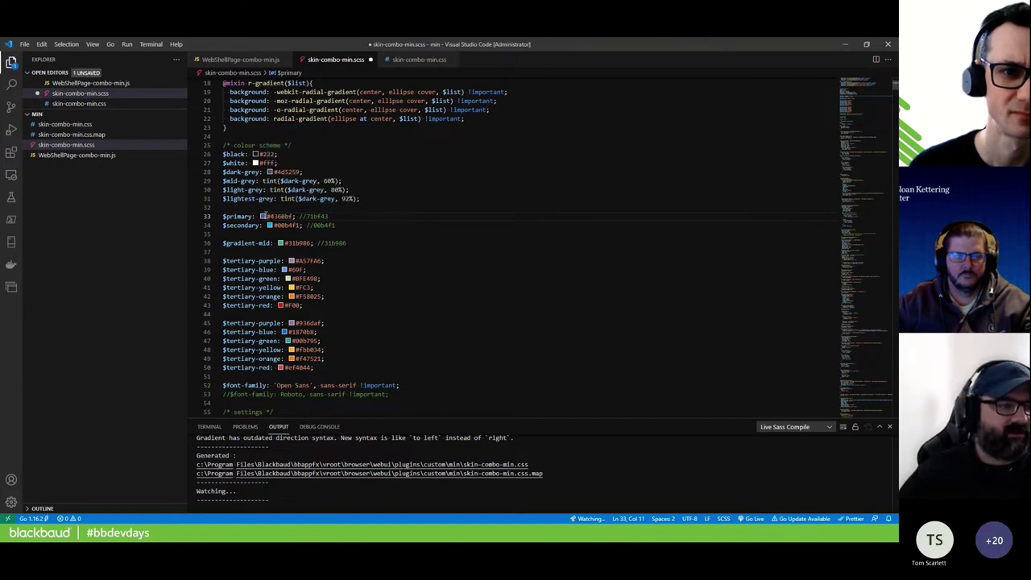
mouse_move(264, 215)
click(363, 167)
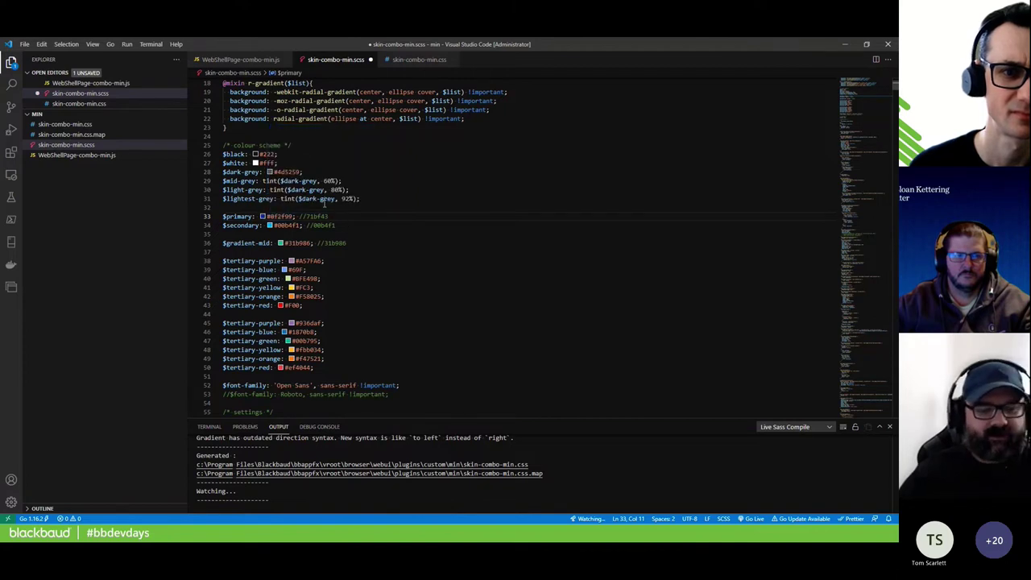
Save the SCSS and confirm skin-combo-min.css now uses #0f2f99 in the header-title gradient
key(ctrl+s)
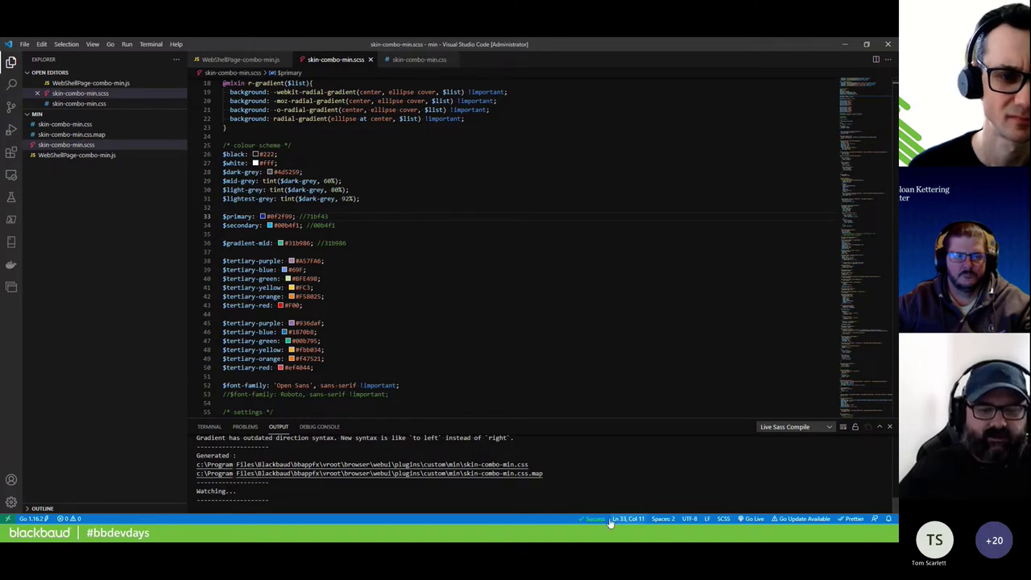
click(413, 60)
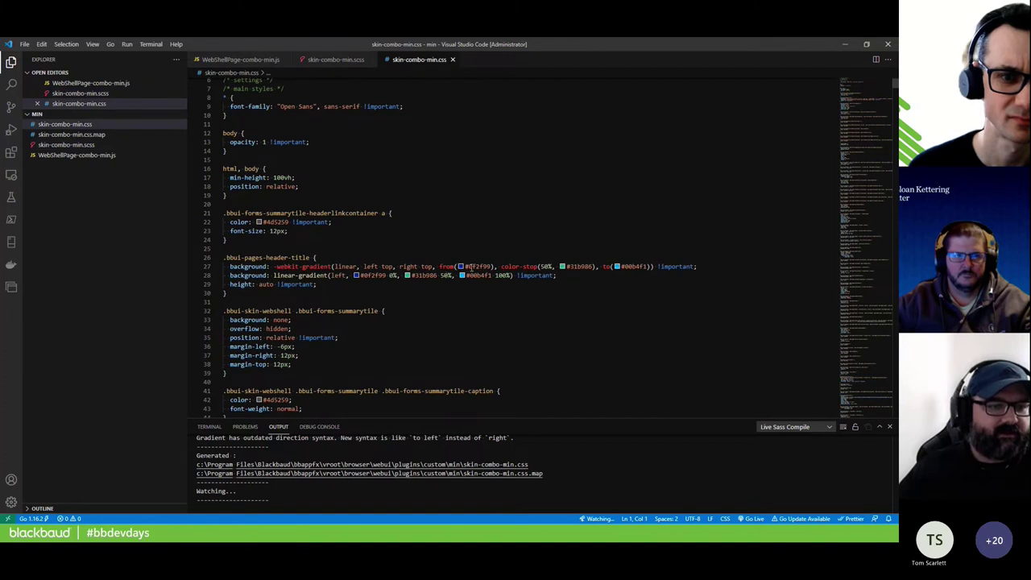
mouse_move(367, 276)
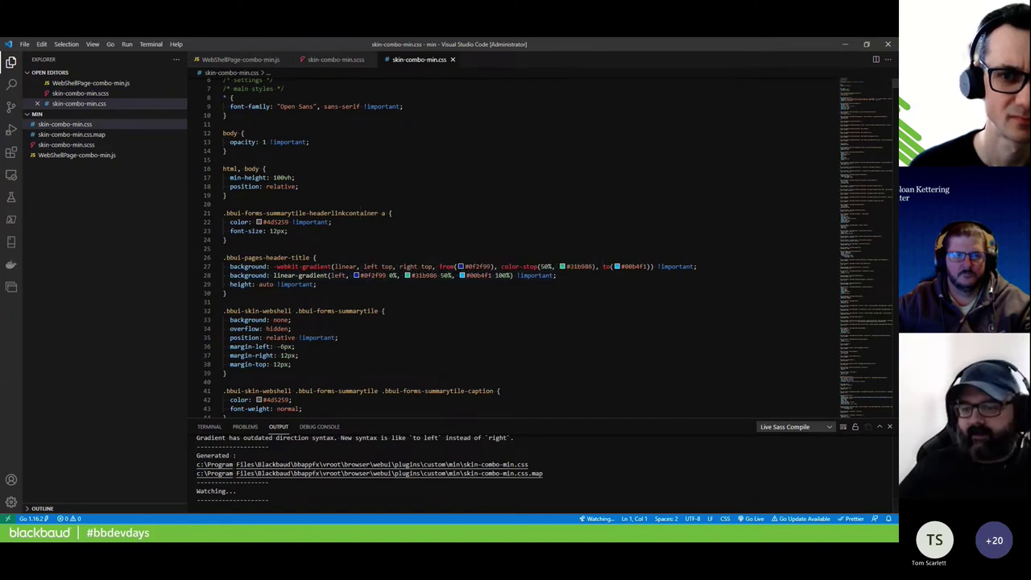
Reload the CRM Home page in Chrome for the recompiled skin, then return to Visual Studio Code
key(alt+Tab)
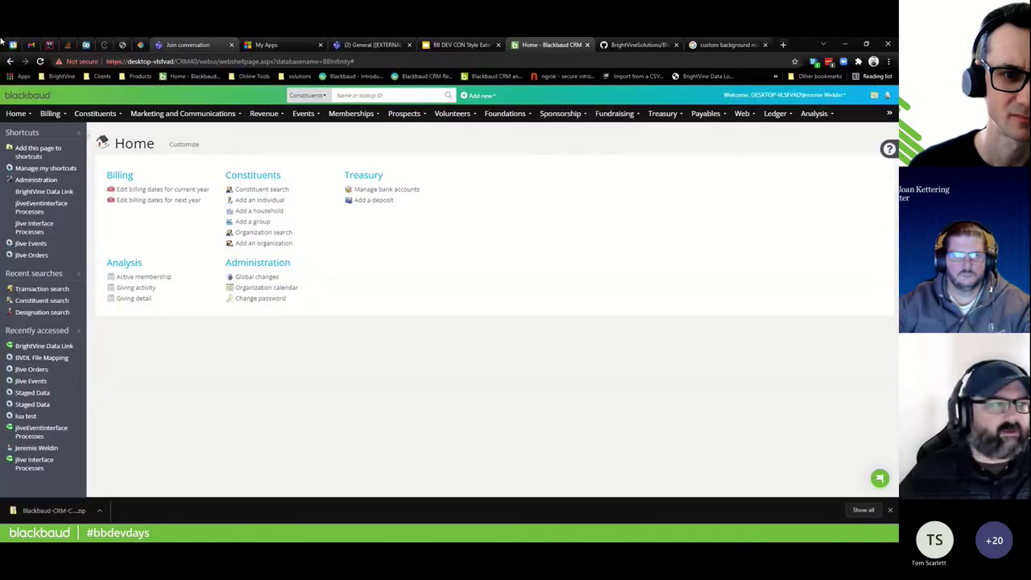
click(39, 62)
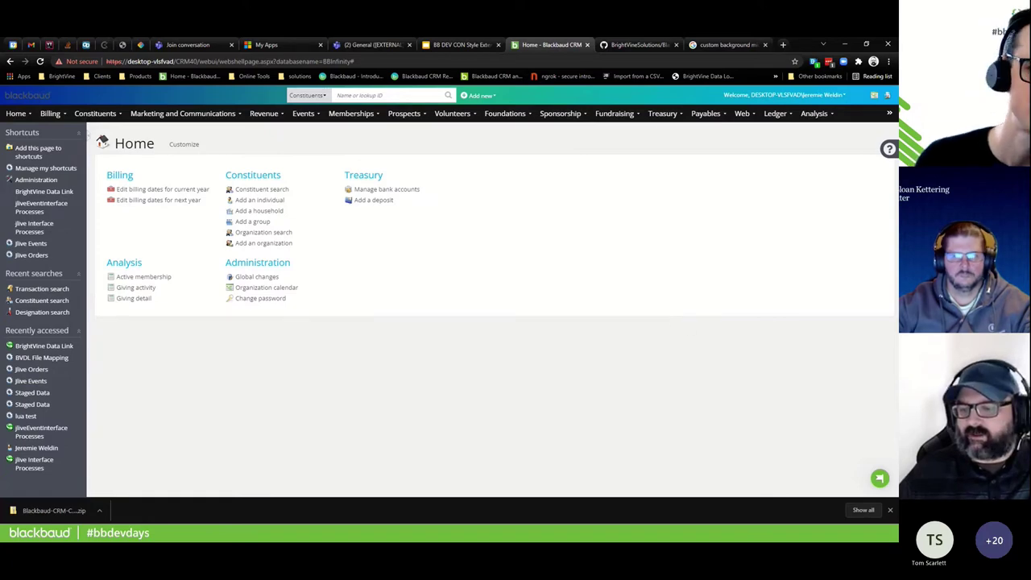
key(alt+Tab)
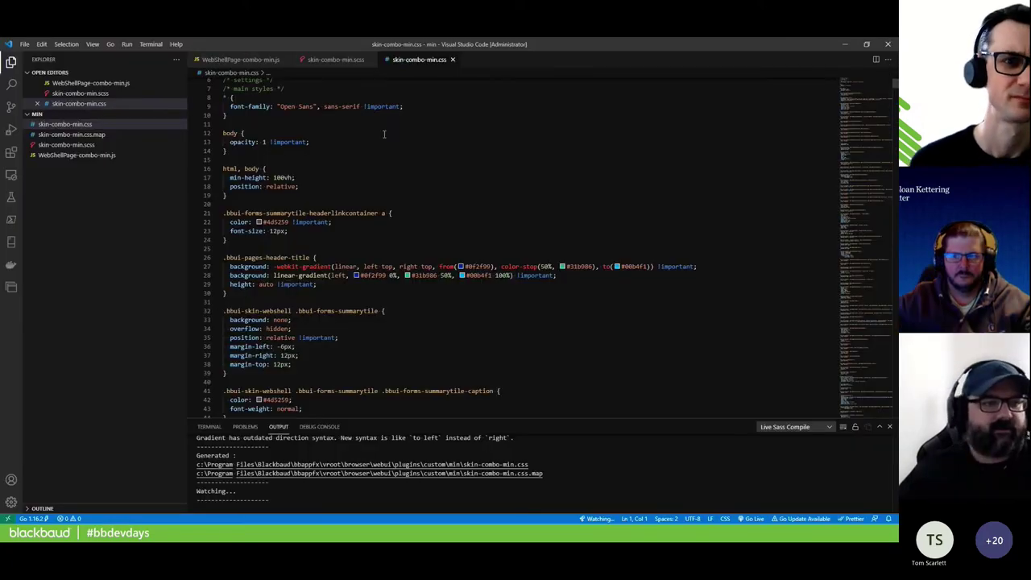
Find the .bbui-pages-header-title rule in skin-combo-min.scss
click(343, 64)
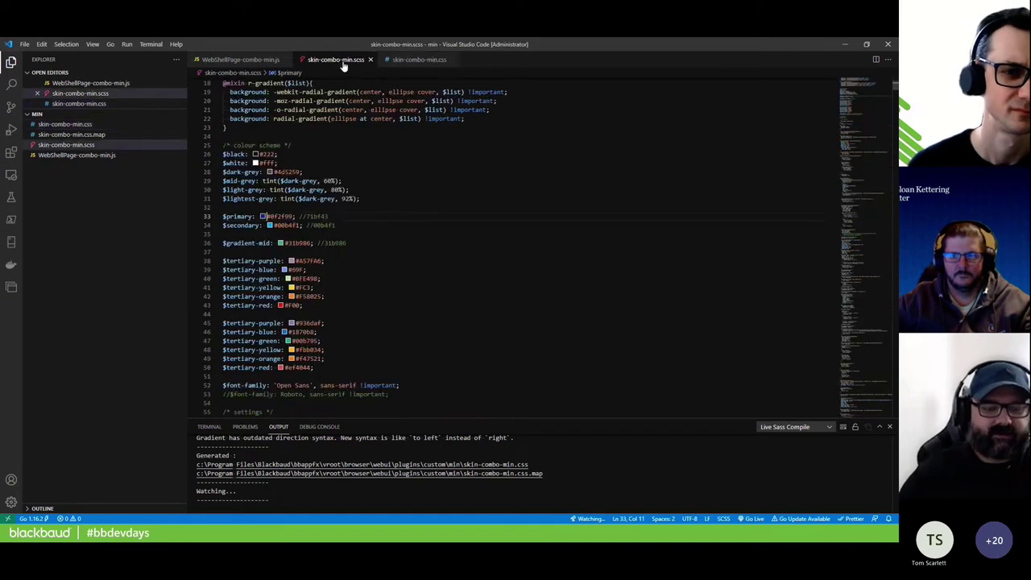
key(ctrl+f)
key(ctrl+v)
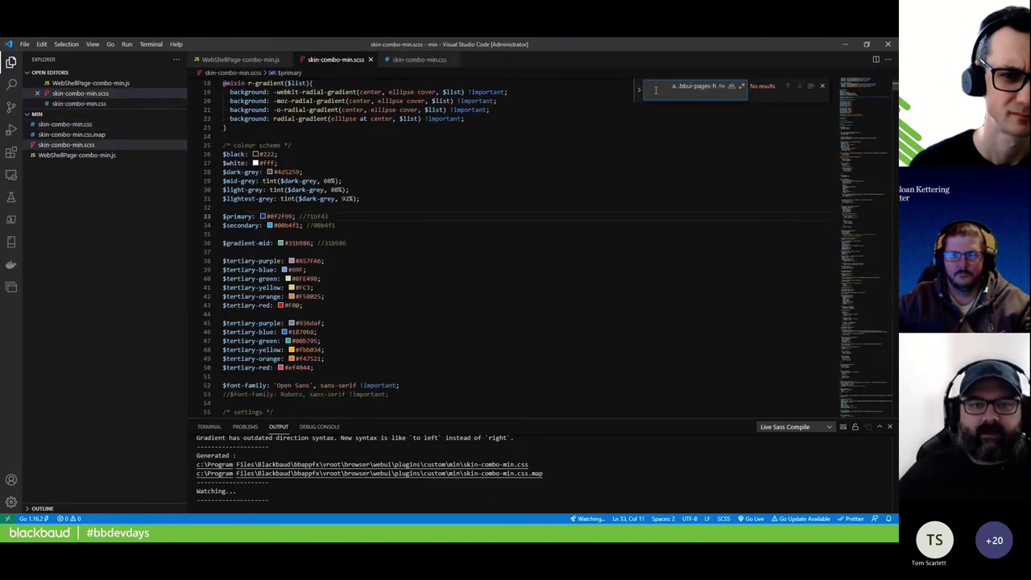
drag(679, 86, 628, 84)
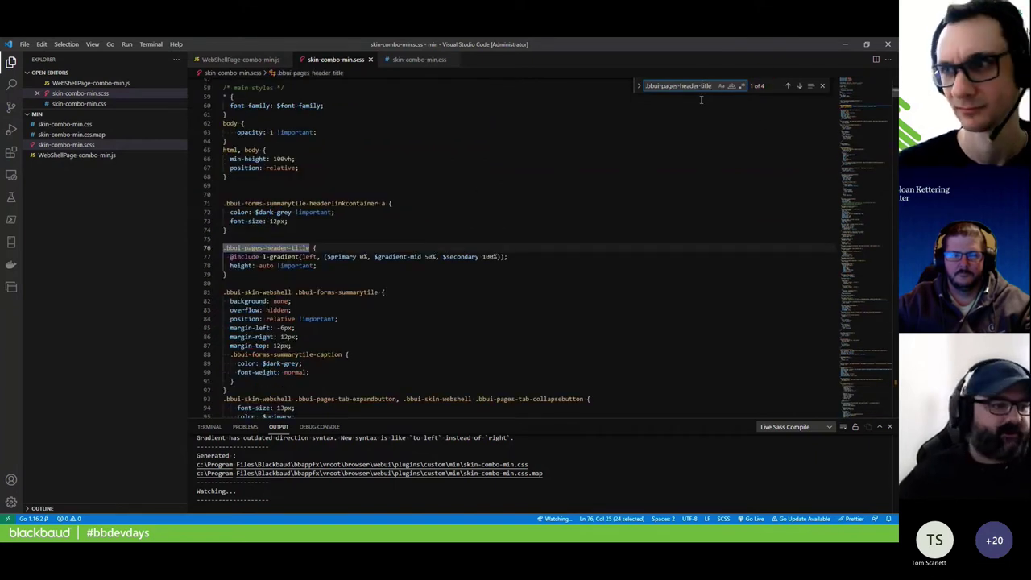
click(230, 256)
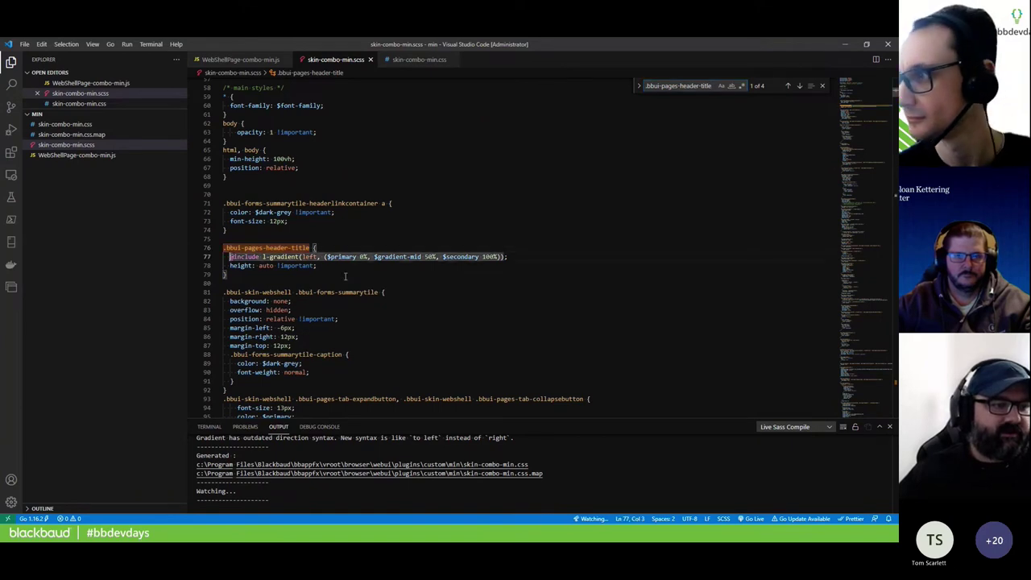
text(//)
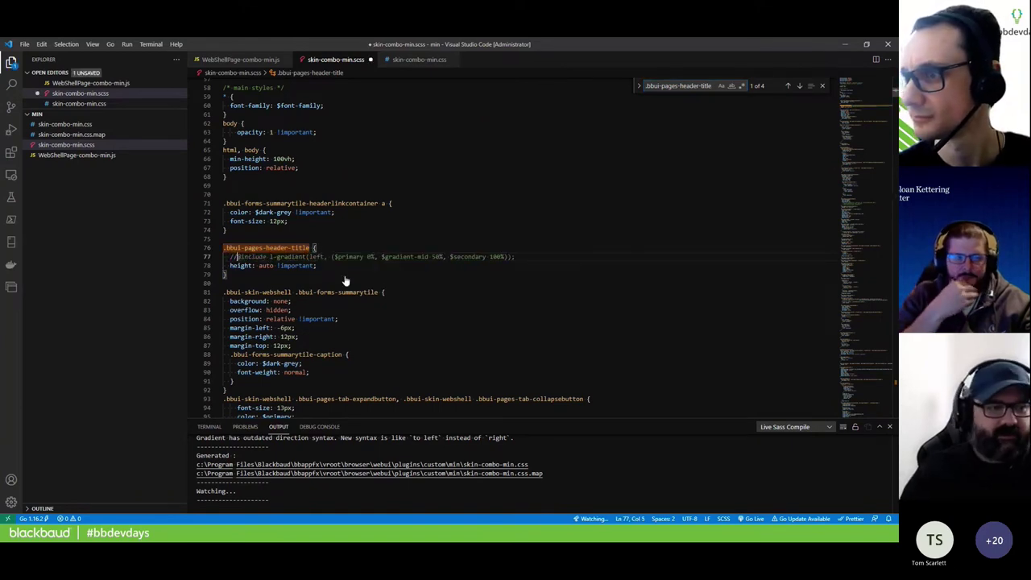
key(End)
key(Return)
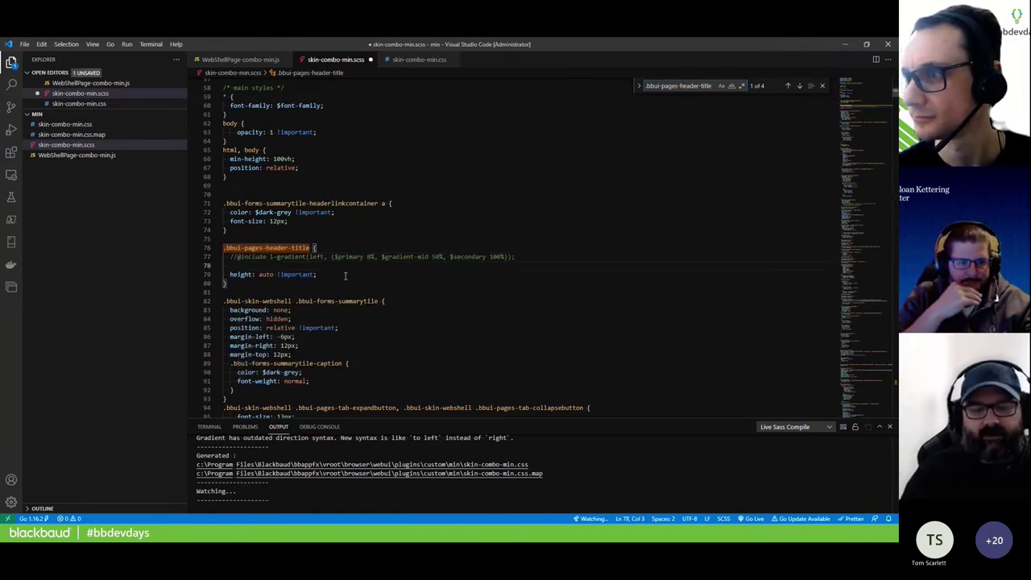
text(ba)
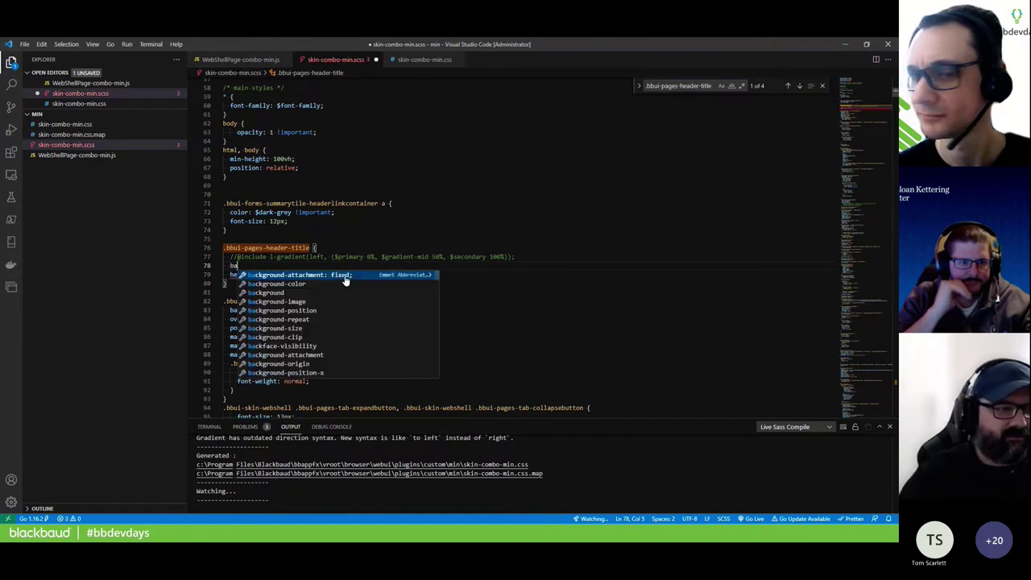
key(Down)
key(Return)
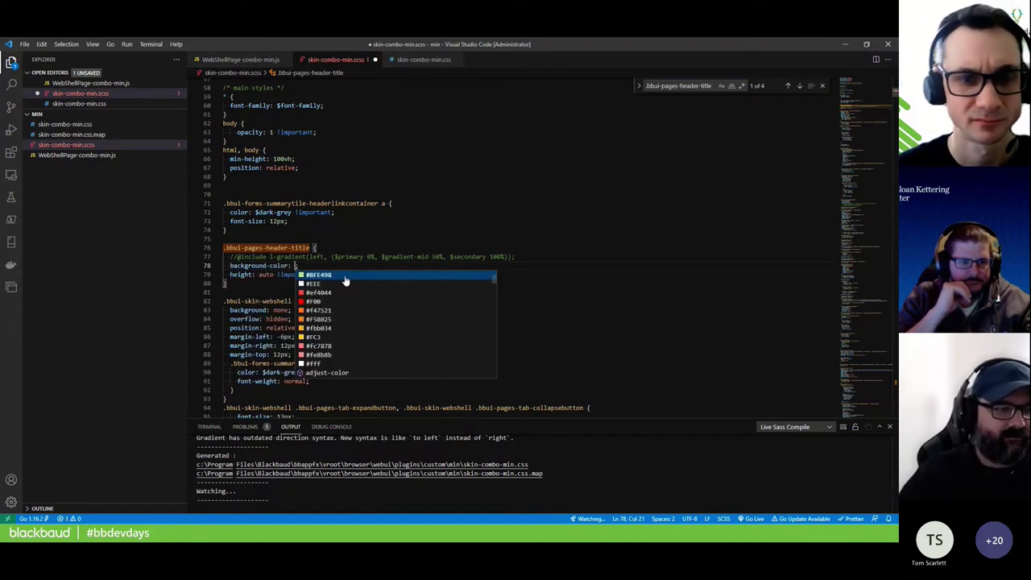
scroll(345, 290, down, 5)
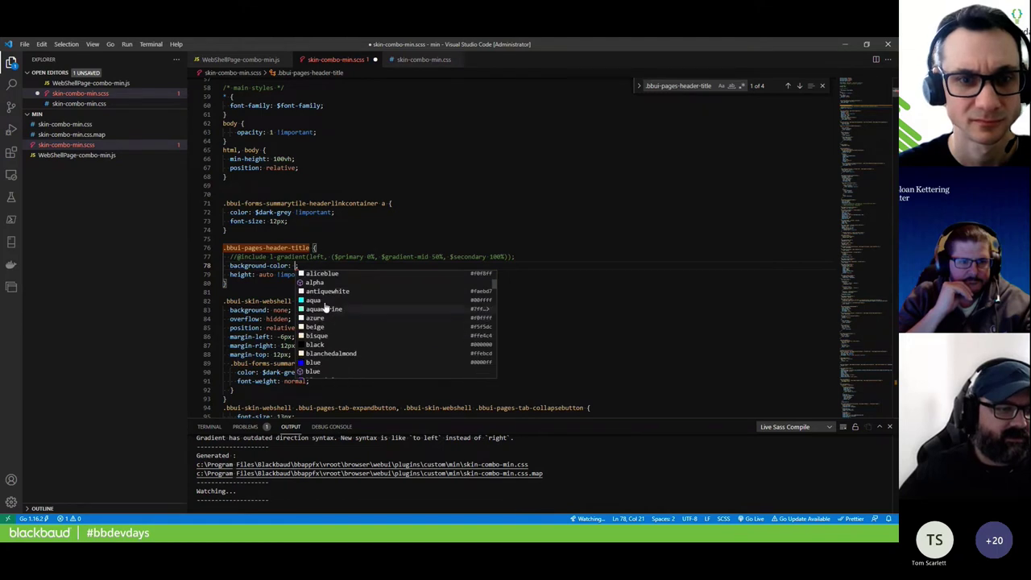
click(322, 301)
click(366, 203)
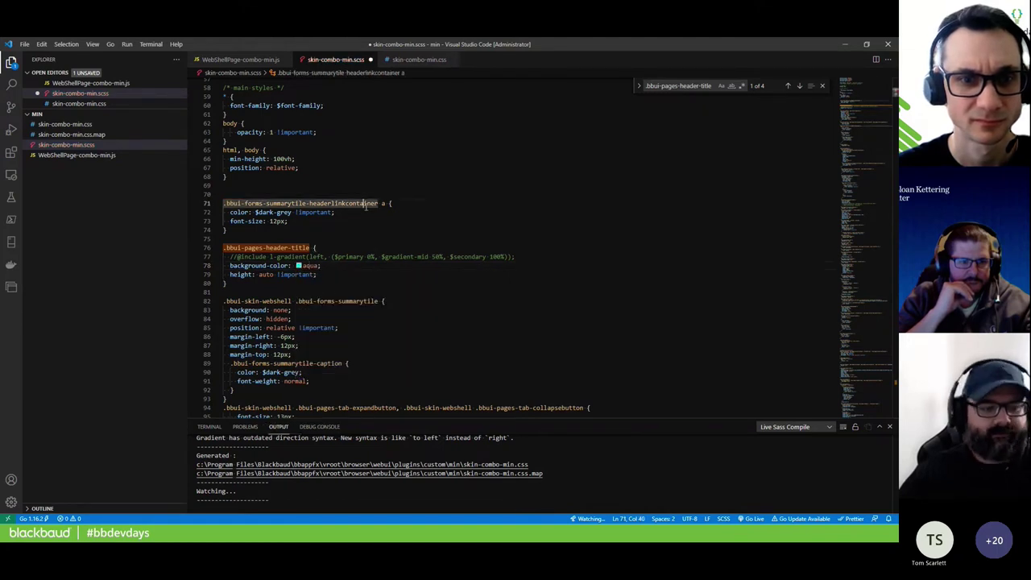
Save the SCSS skin and reload the CRM Home page to show the aqua header
key(ctrl+s)
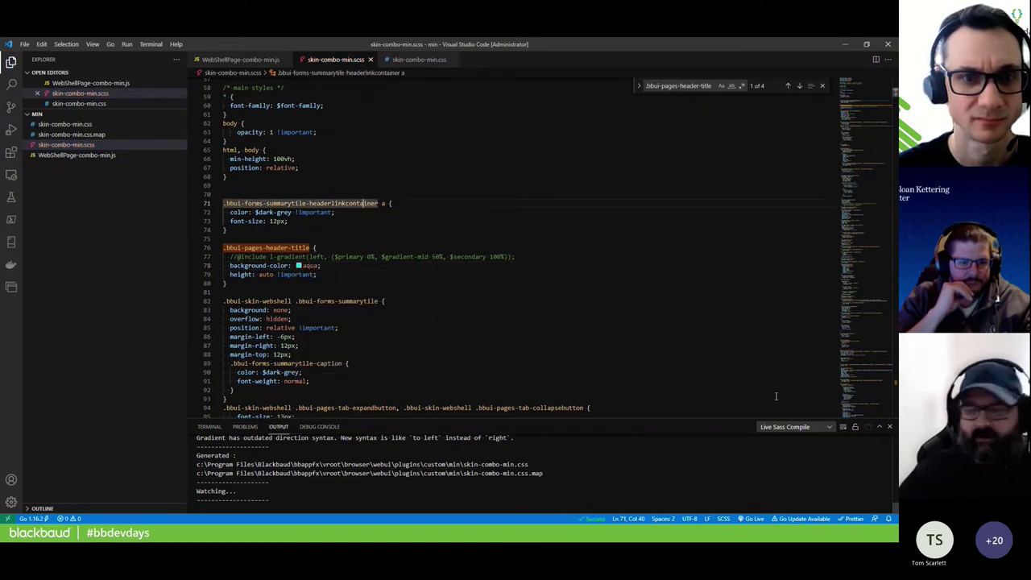
key(alt+Tab)
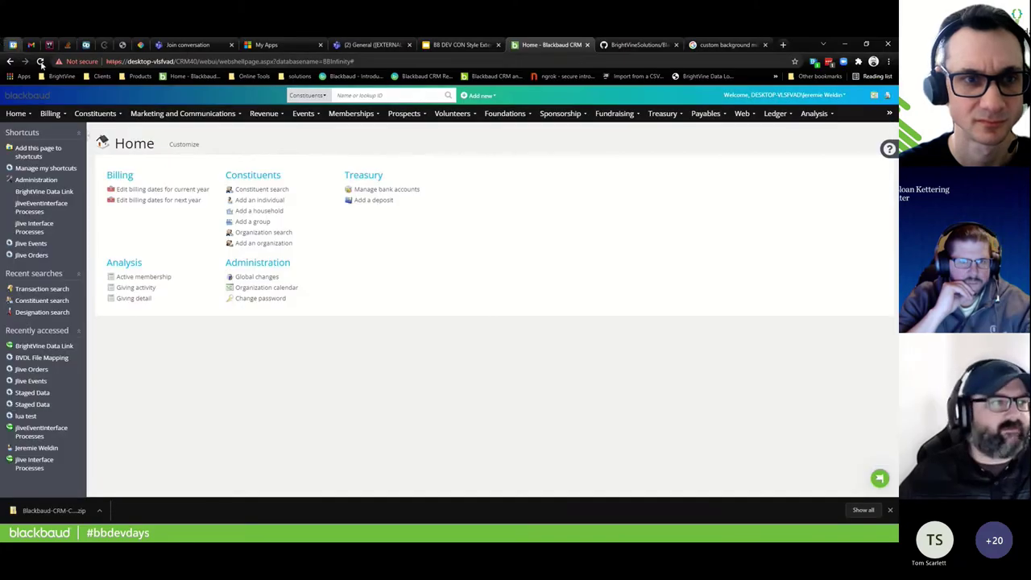
click(39, 62)
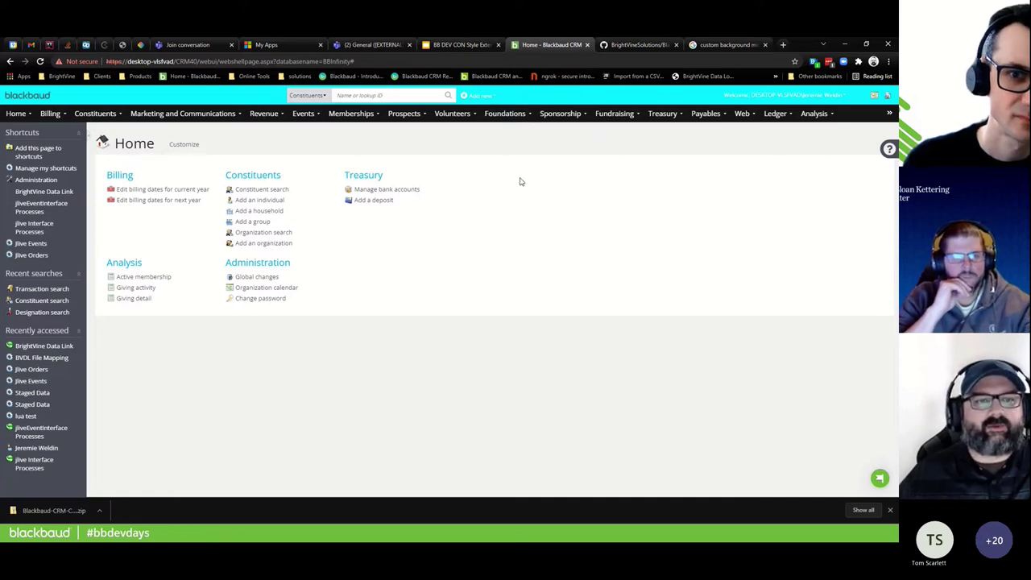
Open the browser developer tools and select the page's content container panel element
right_click(508, 208)
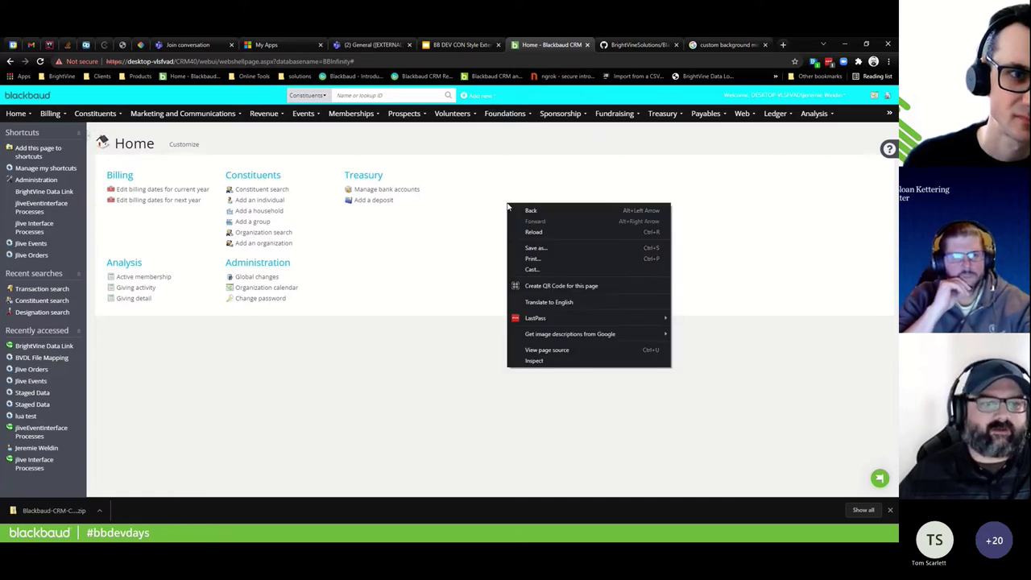
click(537, 363)
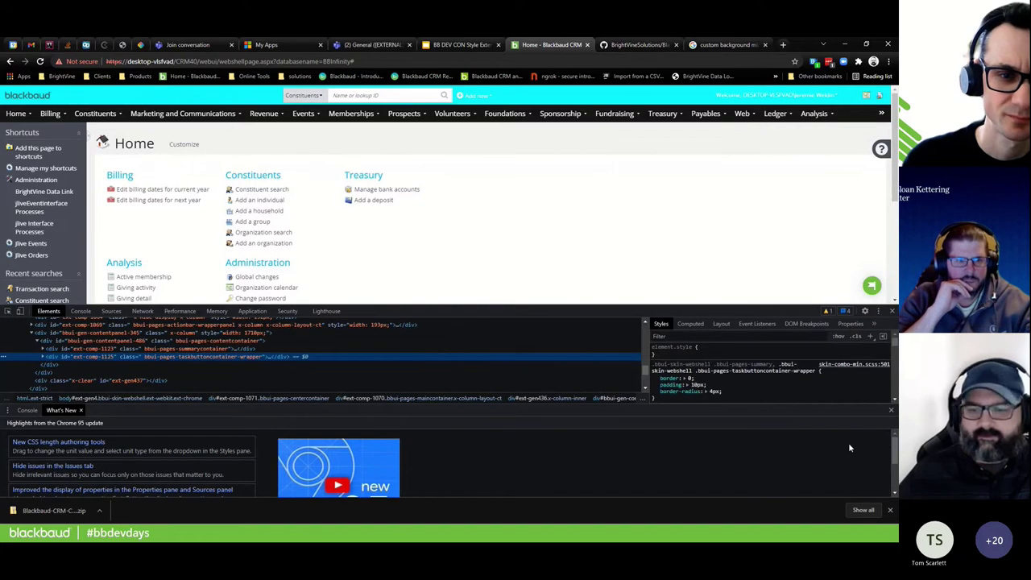
click(891, 410)
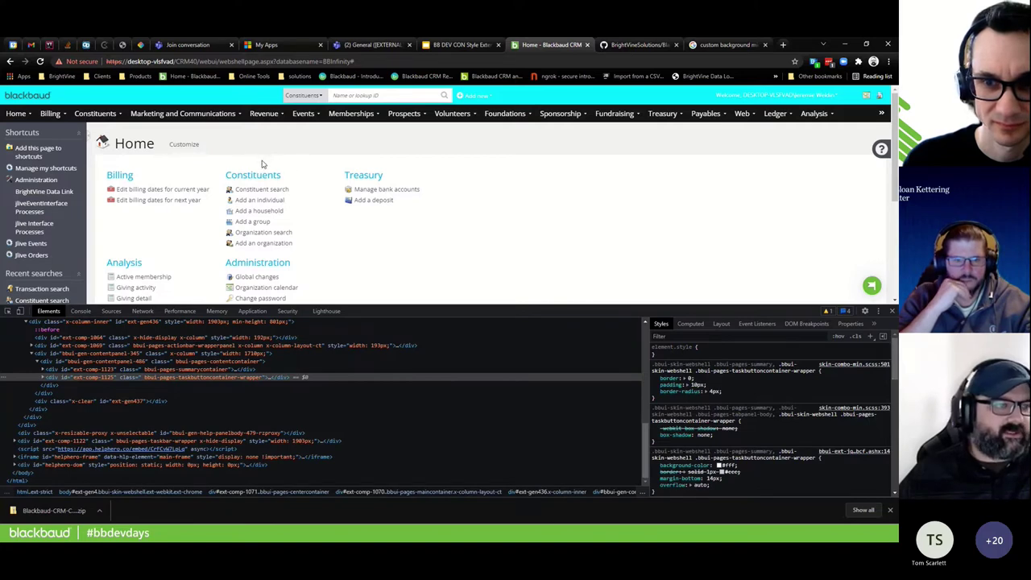
click(8, 311)
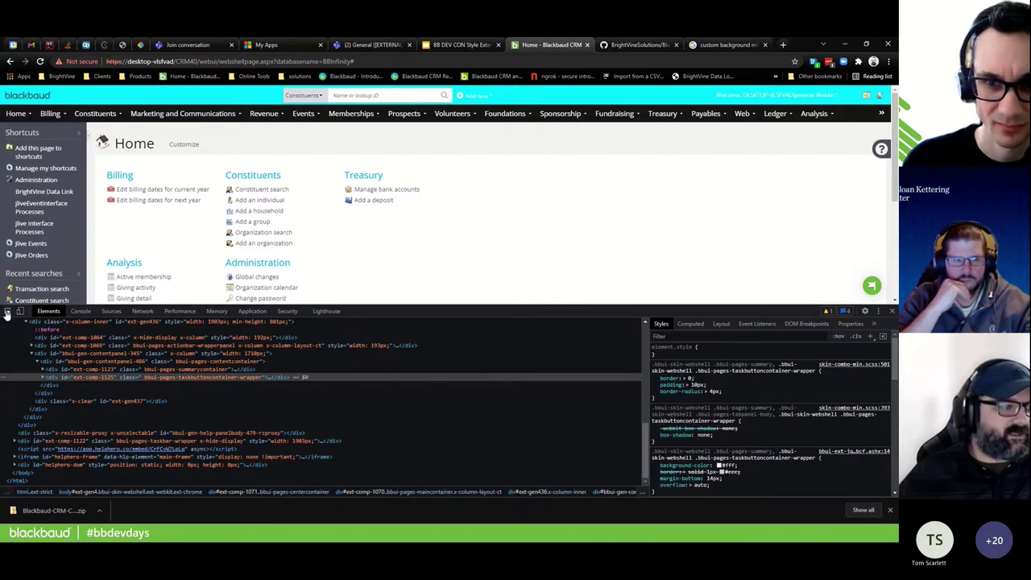
click(240, 161)
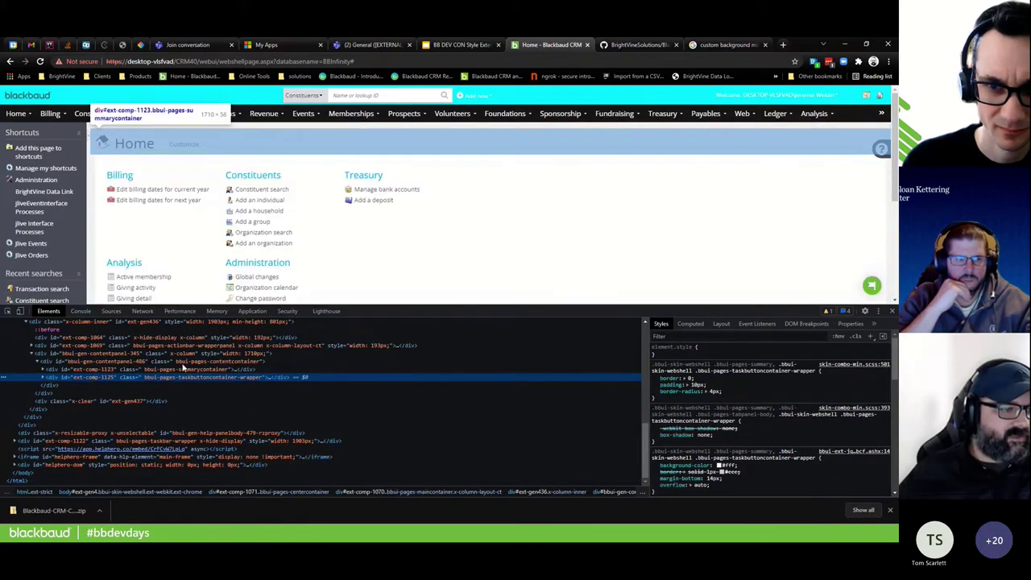
click(180, 363)
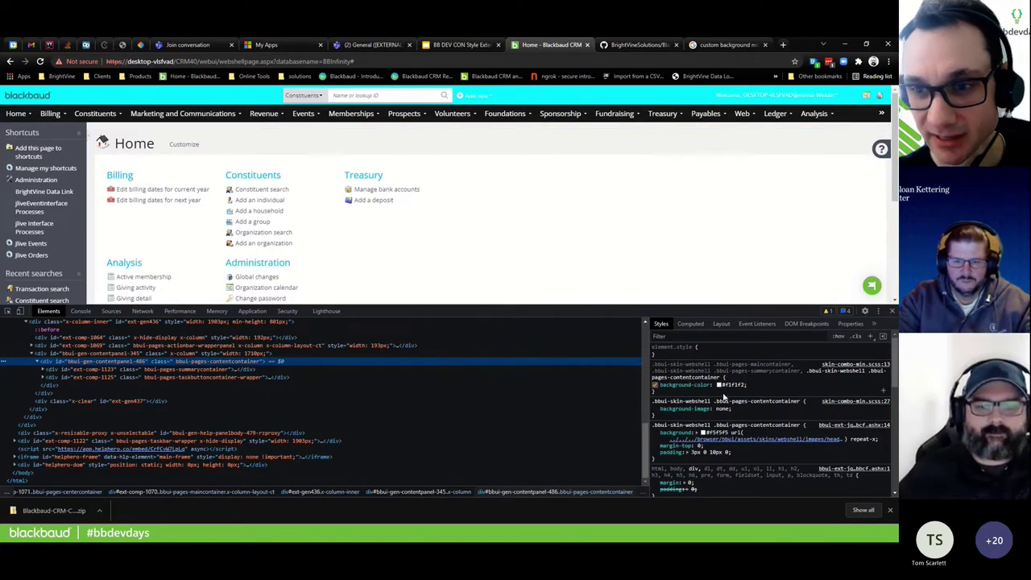
Review the contentcontainer rules in the Styles pane, then close the developer tools
scroll(724, 396, down, 4)
scroll(722, 391, up, 6)
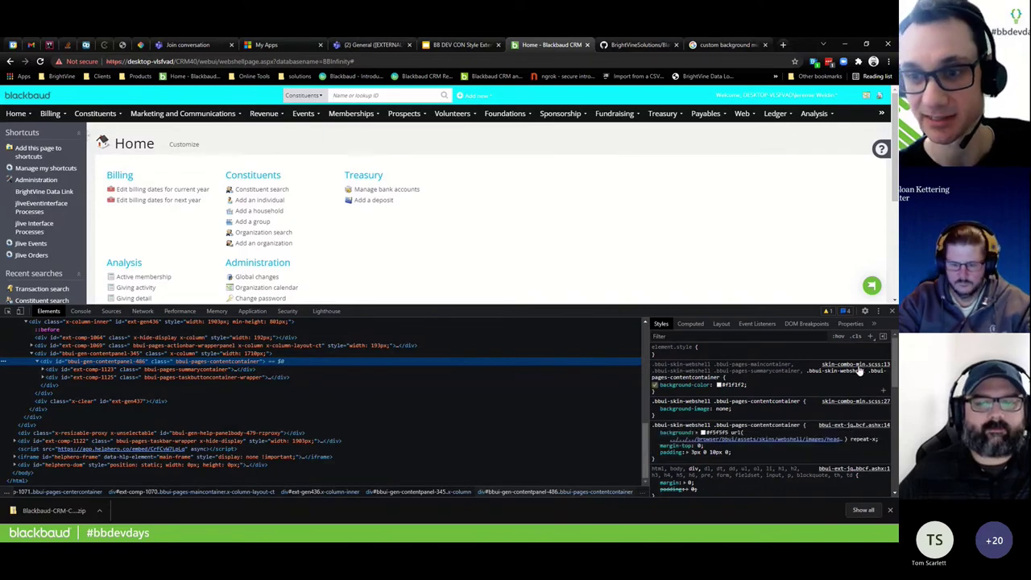
scroll(815, 397, down, 3)
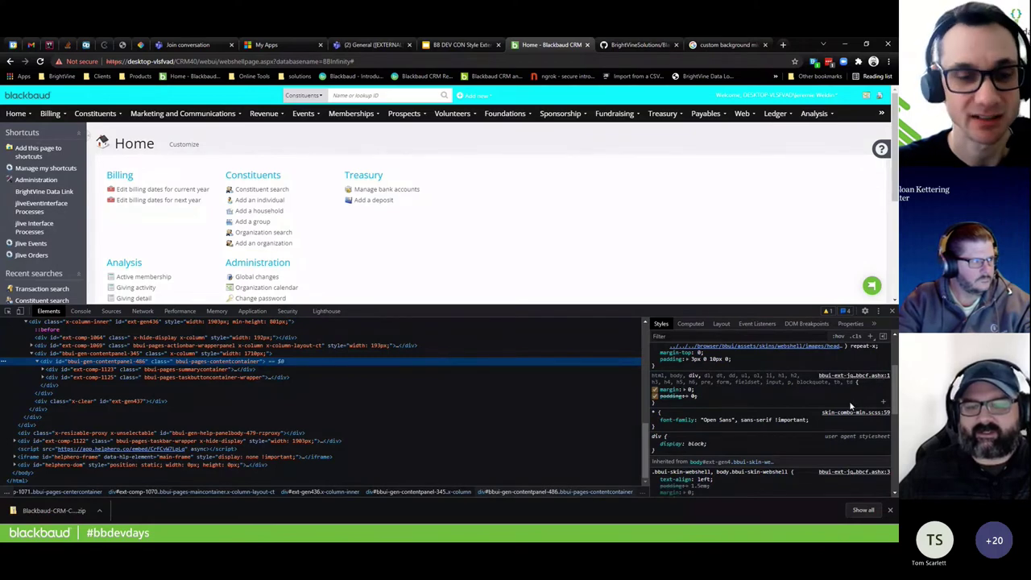
scroll(850, 405, up, 1)
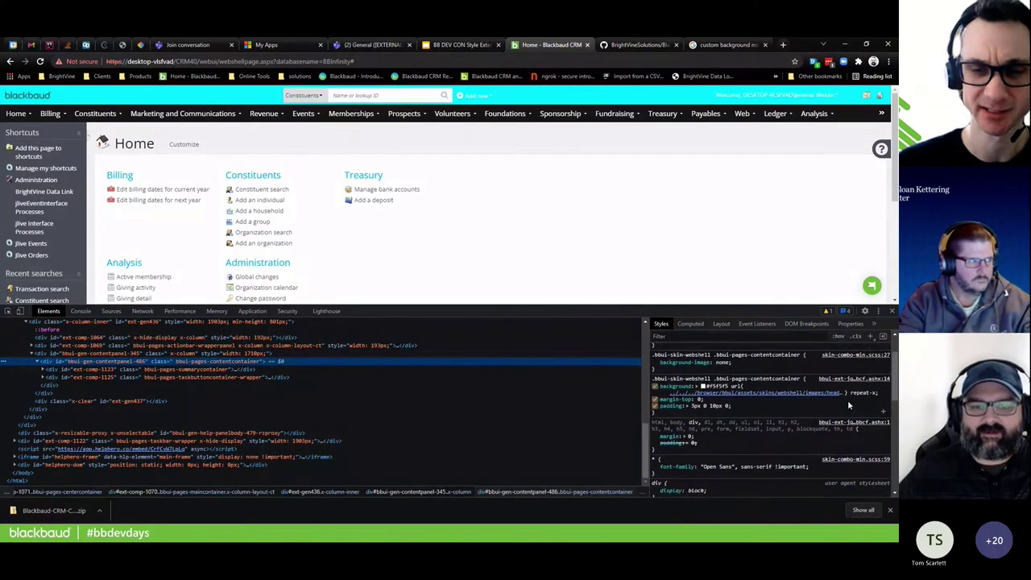
scroll(847, 399, up, 1)
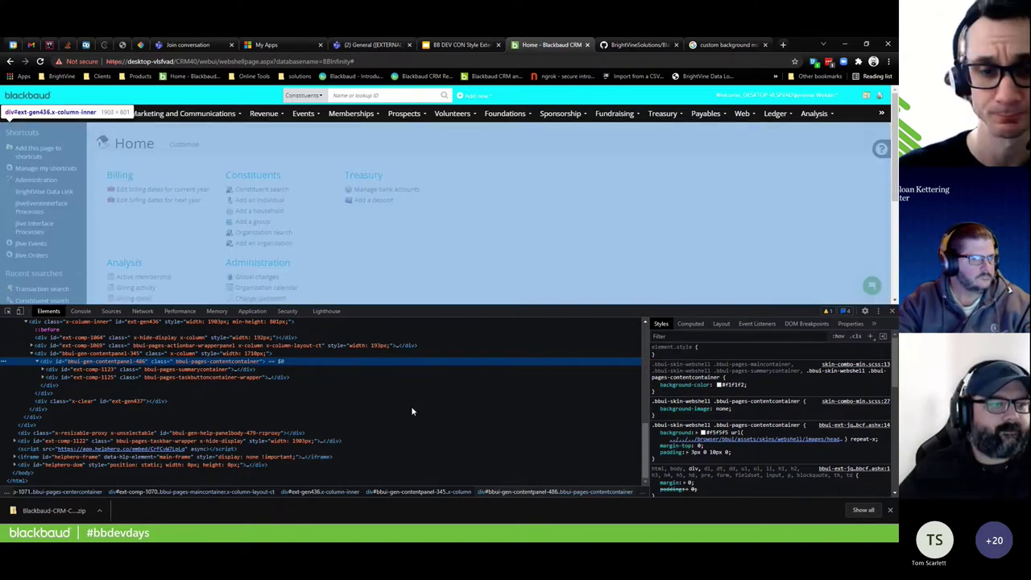
scroll(412, 411, up, 10)
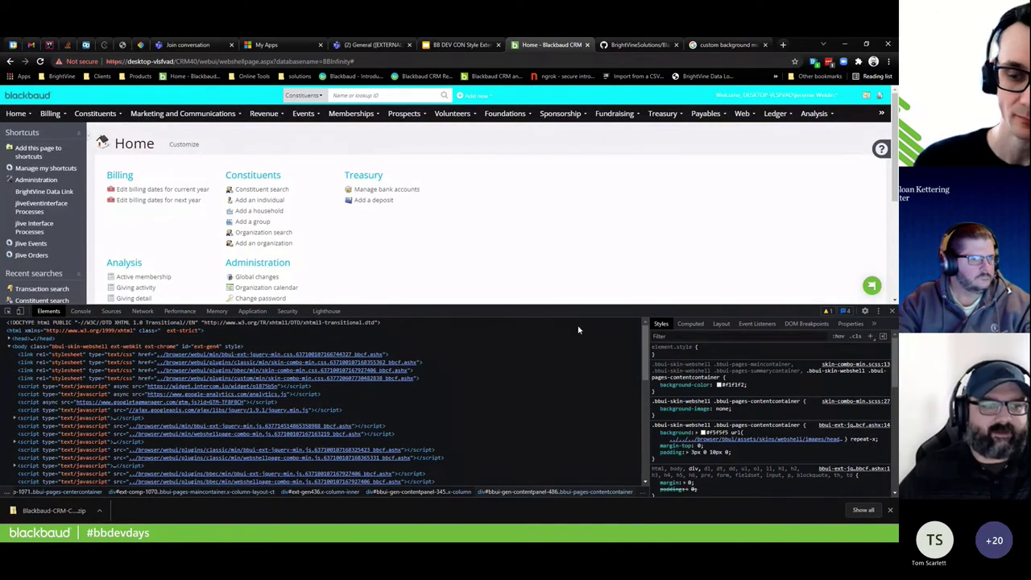
click(891, 311)
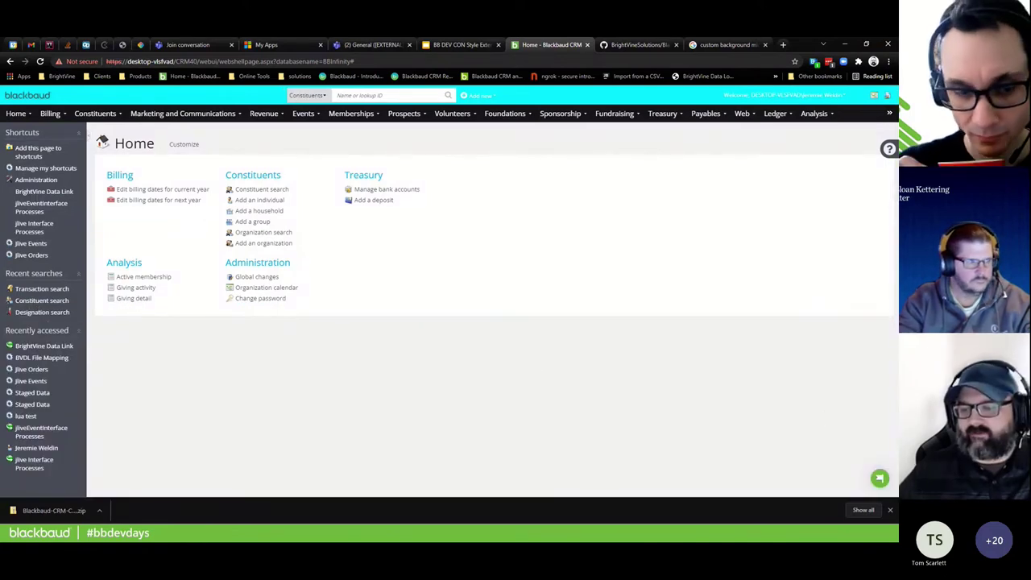
Paste a window load listener alerting 'All assets are loaded' at line 8 of WebShellPage-combo-min.js and save
key(alt+Tab)
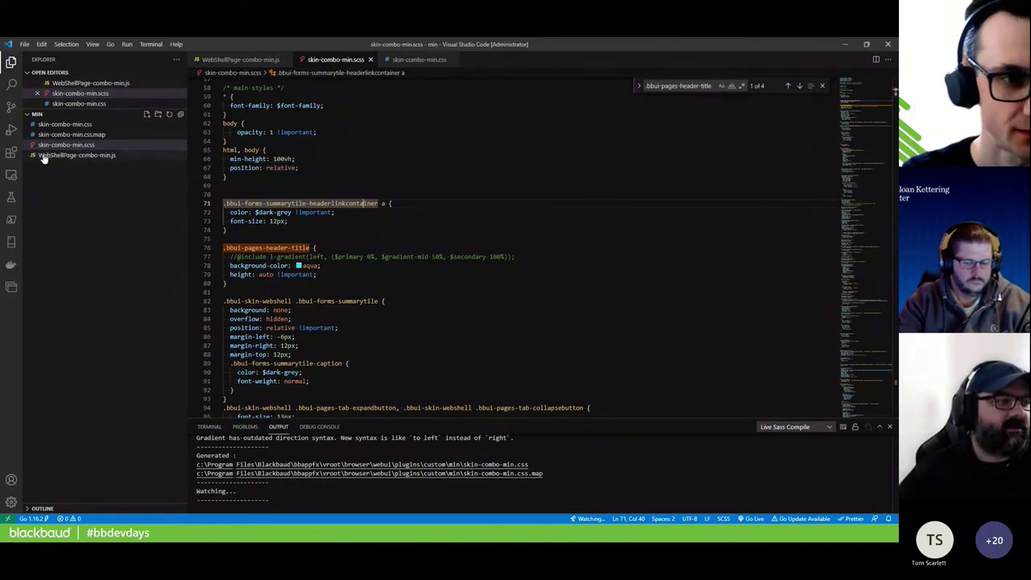
click(47, 155)
click(247, 145)
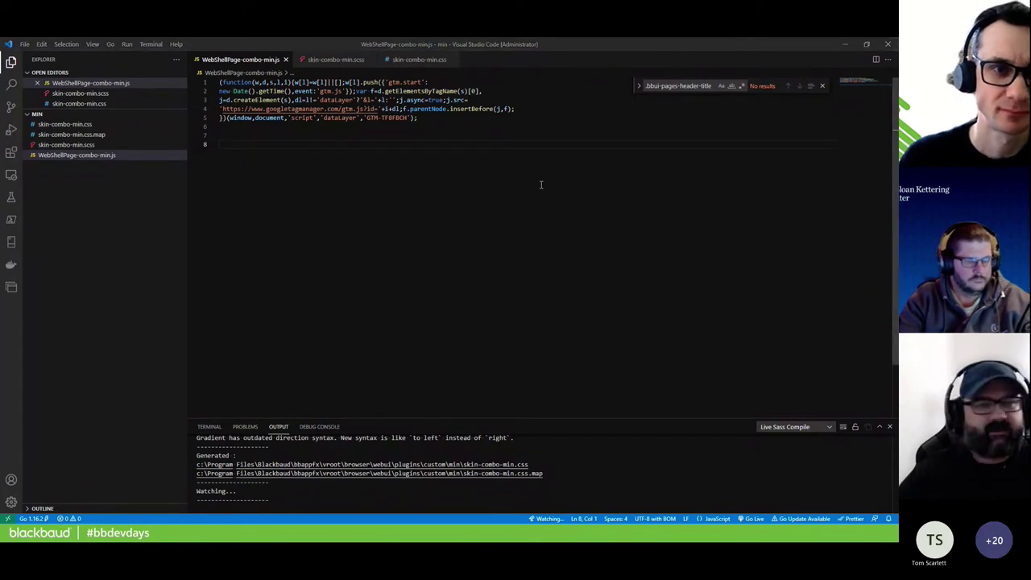
right_click(304, 159)
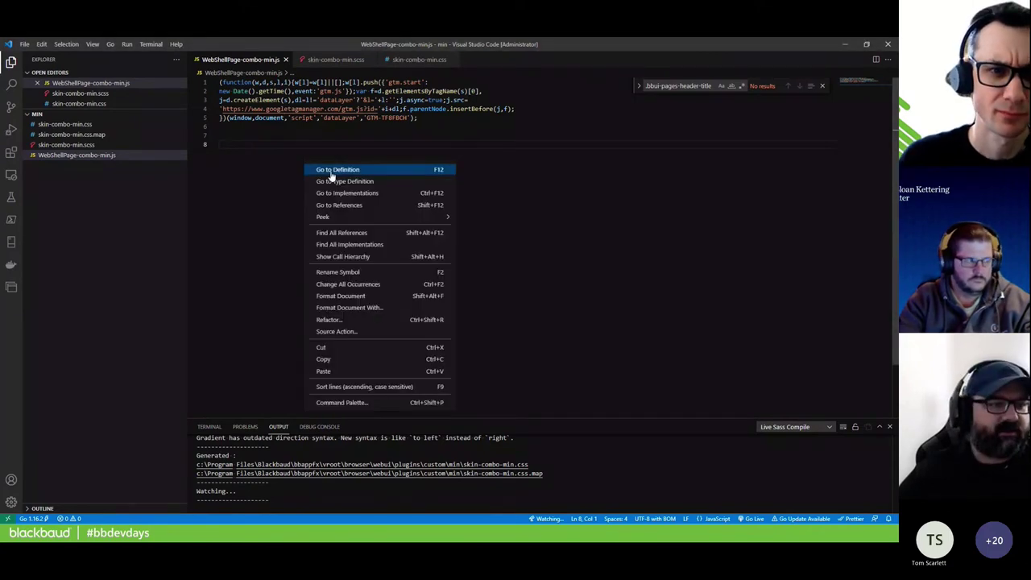
click(324, 371)
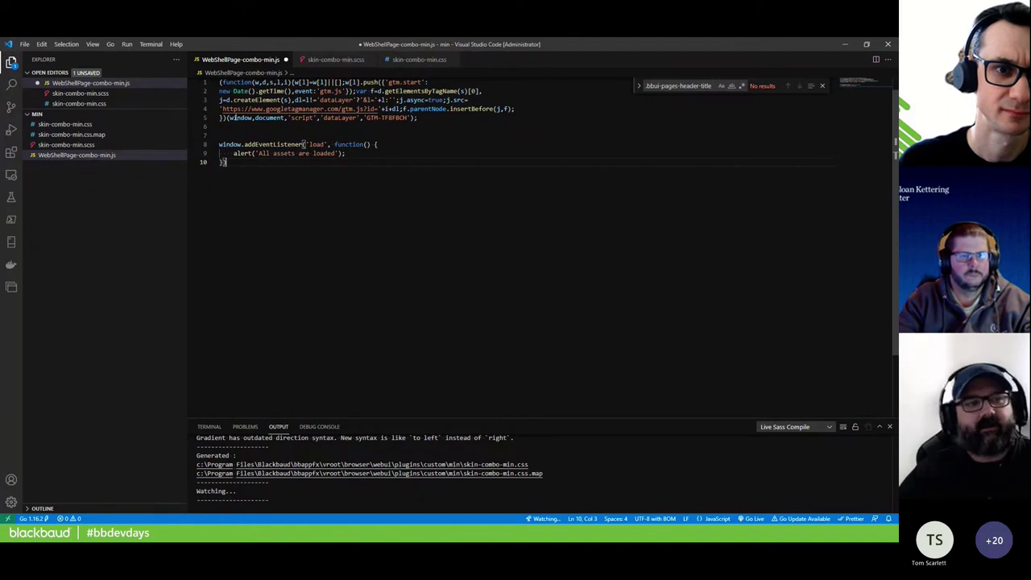
key(ctrl+s)
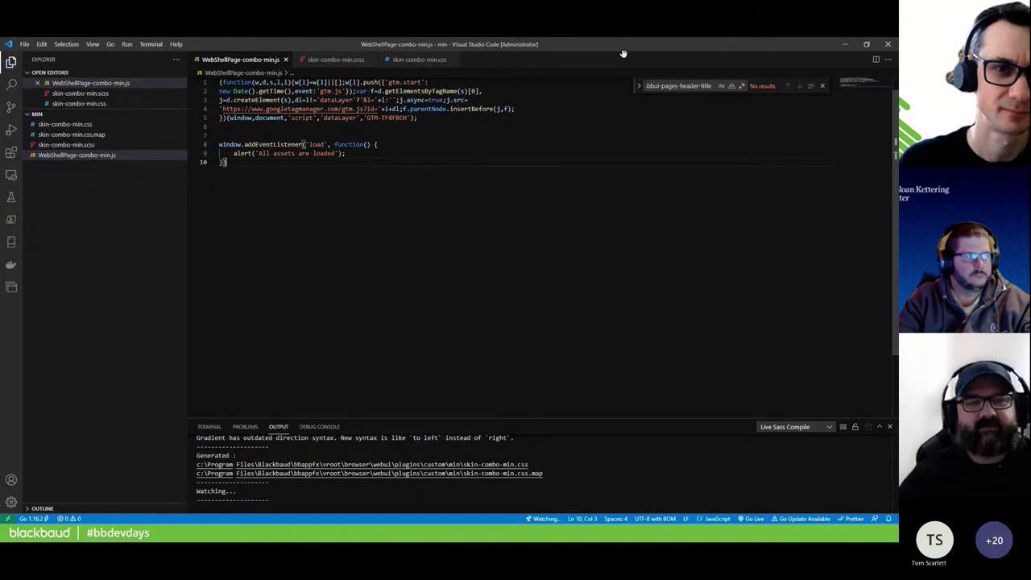
Reload the CRM page, dismiss the 'All assets are loaded' alert, and return to the editor
click(842, 45)
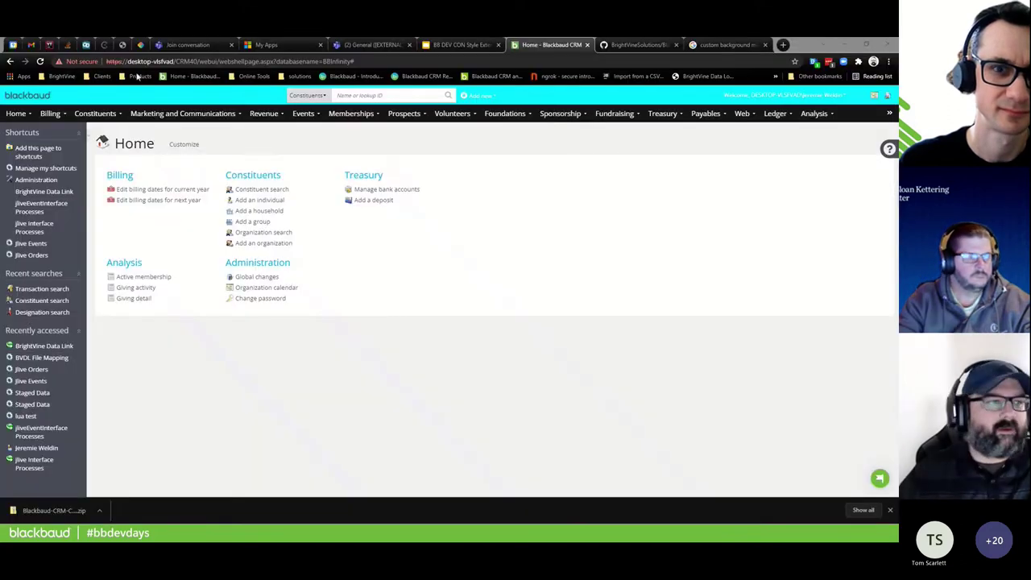
click(42, 61)
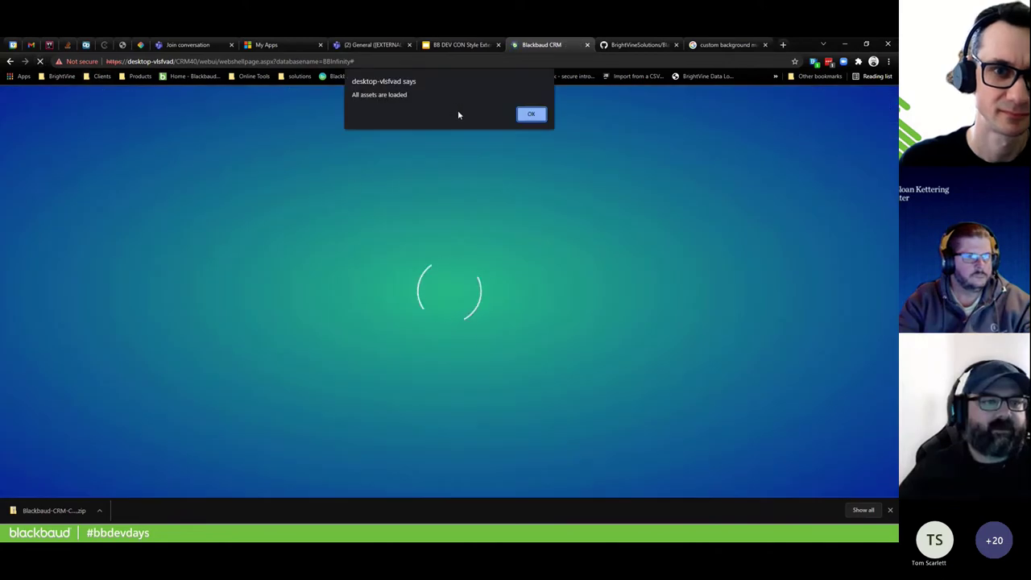
click(531, 114)
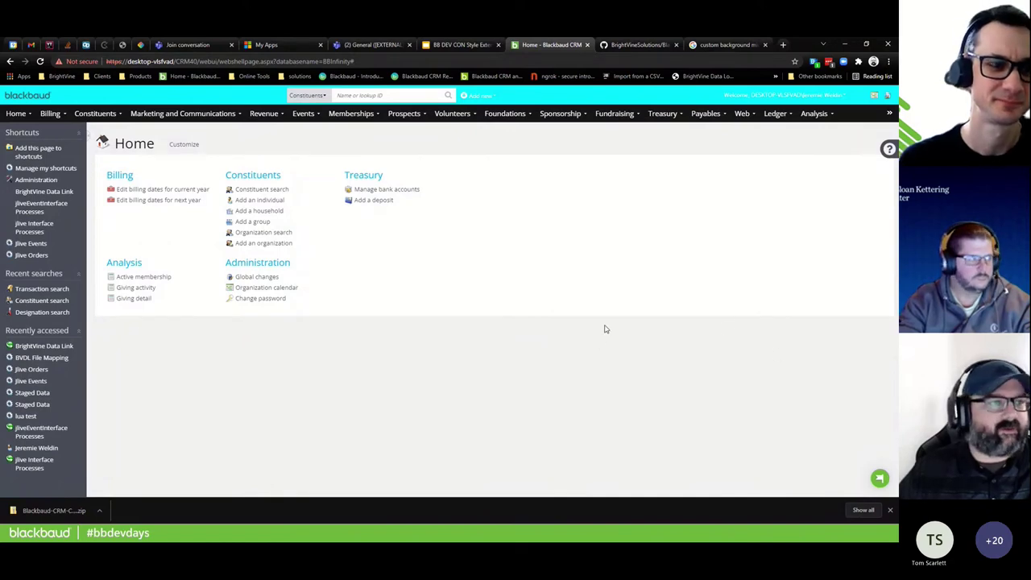
key(alt+Tab)
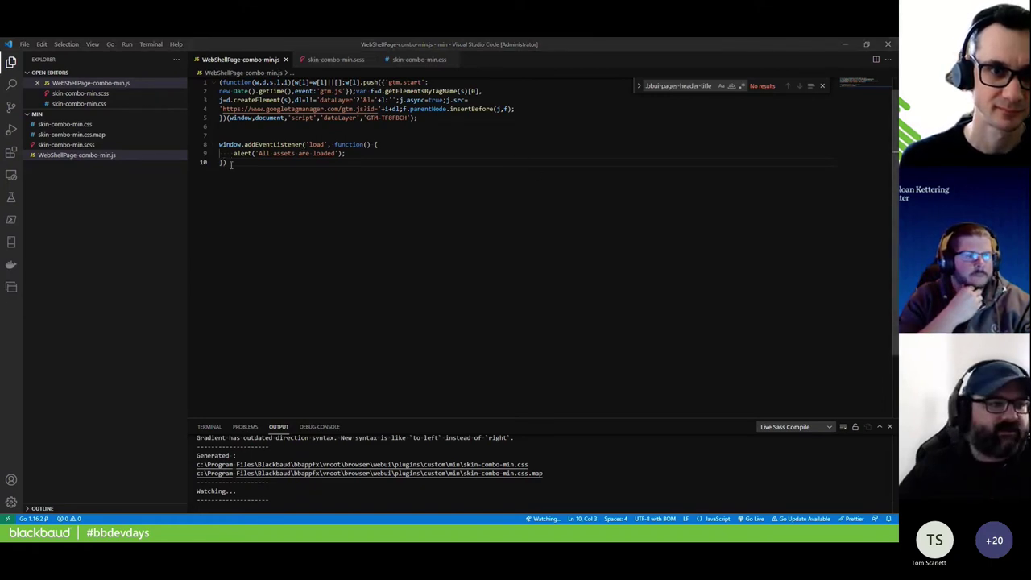
Replace the load listener block on lines 8–10 with a document-ready alert and save the script
drag(231, 165, 212, 146)
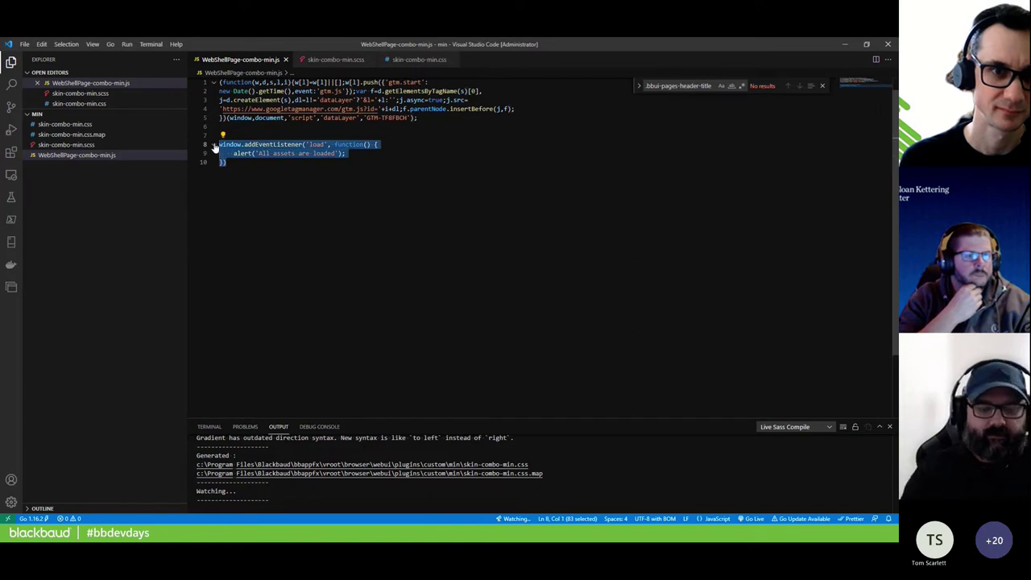
text($(function(){     alert("document is ready.."); }))
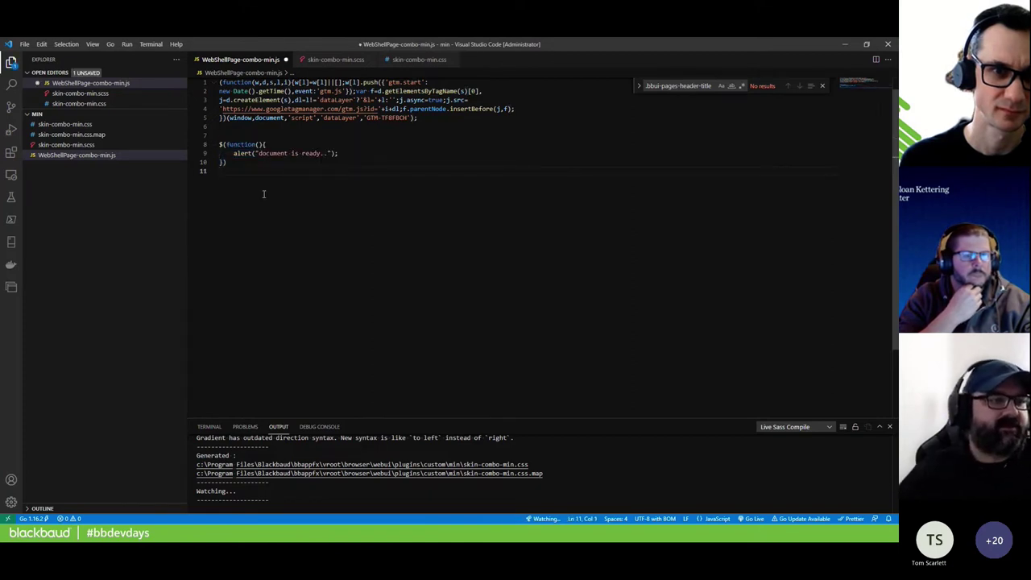
key(ctrl+s)
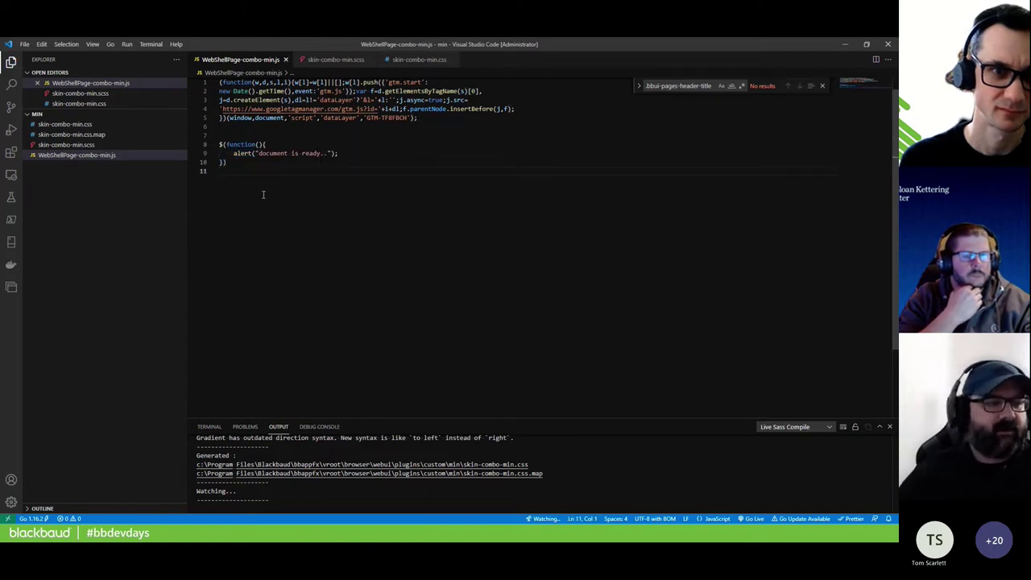
Reload the CRM page and dismiss the 'document is ready' alert
click(845, 45)
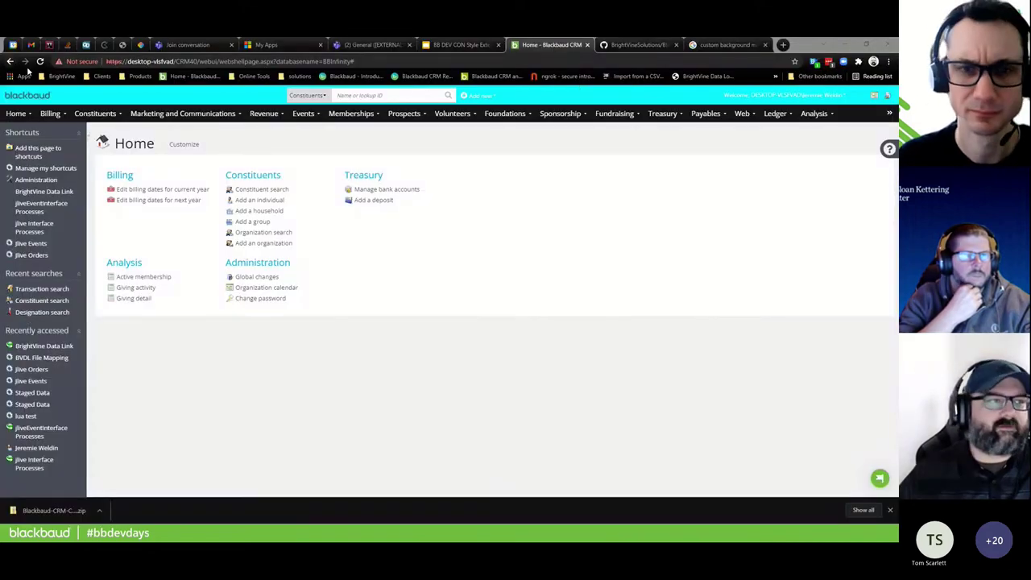
click(39, 61)
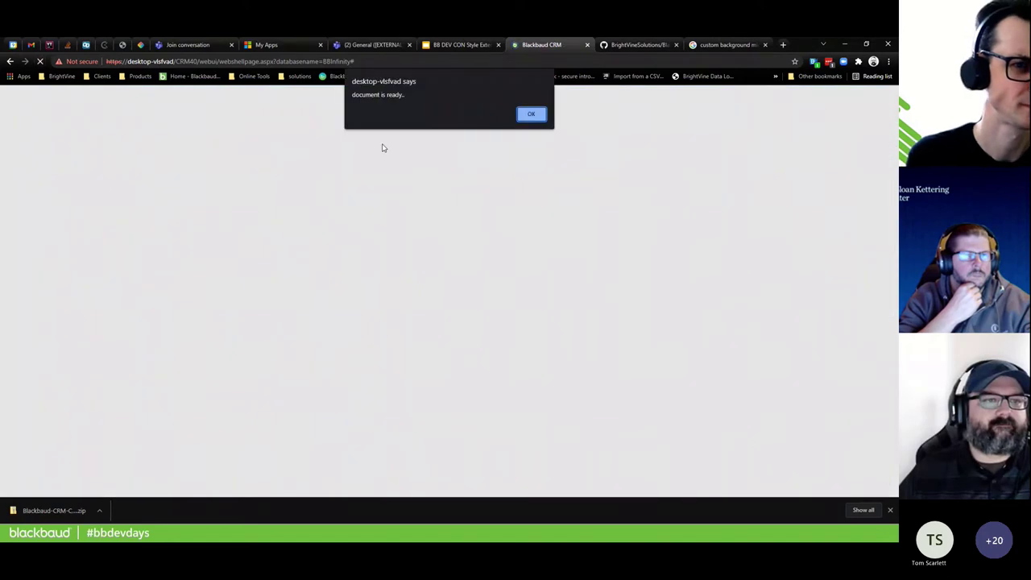
click(534, 114)
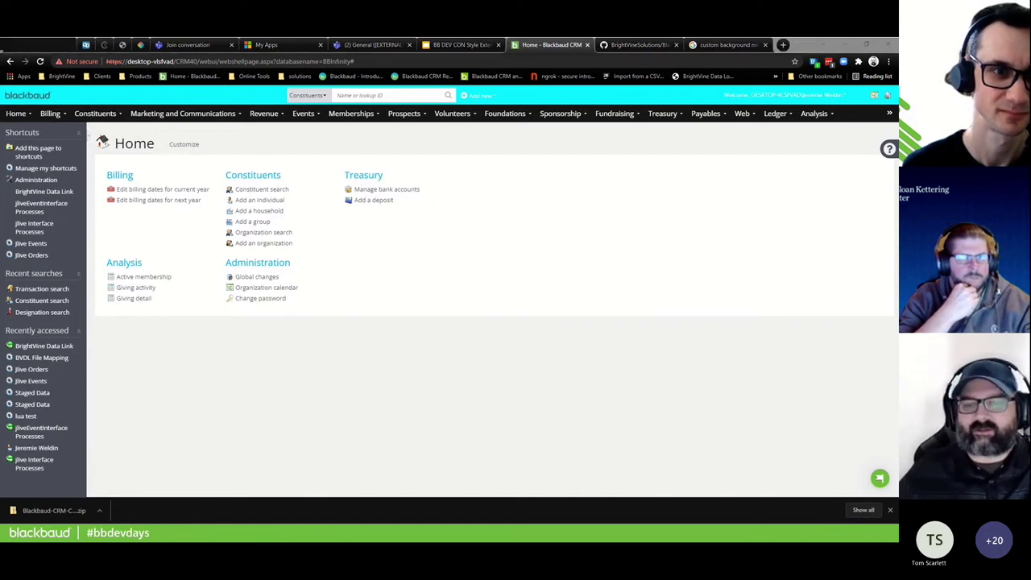
Delete the document-ready alert lines from WebShellPage-combo-min.js
key(alt+Tab)
drag(229, 163, 207, 139)
key(BackSpace)
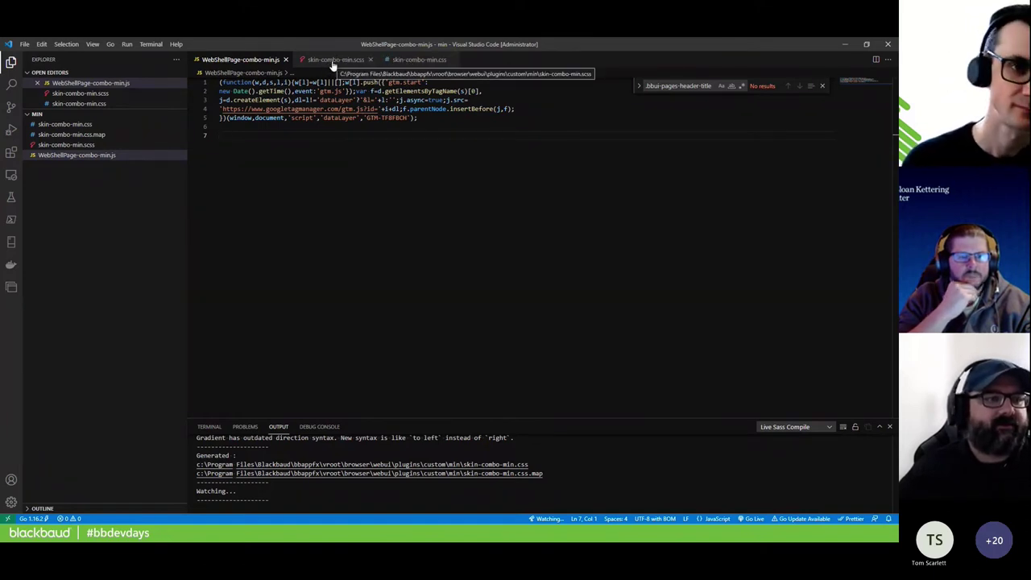
Check the aqua header-title background in skin-combo-min.css and .scss, then return to the CRM page
click(417, 61)
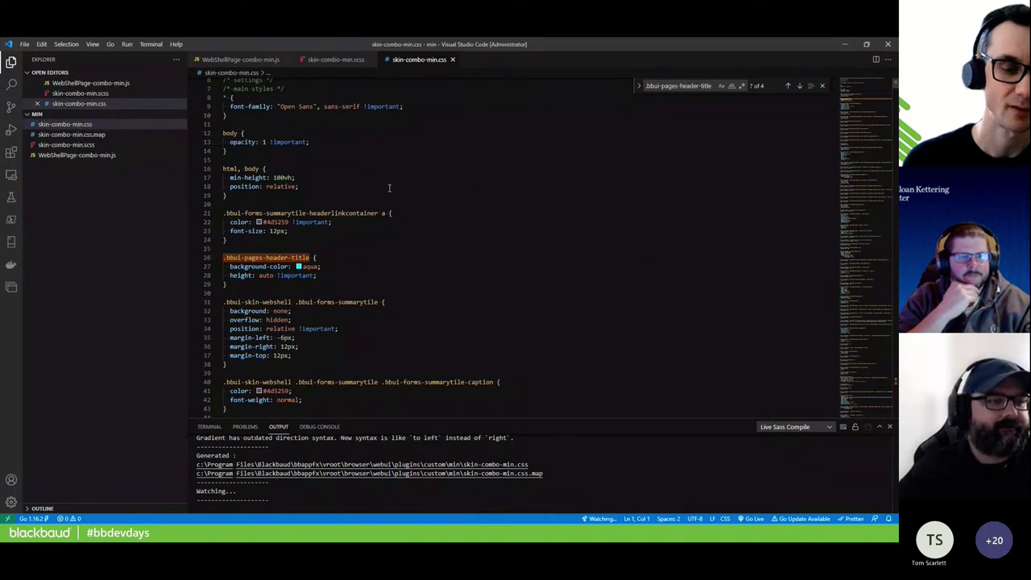
scroll(388, 188, down, 3)
scroll(390, 188, up, 3)
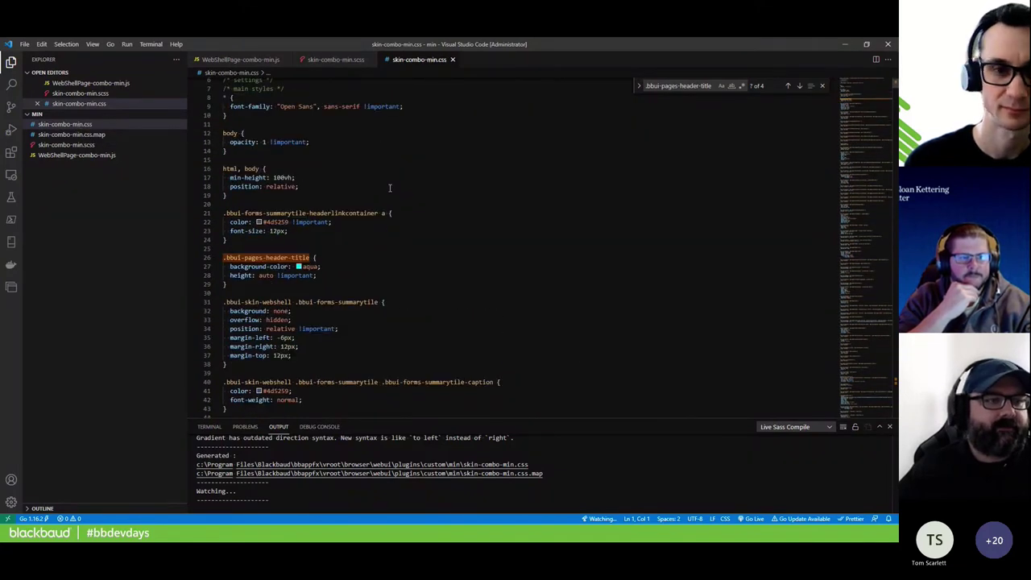
scroll(349, 114, up, 2)
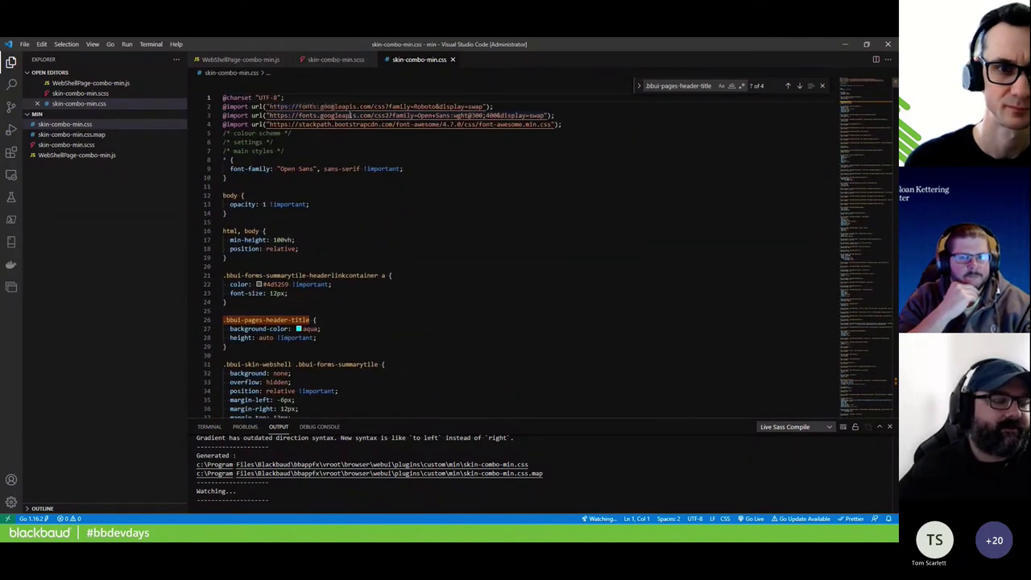
click(326, 59)
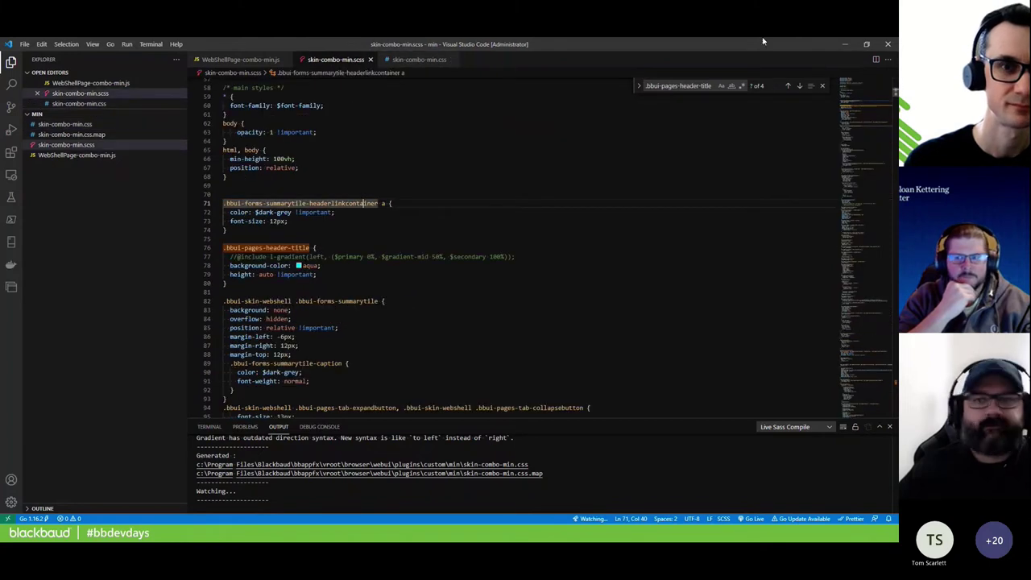
click(844, 45)
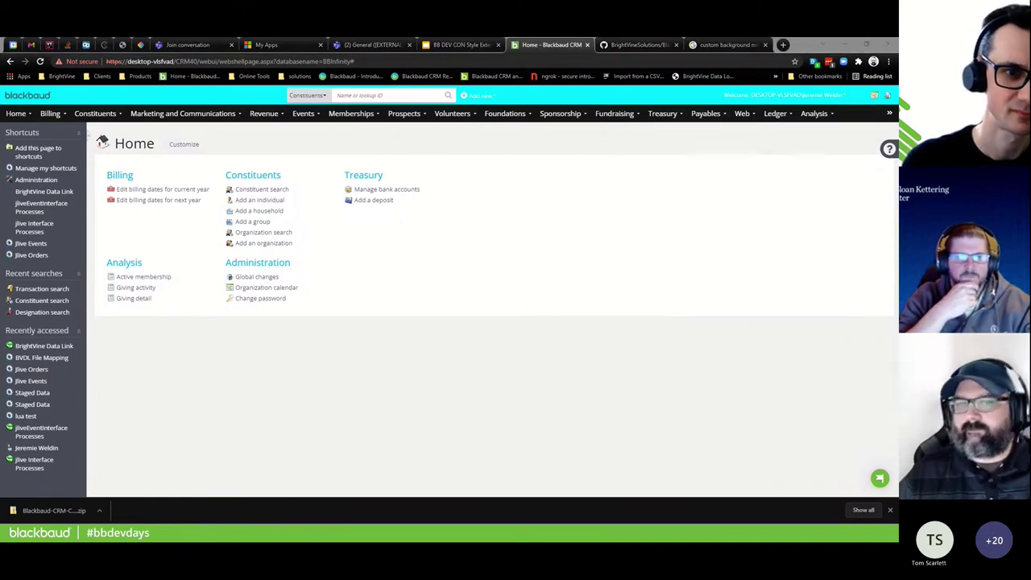
Switch to PowerPoint to present the Deployment Steps (Continued) slide full screen
key(alt+Tab)
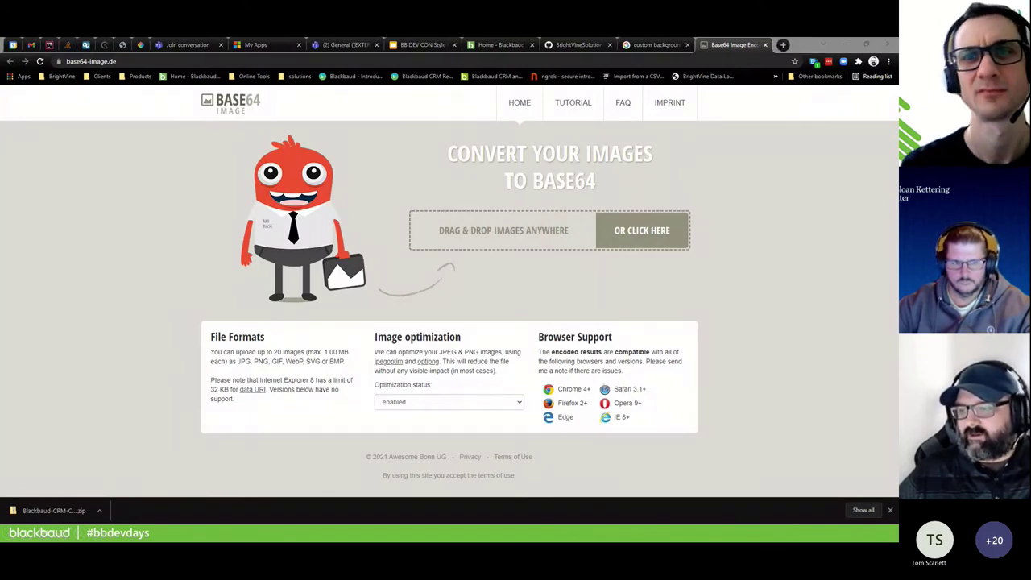
Drag blackbaud-logo.png from the Downloads folder onto base64-image.de to encode it (5.50 KB)
key(super+Down)
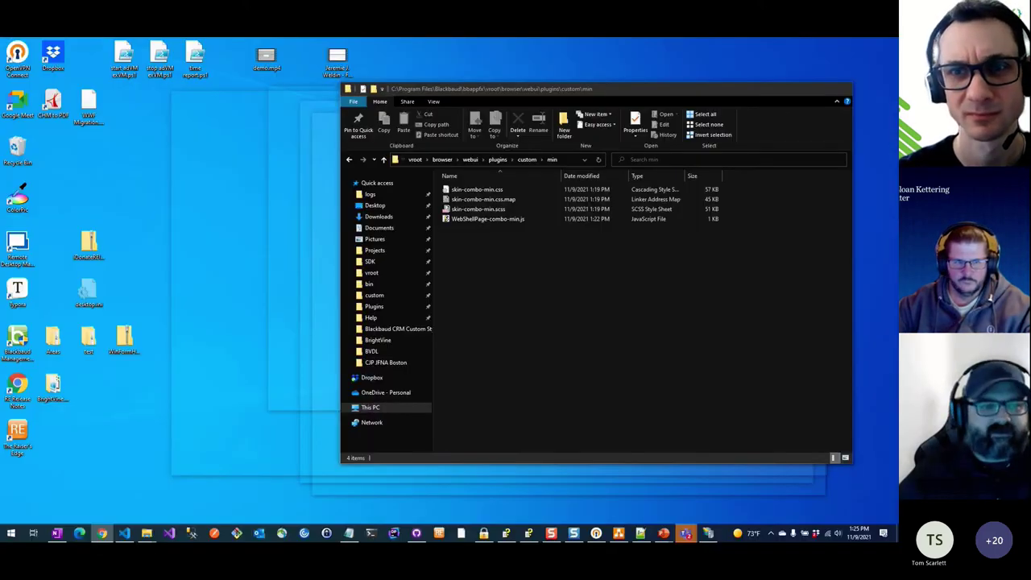
click(147, 533)
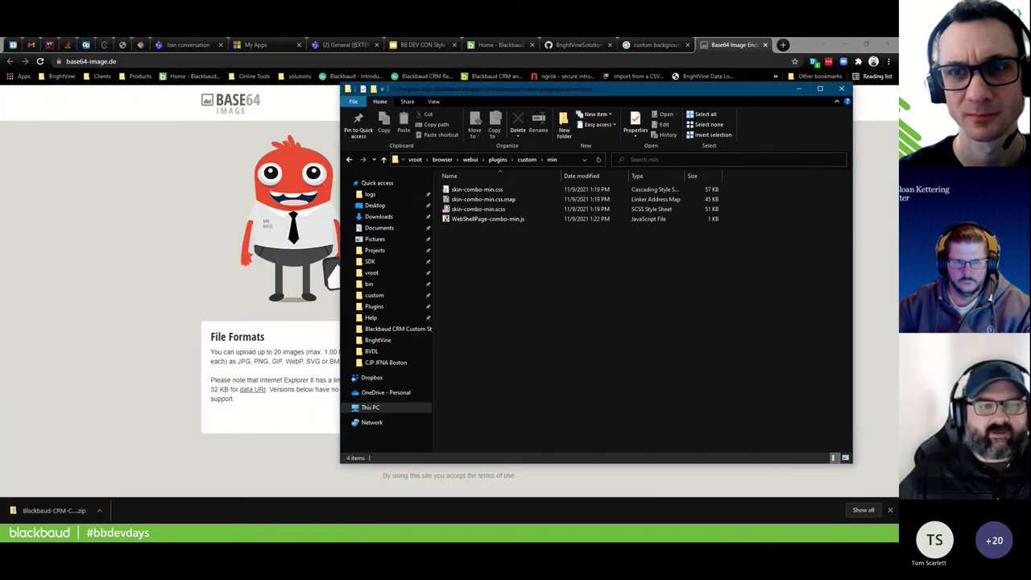
click(379, 217)
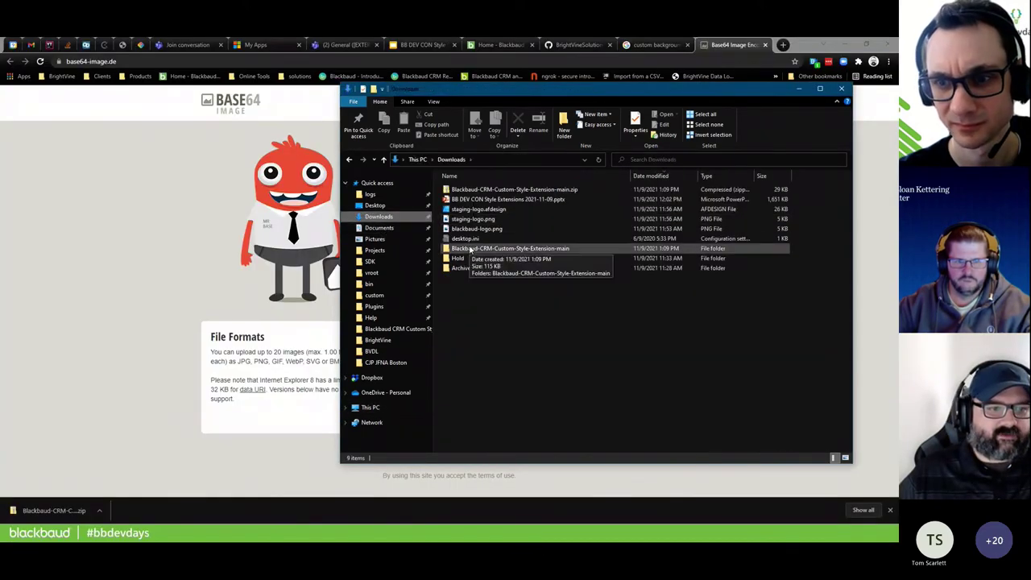
click(467, 230)
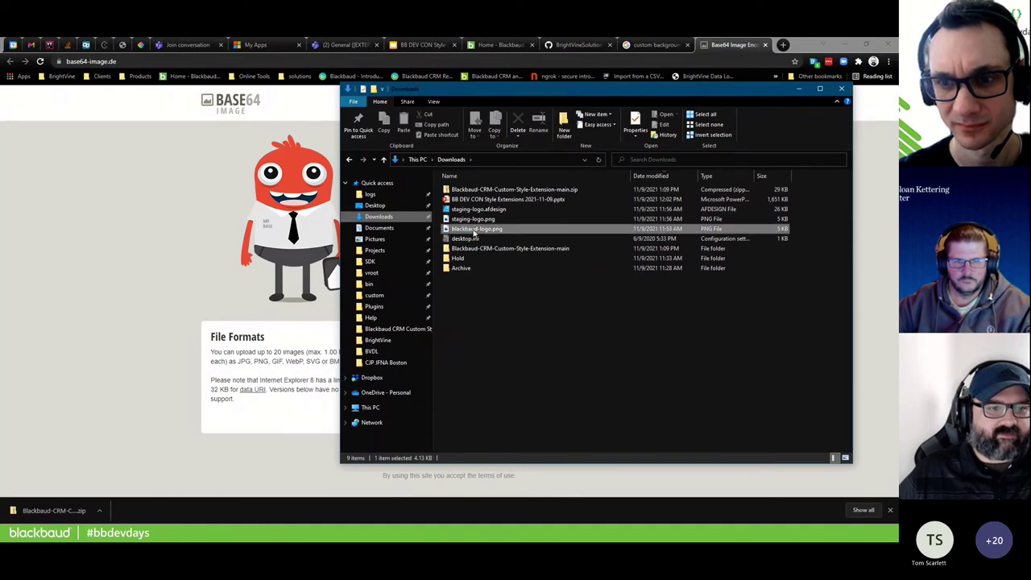
drag(562, 96, 514, 232)
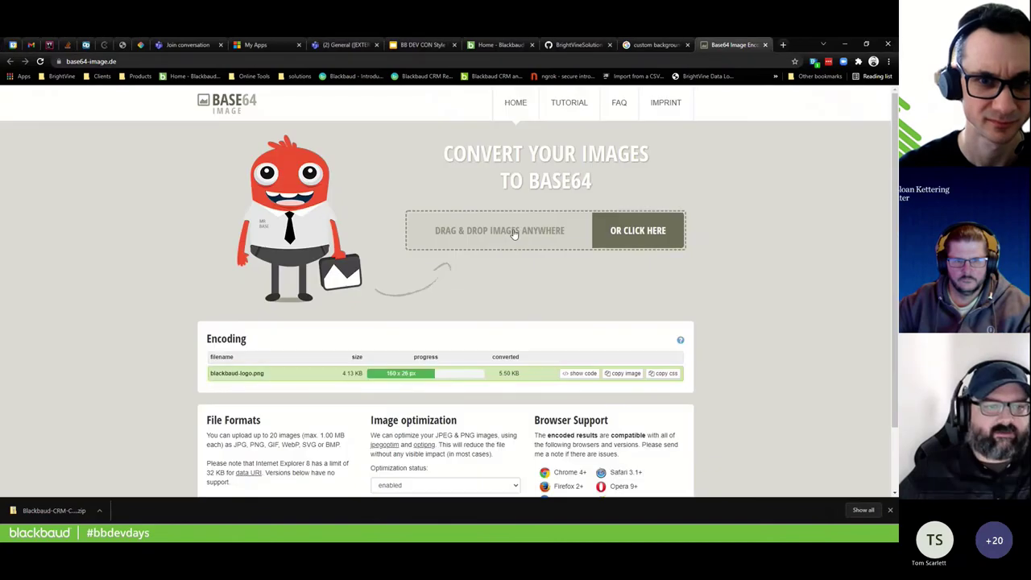
Show the generated code for blackbaud-logo.png, toggle the preview background and select the img data URI
click(589, 375)
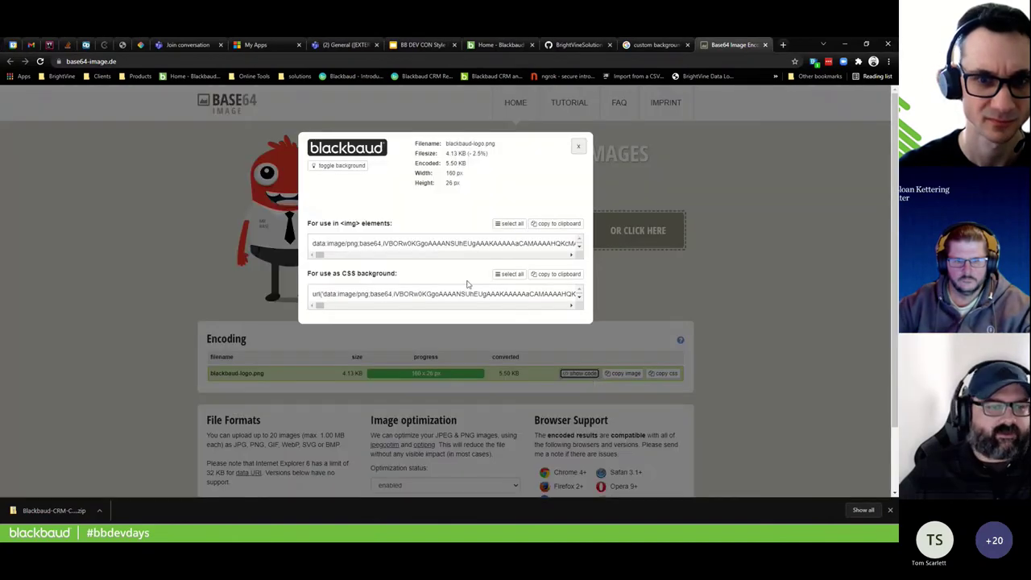
click(334, 166)
click(333, 166)
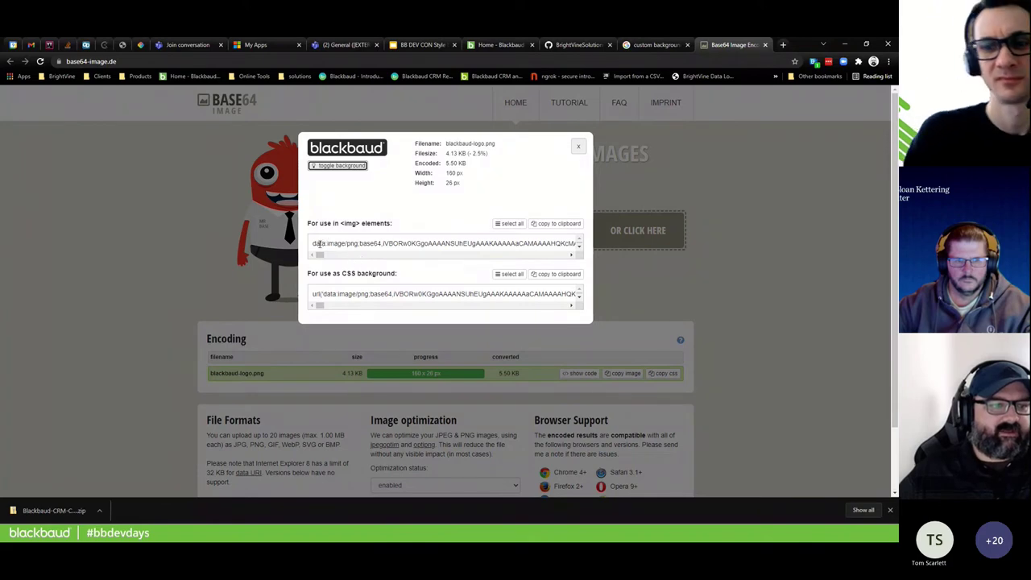
drag(313, 247, 358, 231)
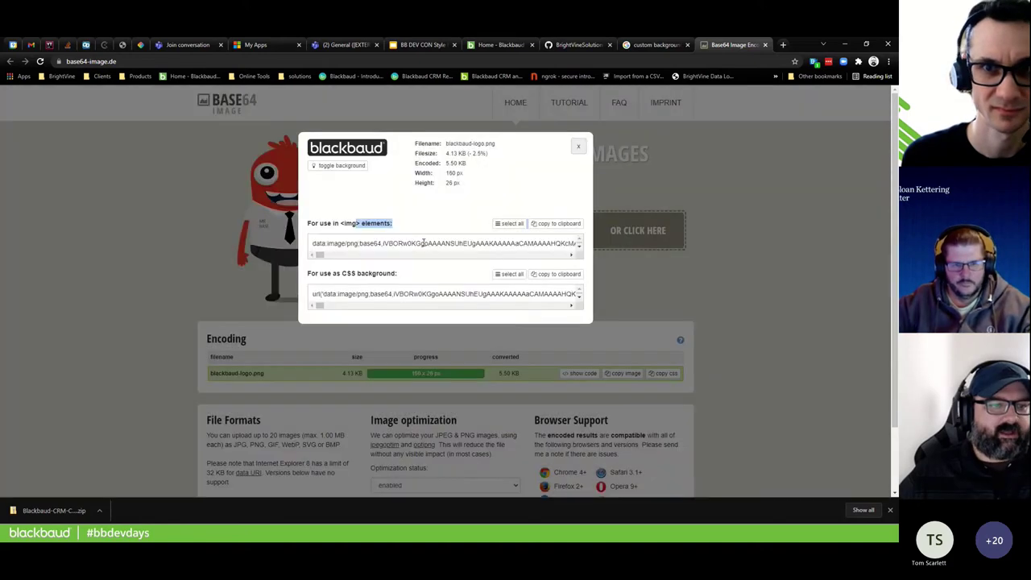
click(395, 242)
drag(396, 242, 588, 242)
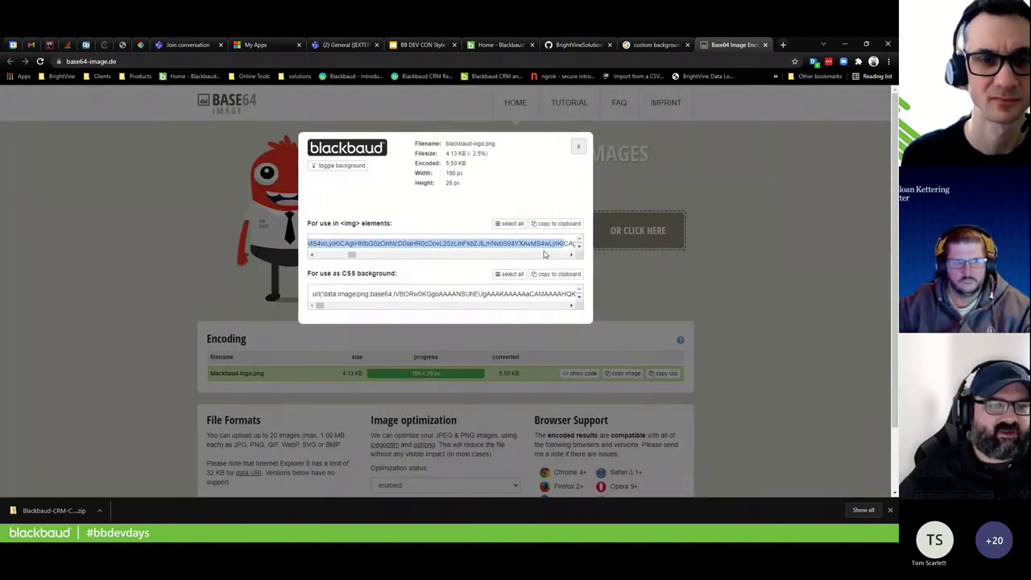
drag(352, 254, 320, 255)
click(314, 244)
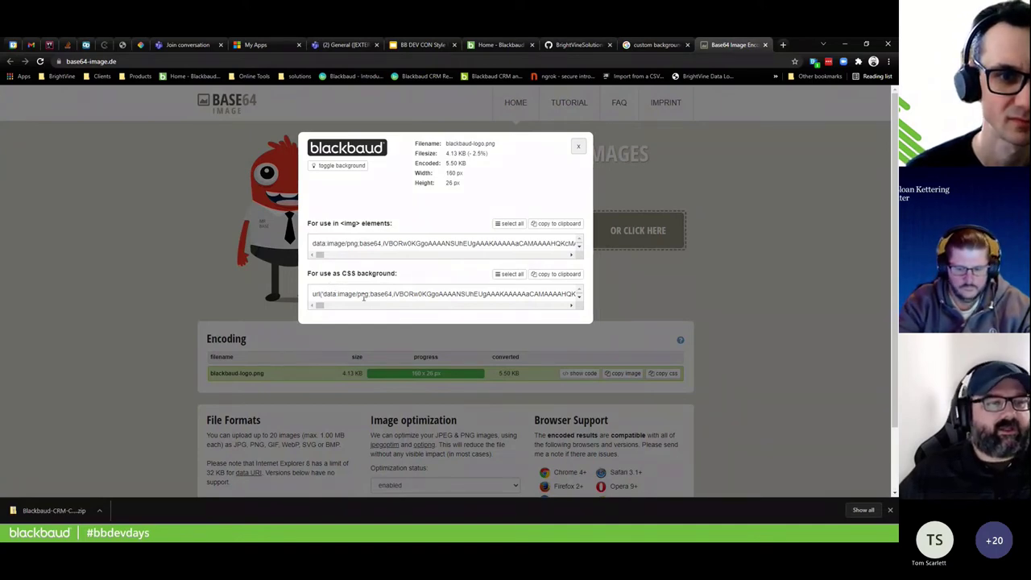
Select the full CSS background base64 code, then close the code view
double_click(317, 294)
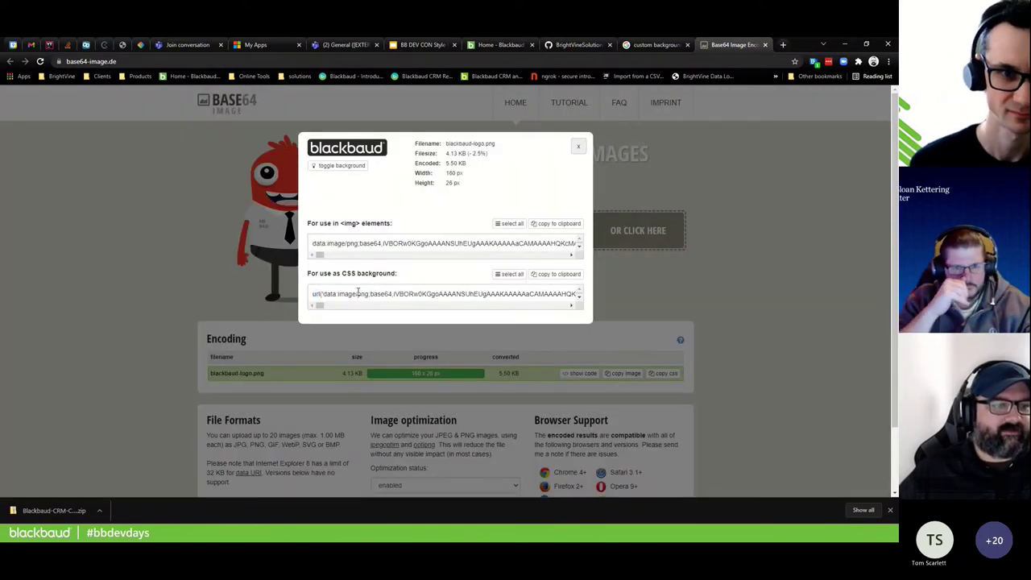
triple_click(357, 293)
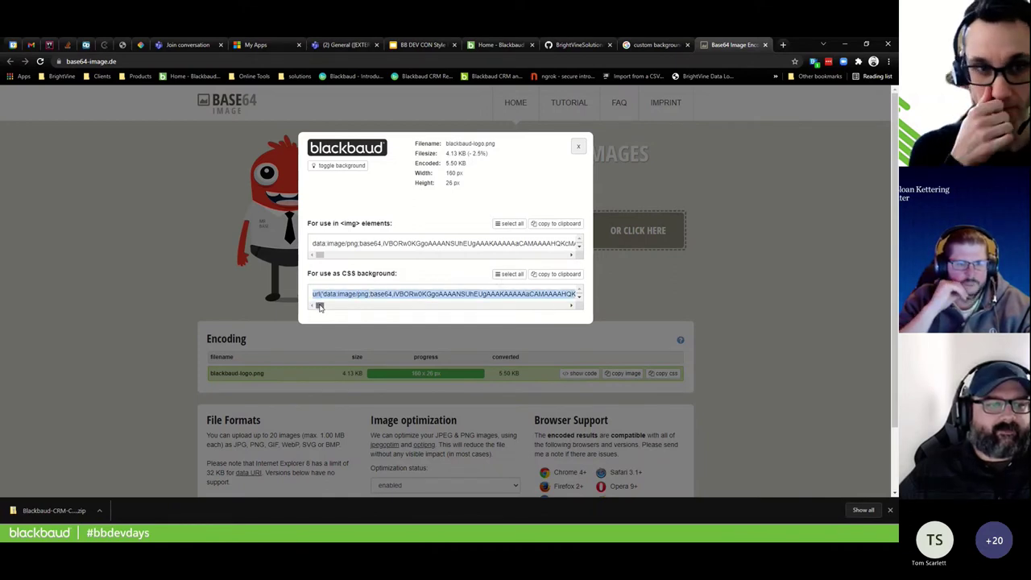
drag(320, 306, 570, 306)
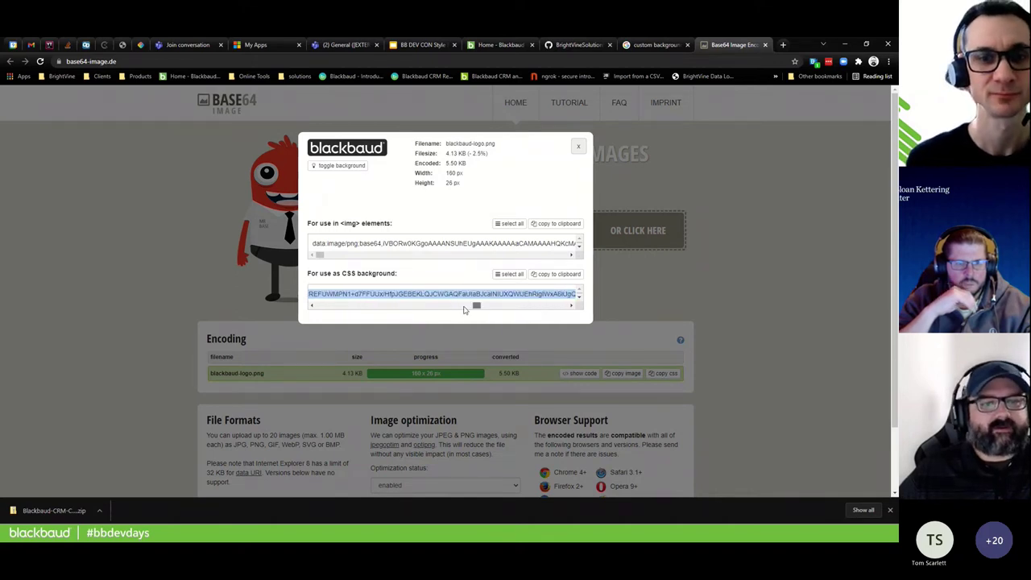
drag(464, 309, 315, 302)
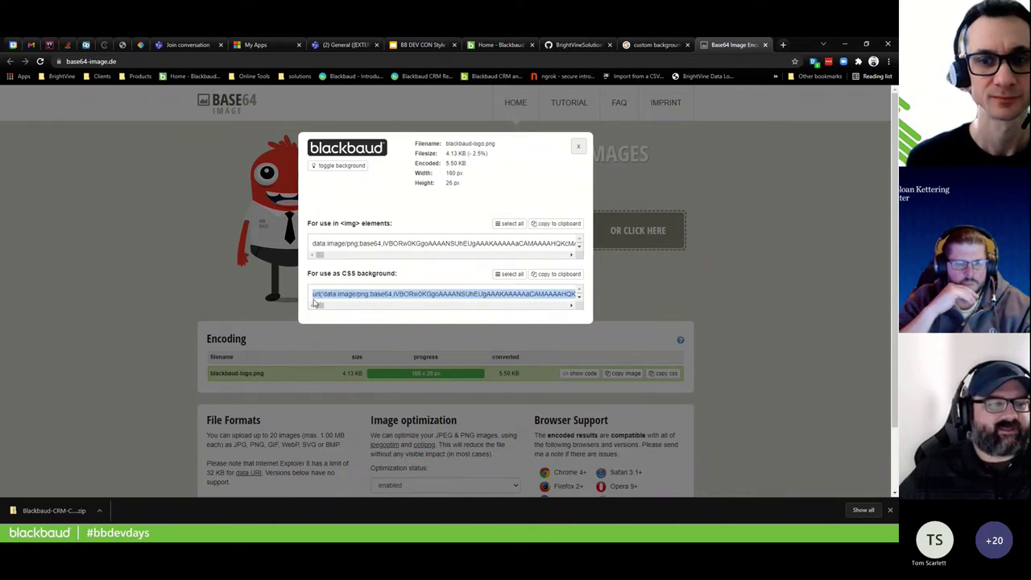
click(579, 149)
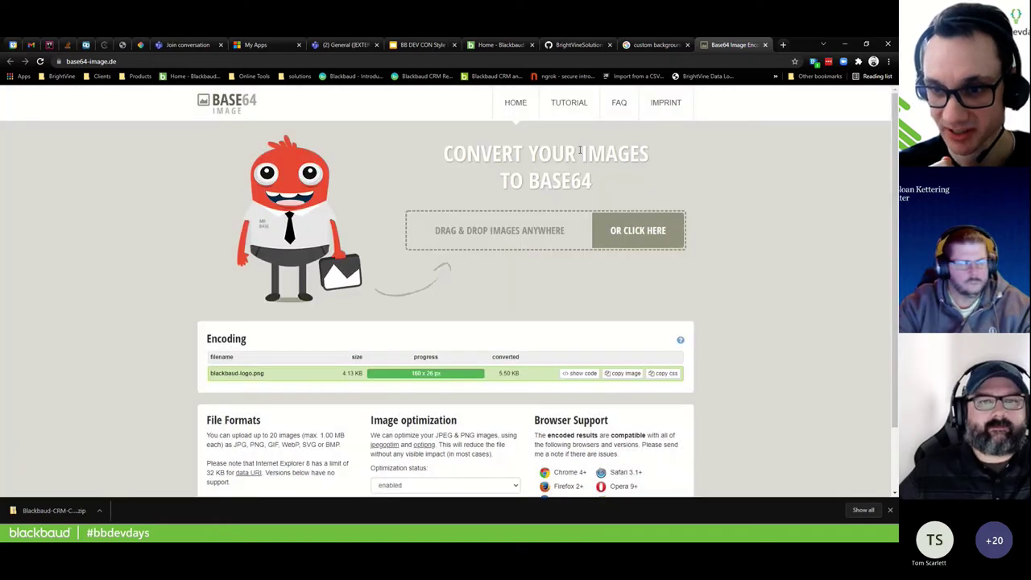
Return to the Blackbaud CRM Home page and bring up its right-click page menu
click(490, 45)
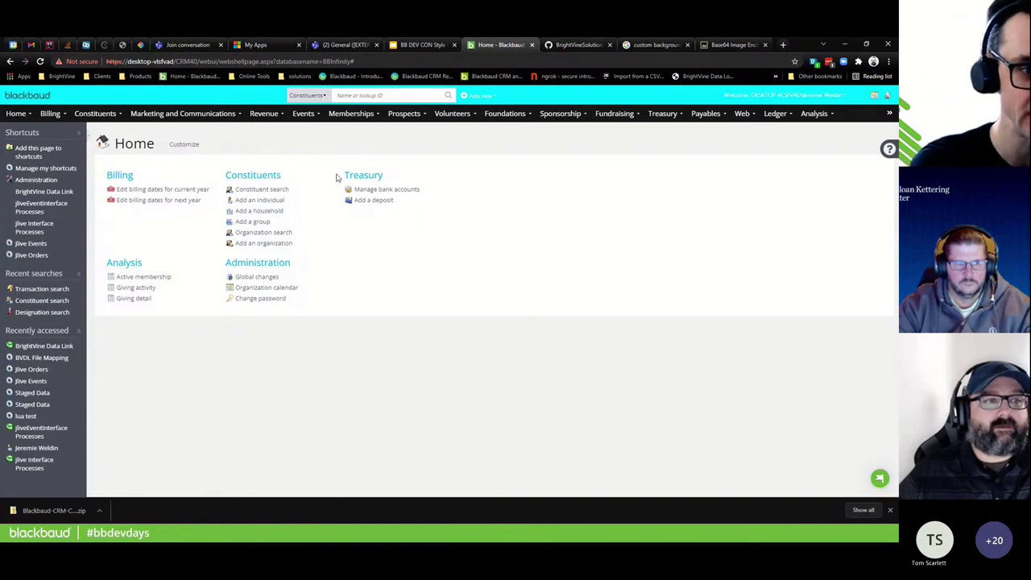
right_click(349, 279)
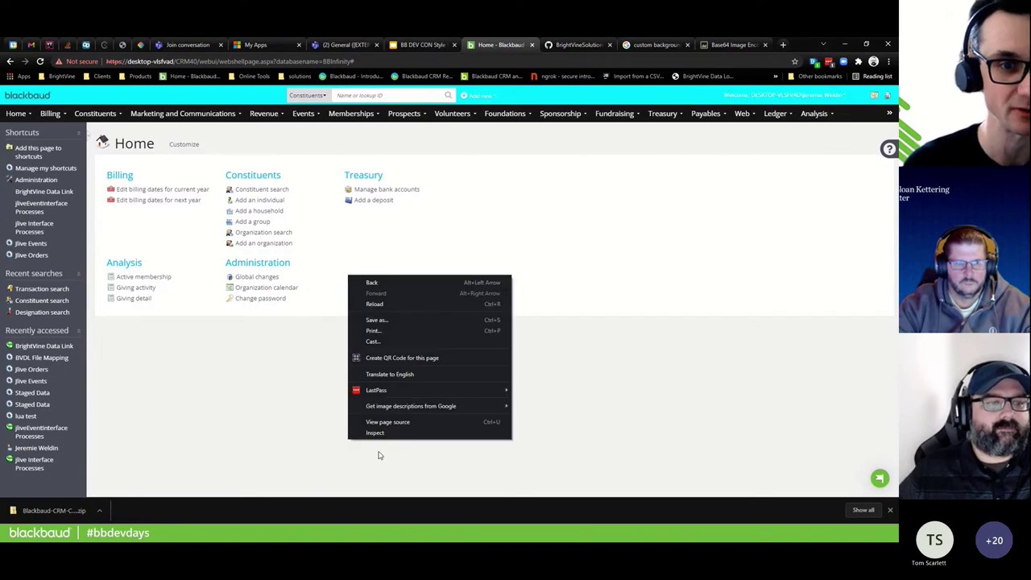
click(398, 254)
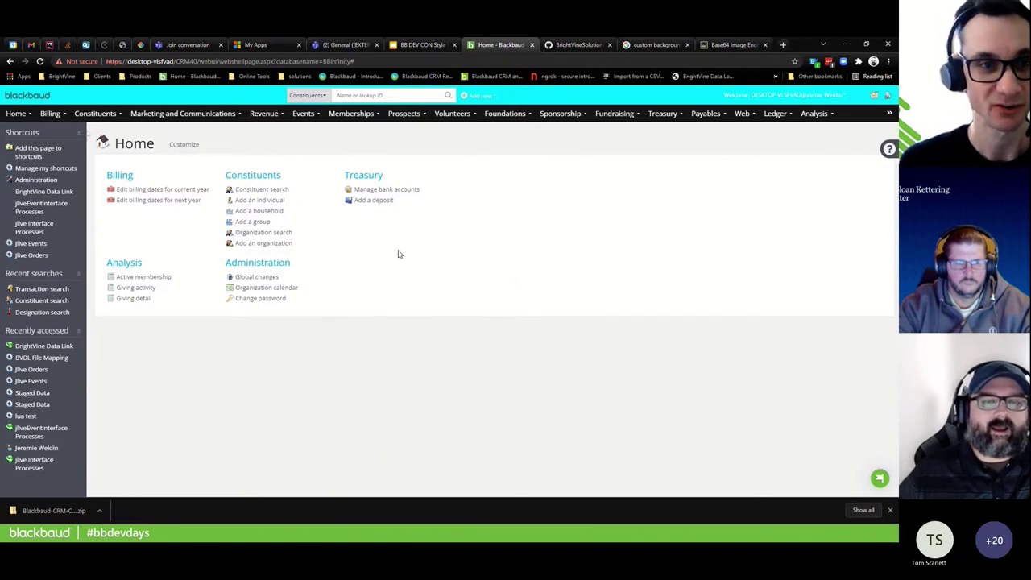
right_click(350, 298)
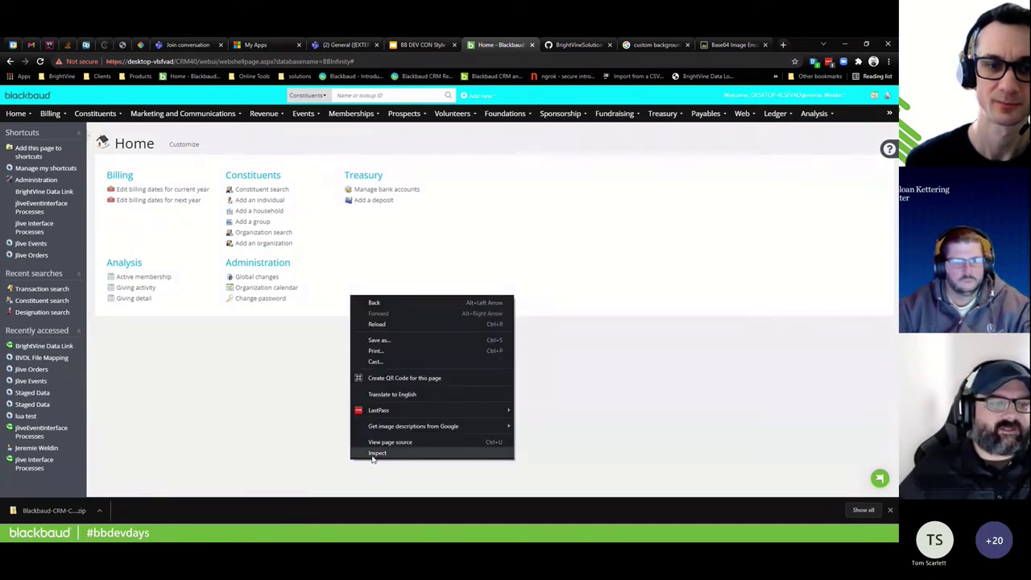
right_click(307, 178)
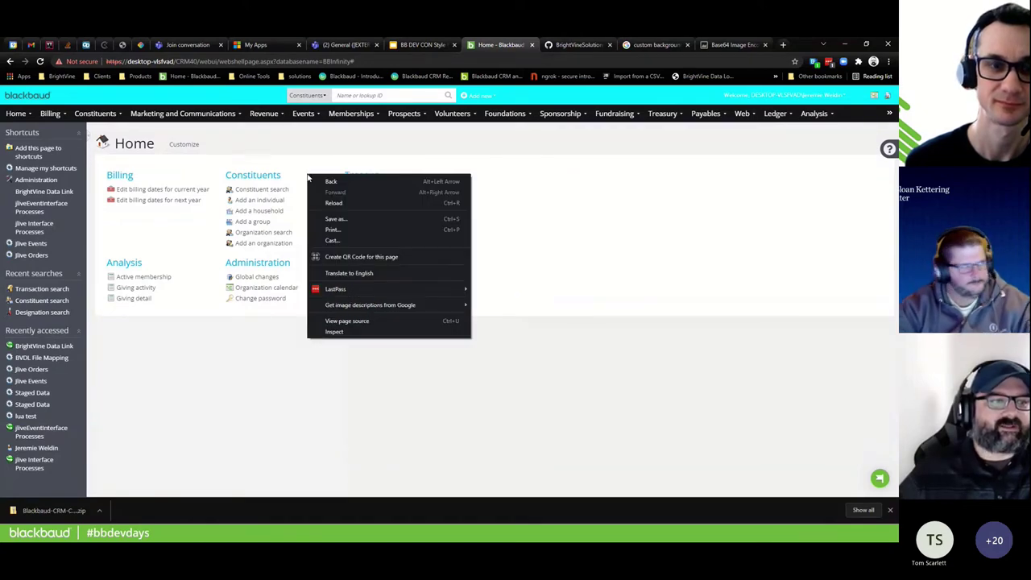
Inspect the Home page and step through the taskbuttoncontainer, Billing and Constituents action-group nodes
click(335, 333)
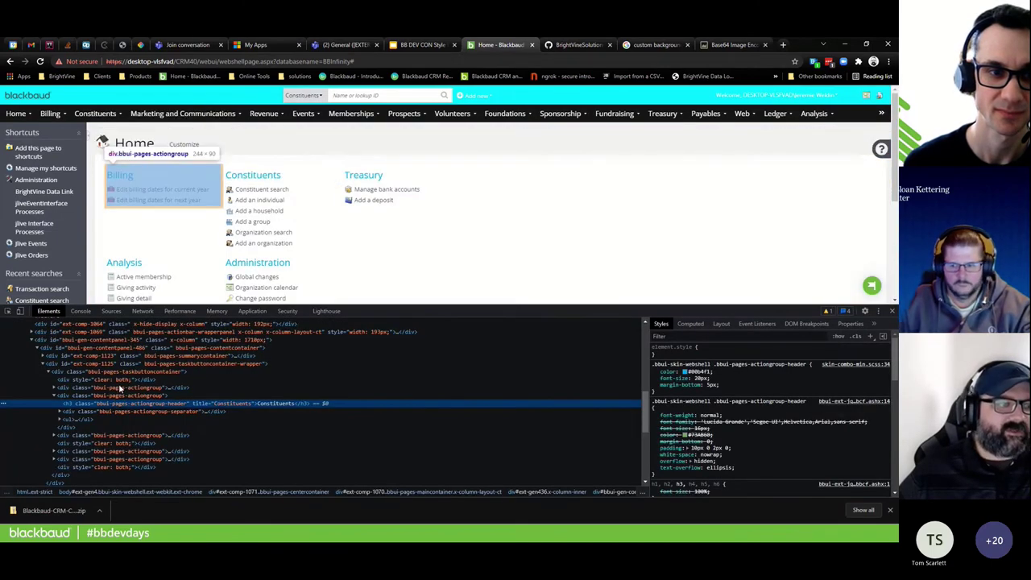
click(118, 373)
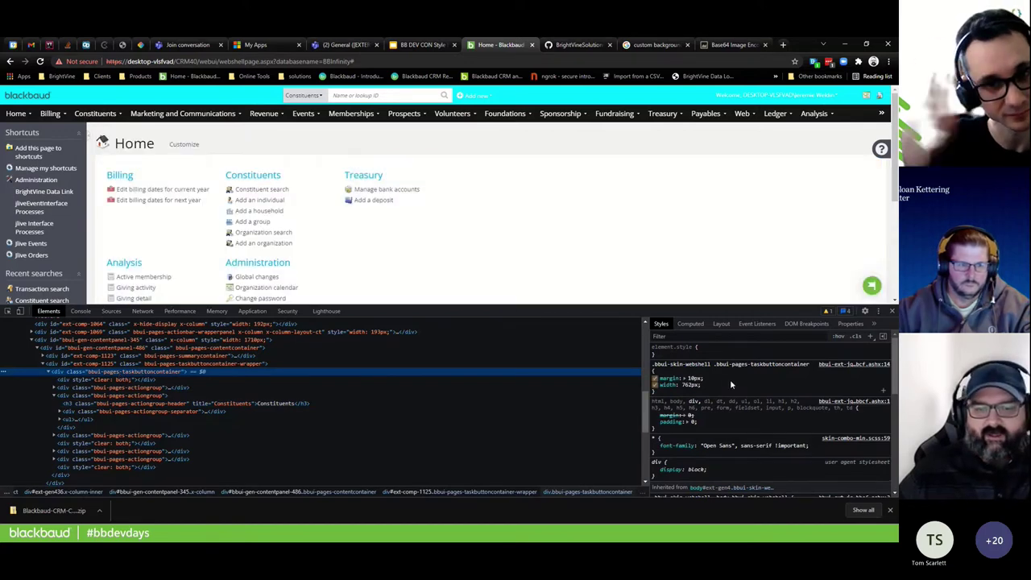
scroll(730, 380, down, 3)
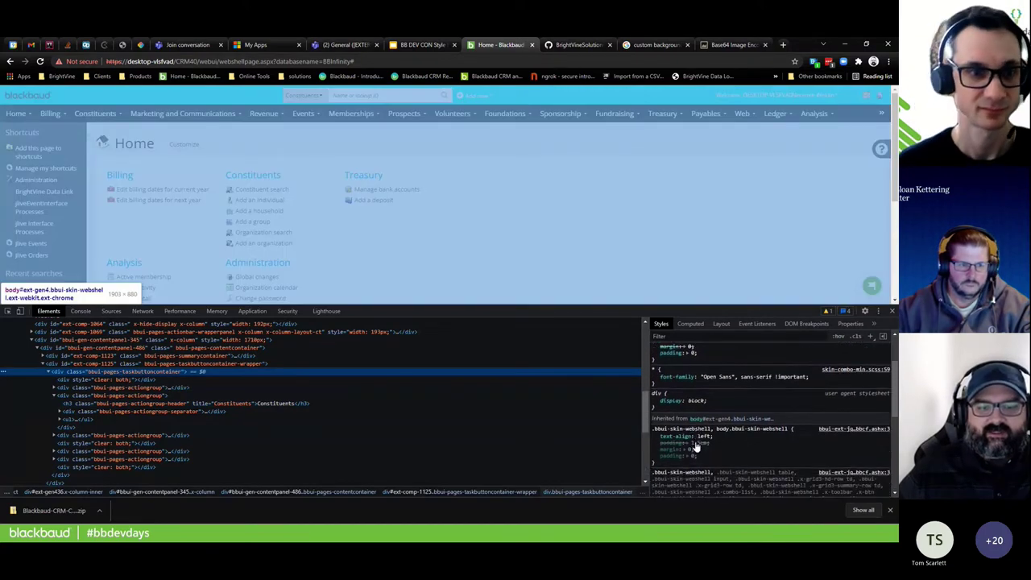
scroll(696, 448, down, 3)
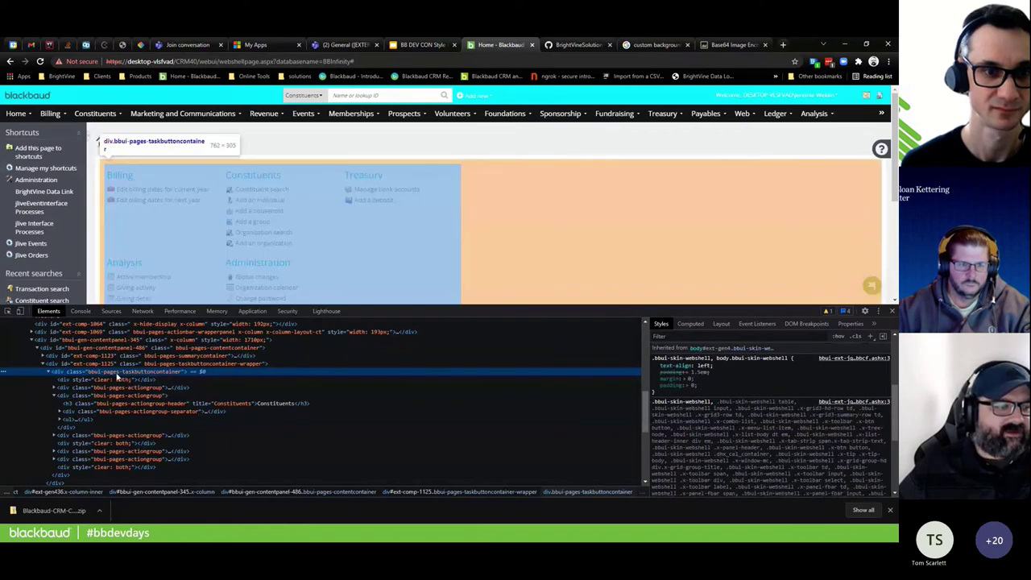
click(113, 389)
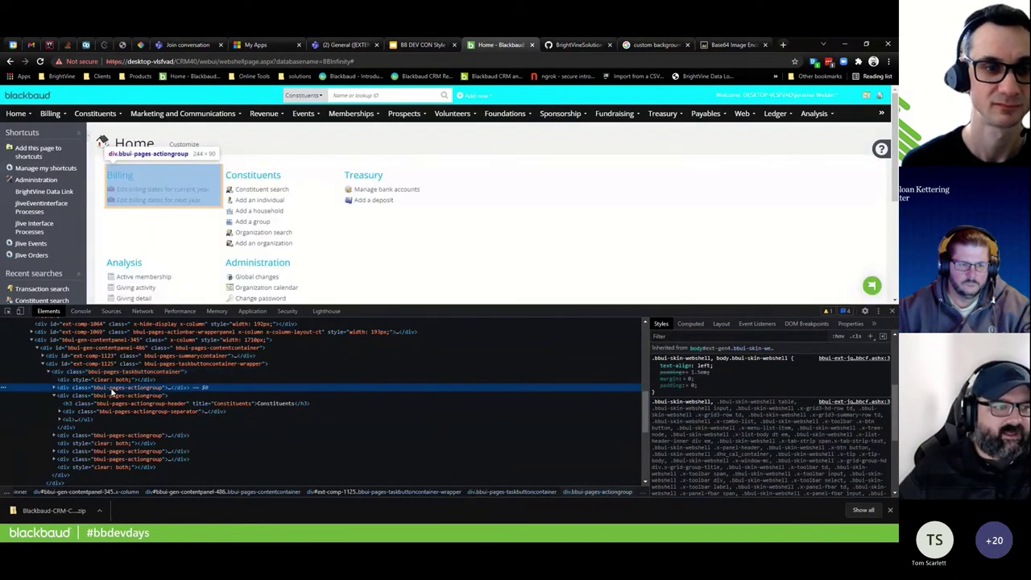
click(115, 397)
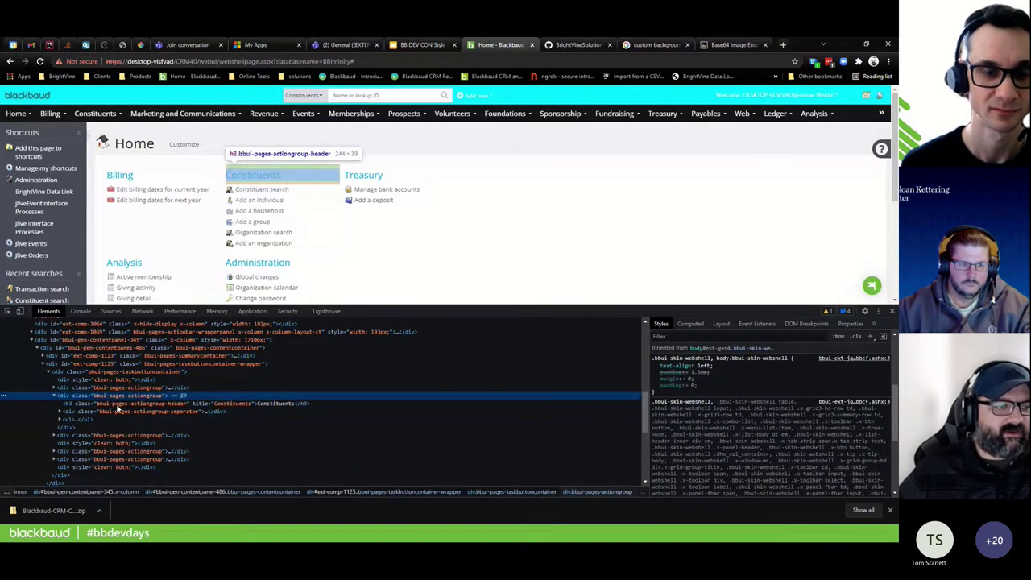
click(117, 403)
click(138, 411)
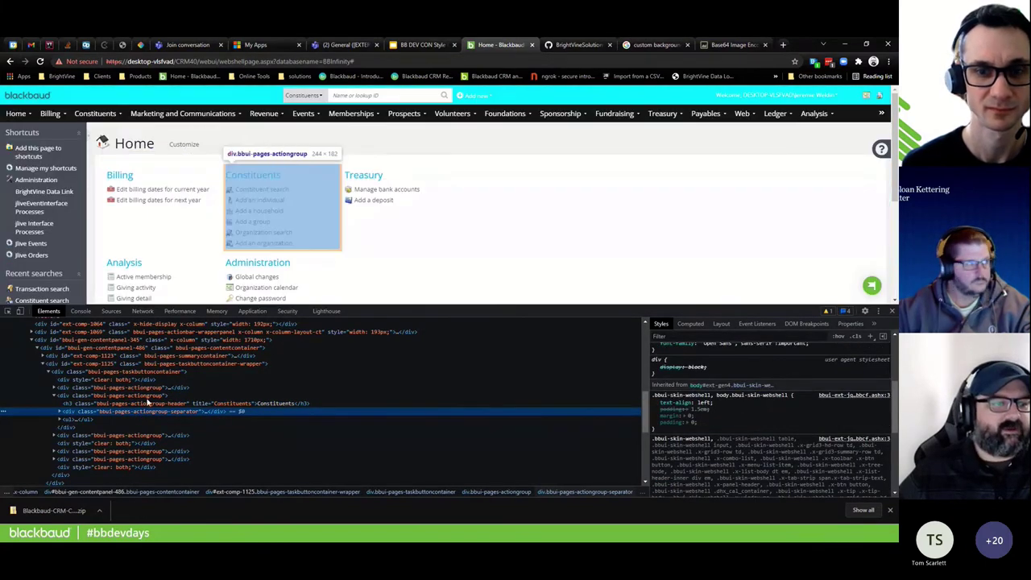
click(149, 403)
click(150, 395)
click(150, 389)
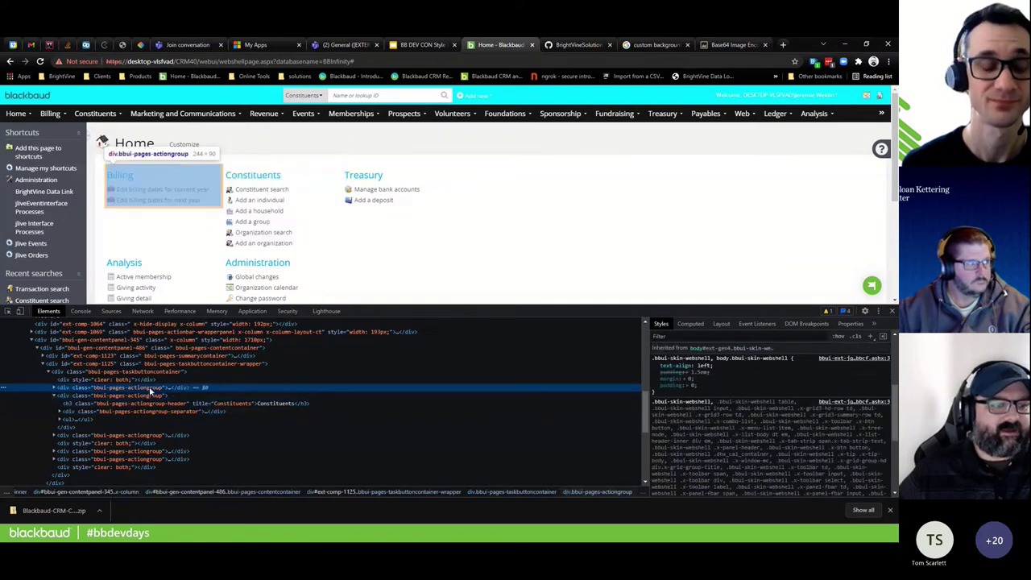
Recheck the spacer, container and group-header nodes, then bring up skin-combo-min.scss in VS Code
click(124, 380)
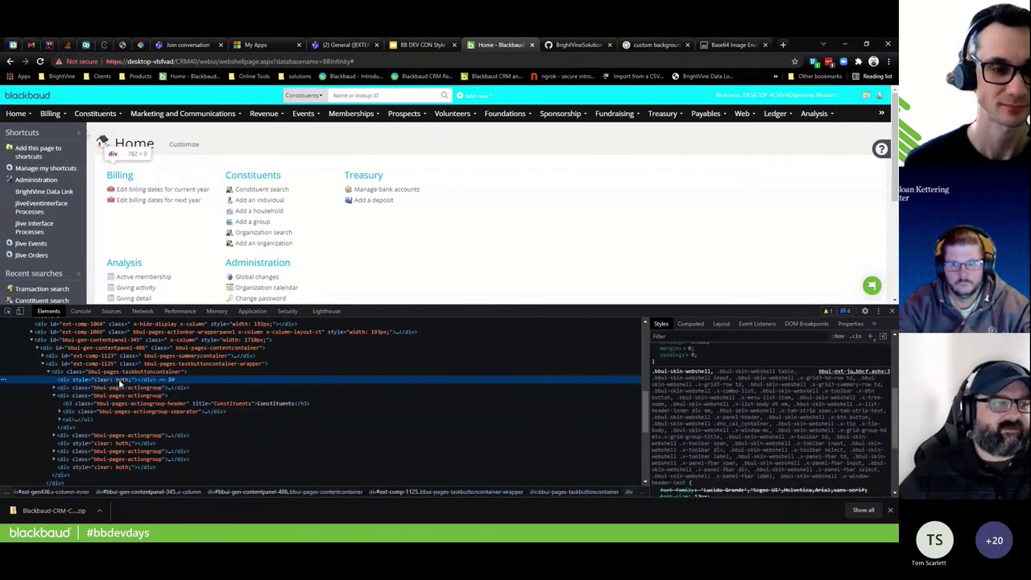
click(125, 373)
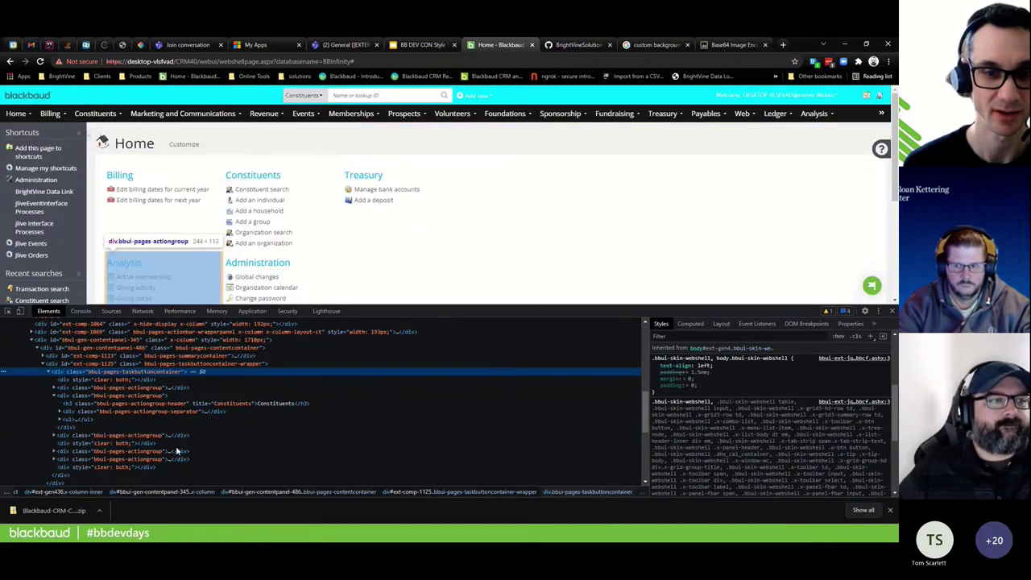
click(155, 413)
click(156, 403)
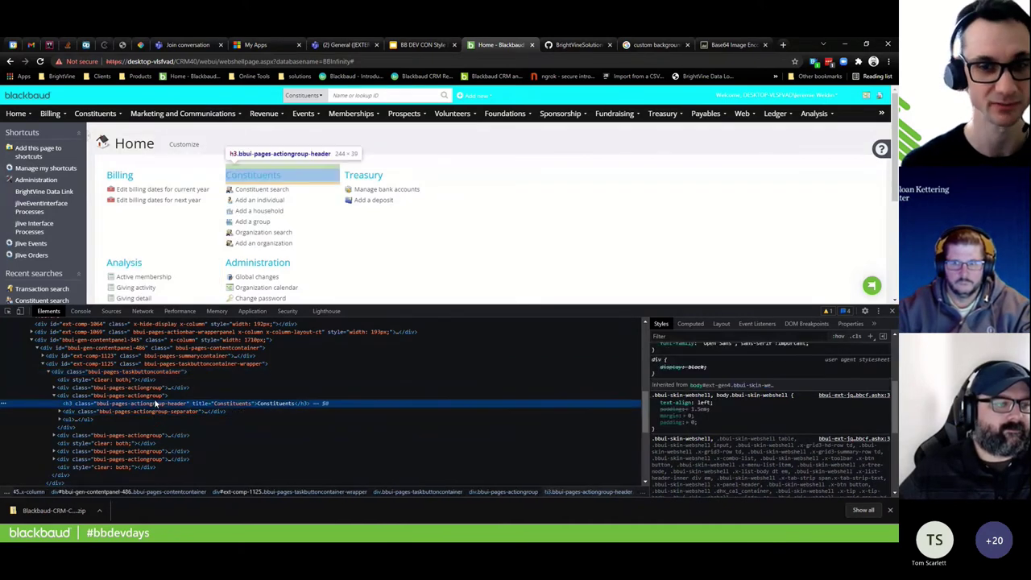
click(154, 396)
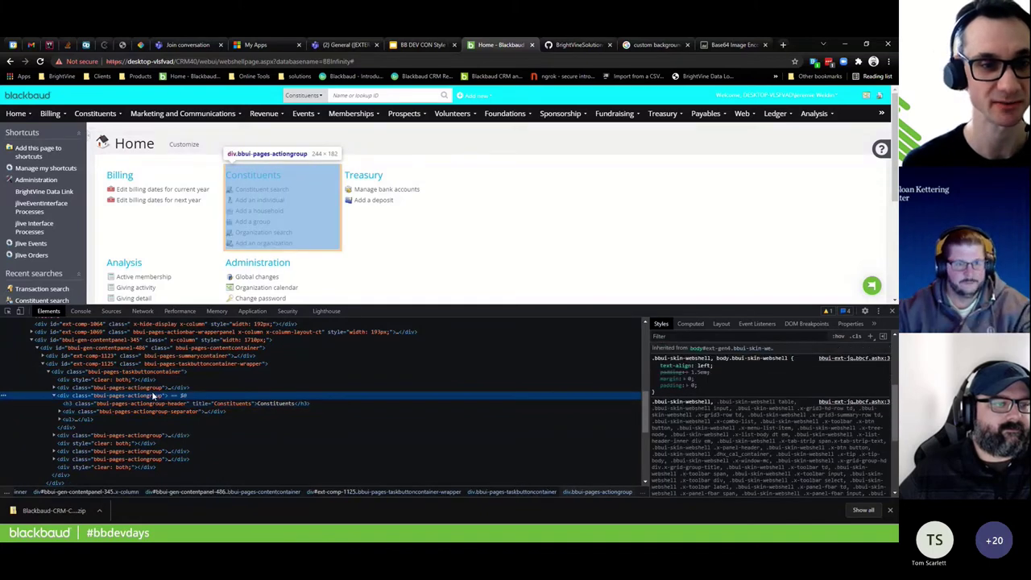
click(153, 388)
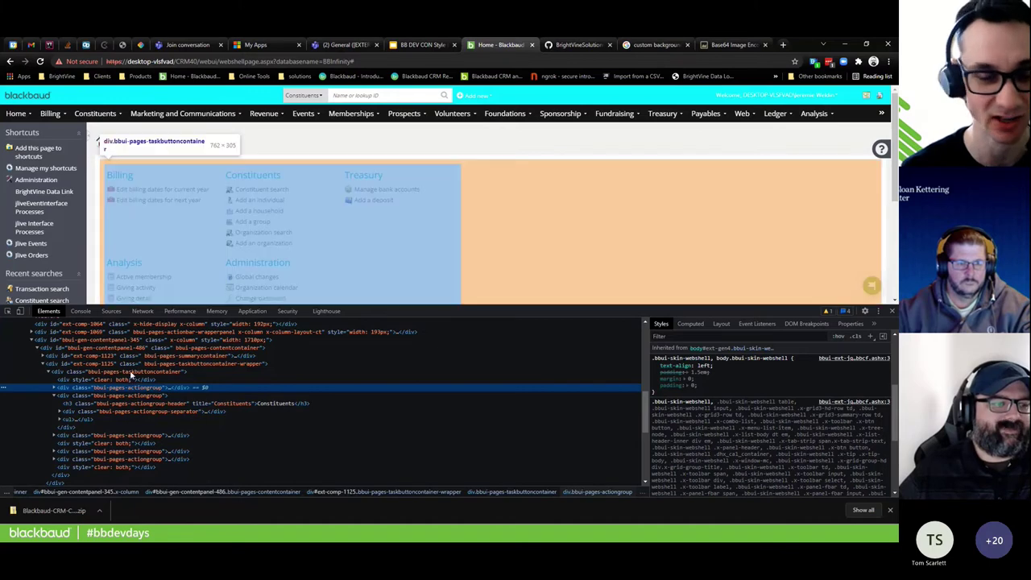
click(130, 373)
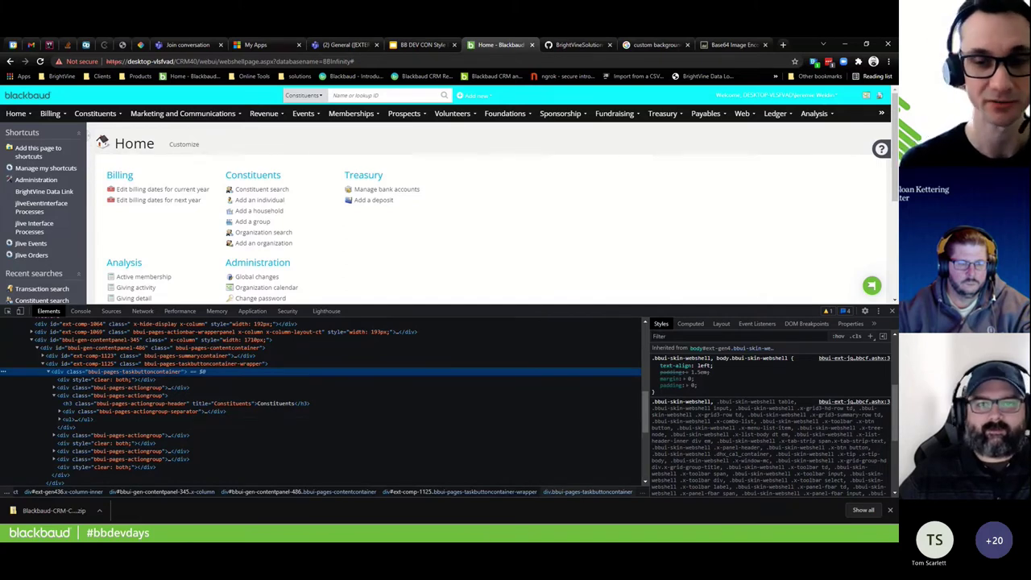
key(alt+Tab)
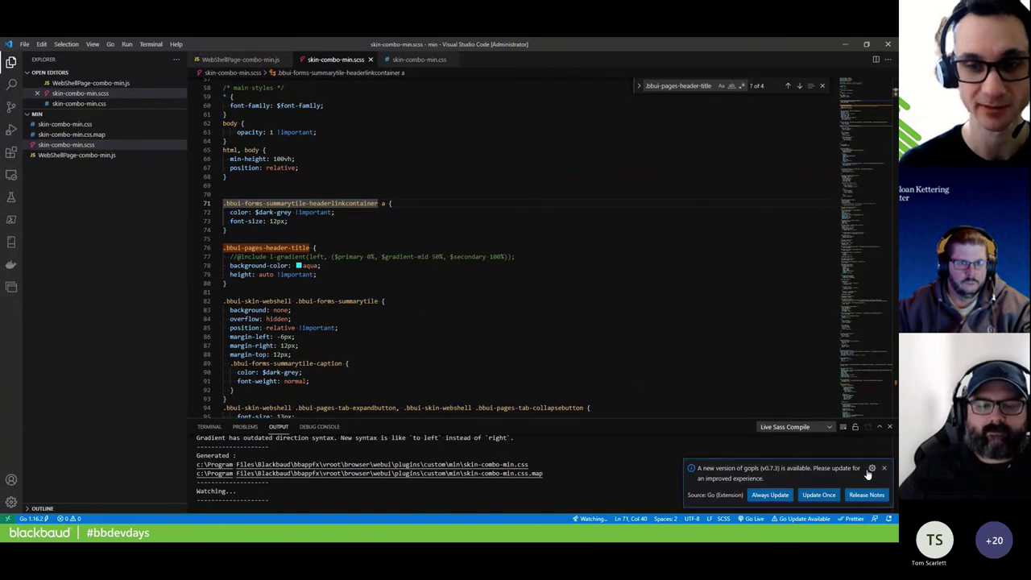
click(884, 468)
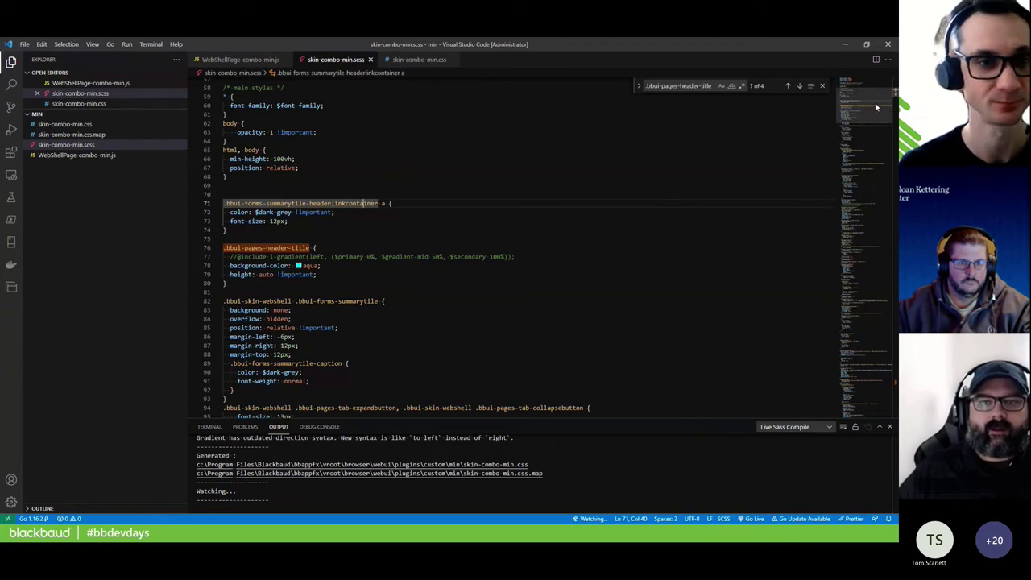
drag(876, 107, 849, 381)
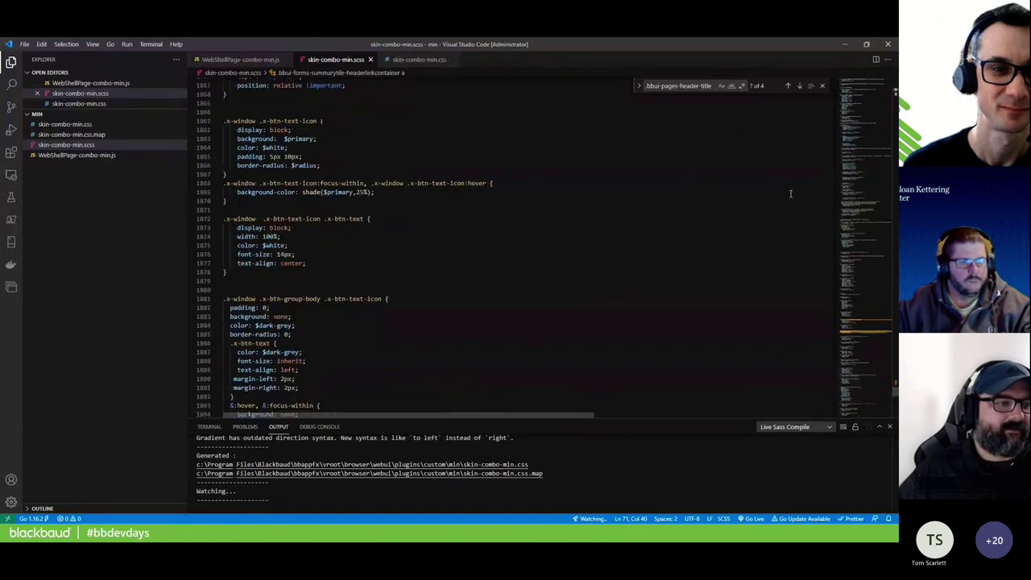
scroll(790, 193, up, 3)
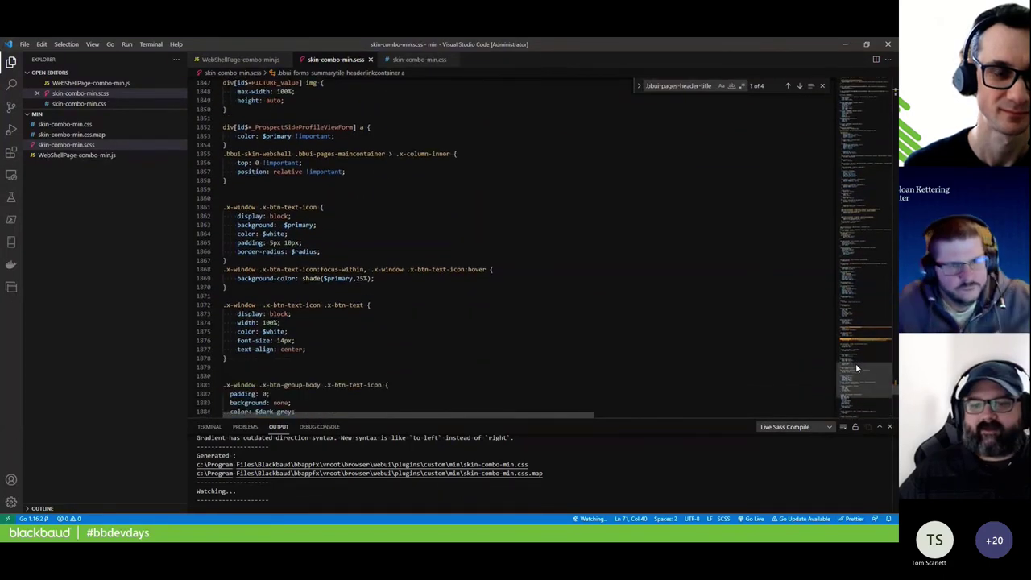
drag(856, 362, 856, 79)
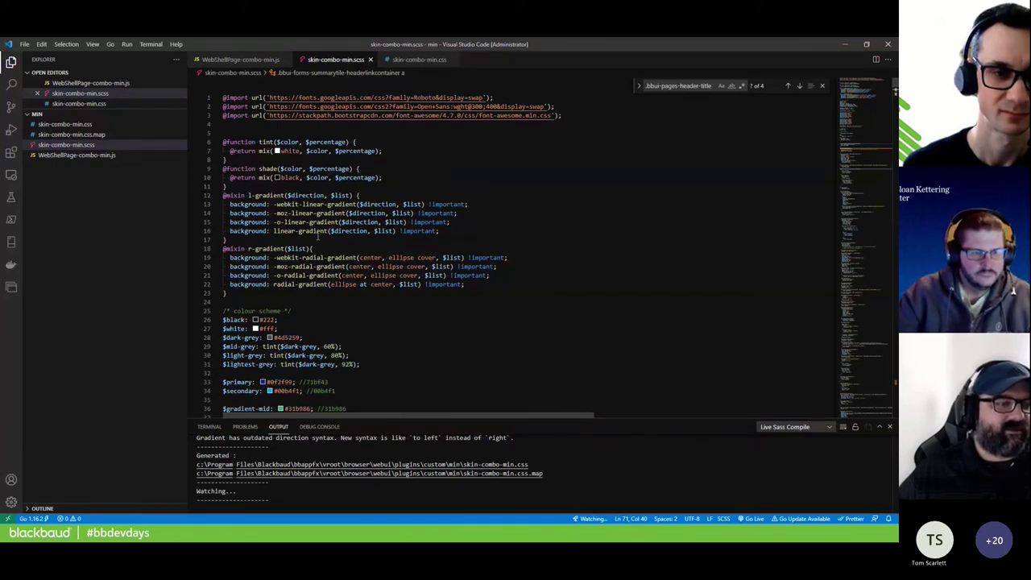
scroll(318, 236, down, 3)
scroll(255, 242, down, 2)
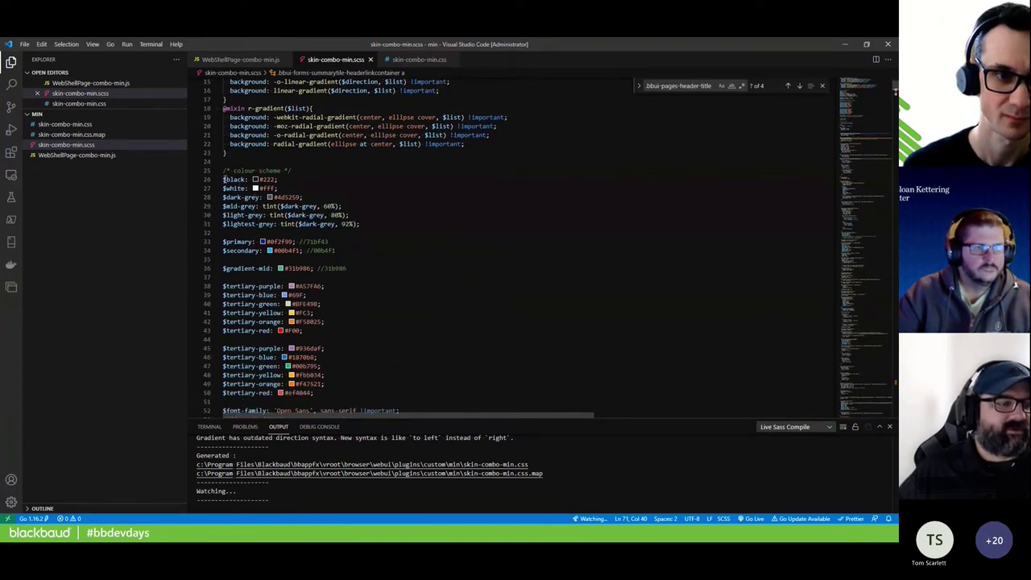
scroll(290, 194, down, 2)
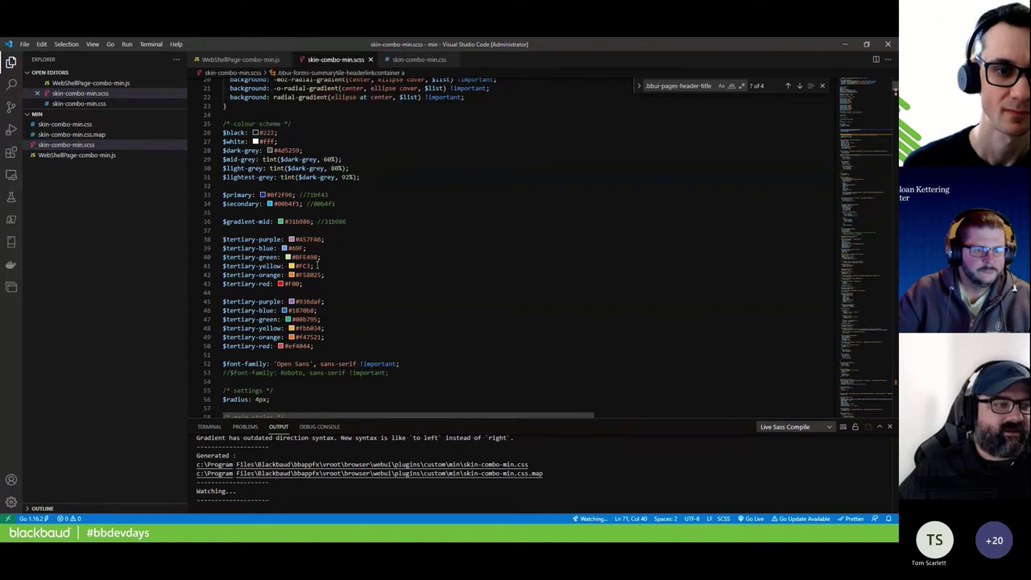
mouse_move(266, 132)
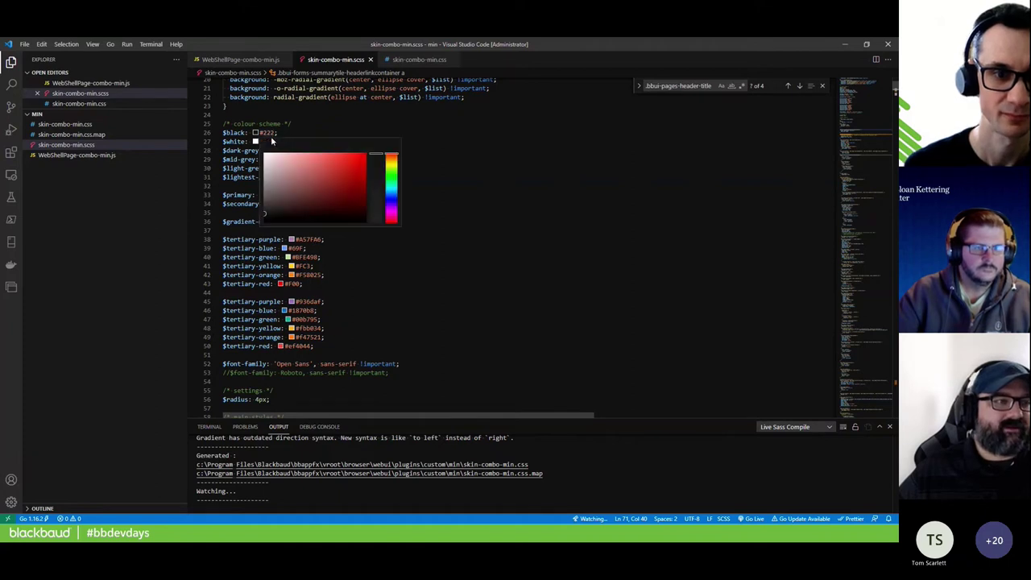
scroll(304, 328, down, 2)
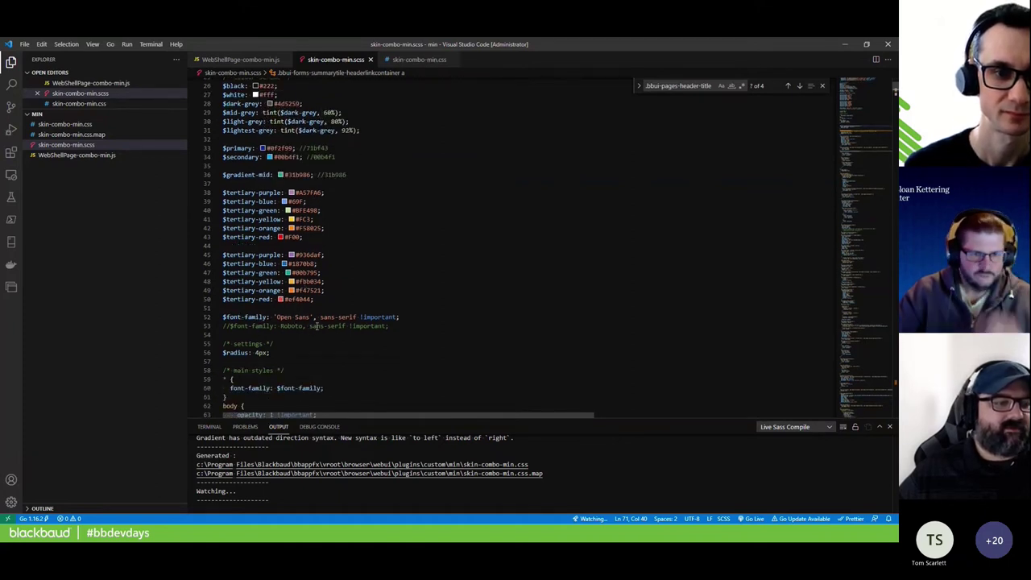
double_click(284, 316)
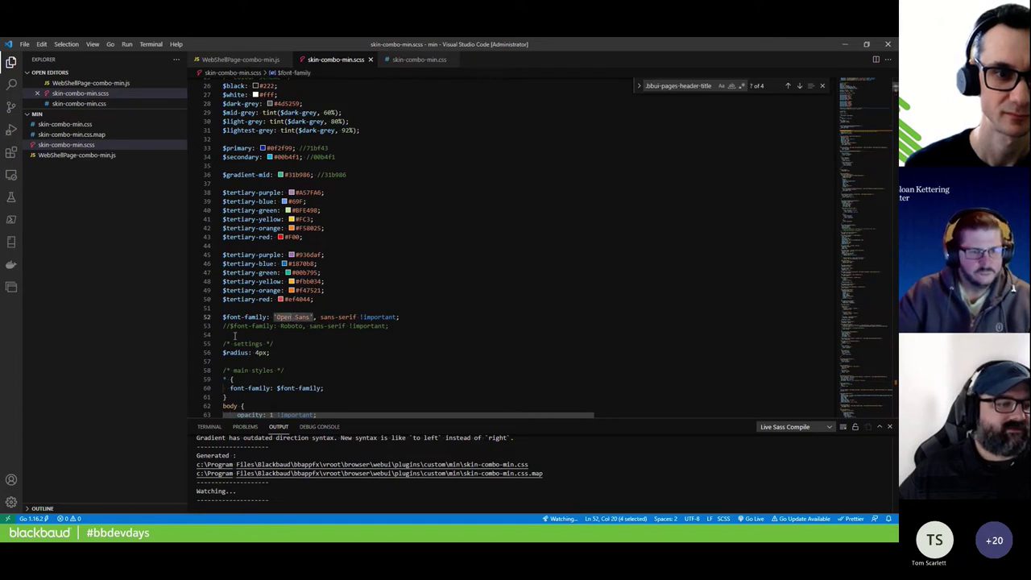
scroll(235, 335, up, 8)
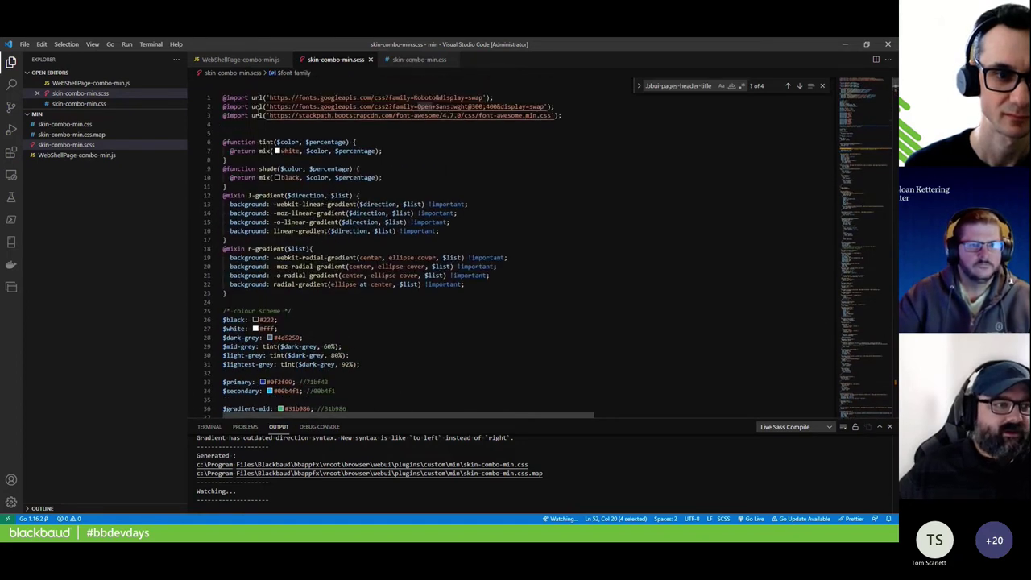
scroll(347, 310, down, 10)
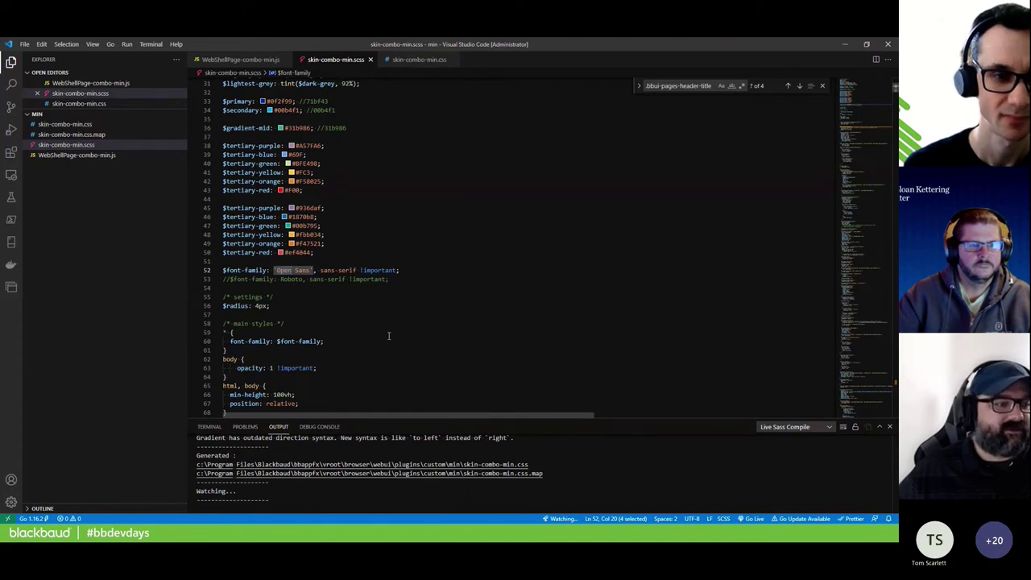
scroll(388, 336, down, 2)
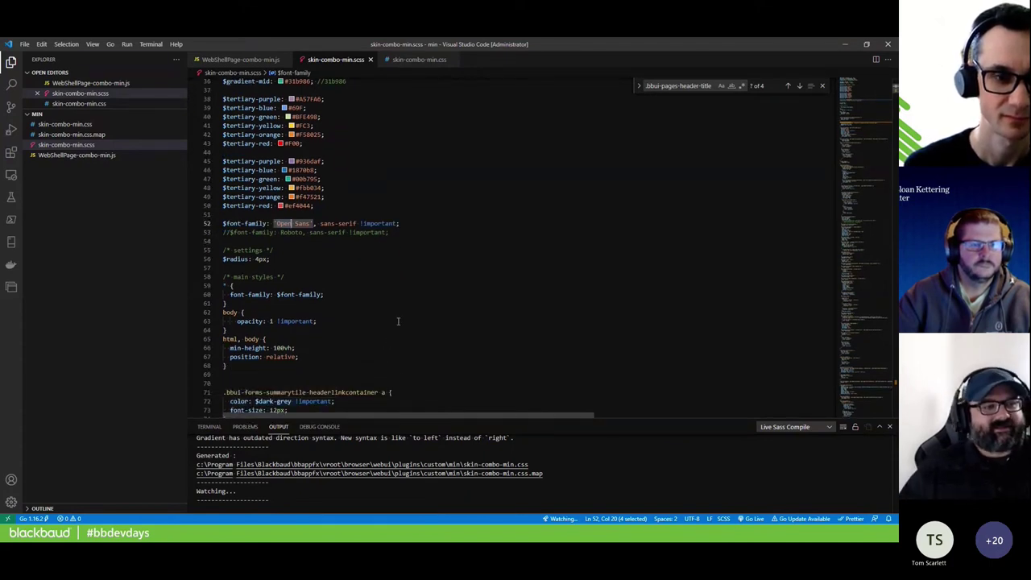
scroll(394, 307, up, 3)
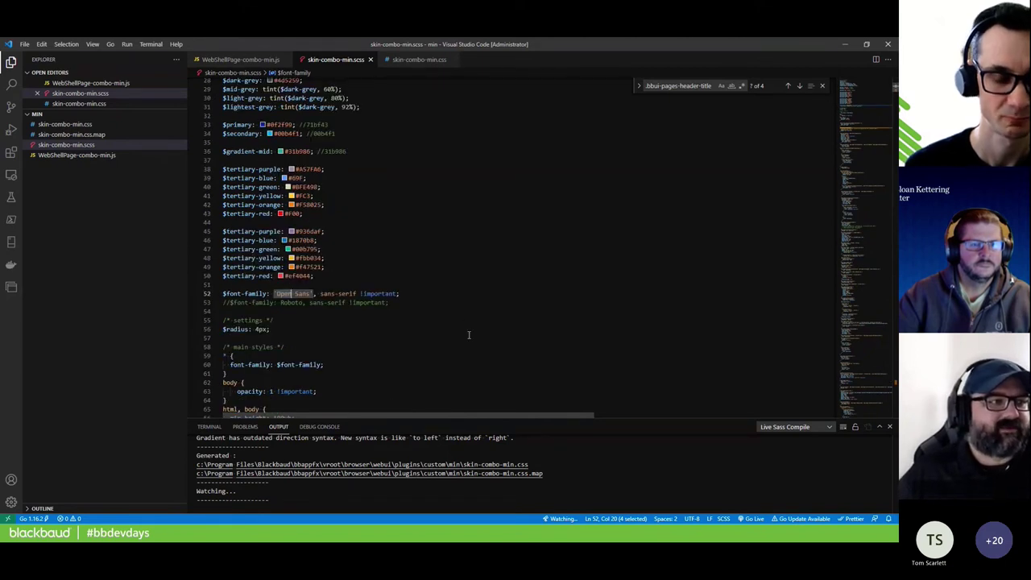
scroll(488, 341, up, 3)
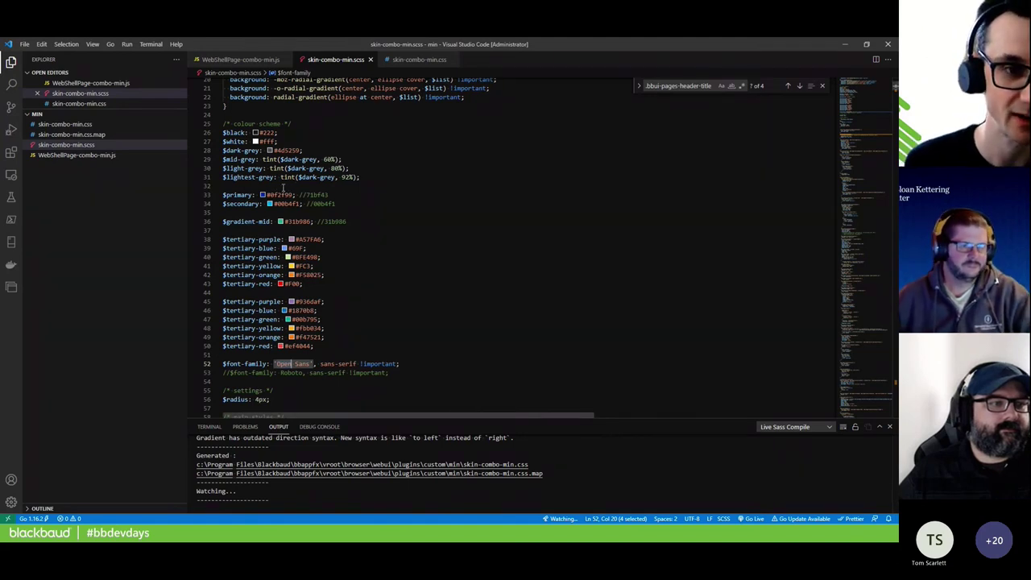
Scroll through the SCSS colour variables, then switch to the Blackbaud CRM Home page in Chrome
scroll(337, 194, up, 1)
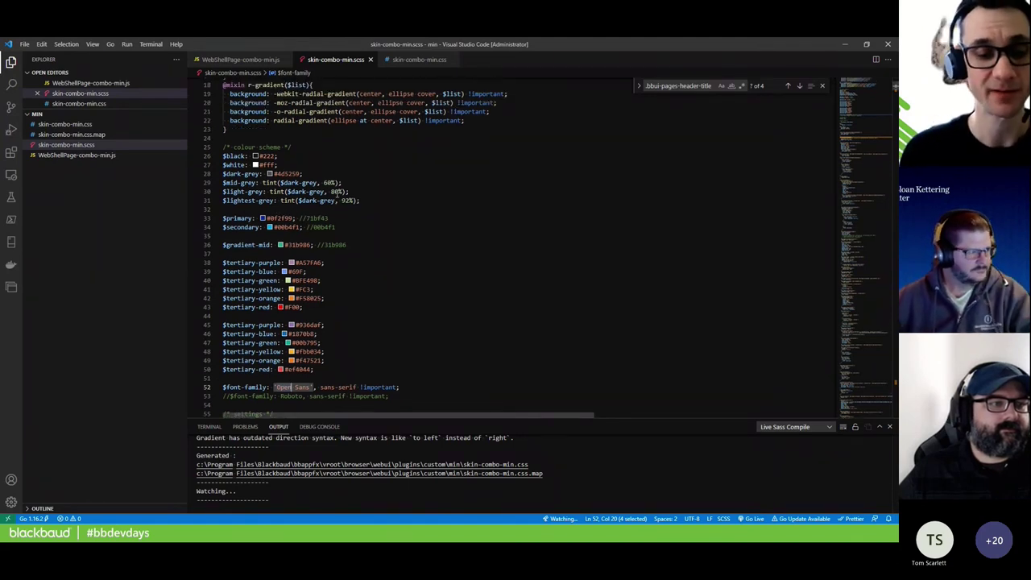
scroll(335, 211, down, 1)
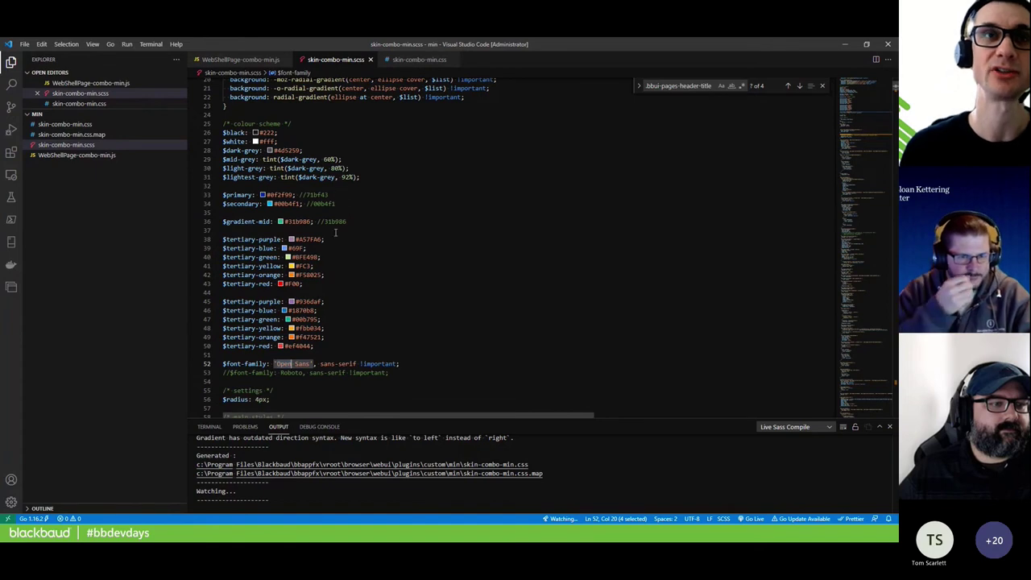
scroll(334, 252, down, 1)
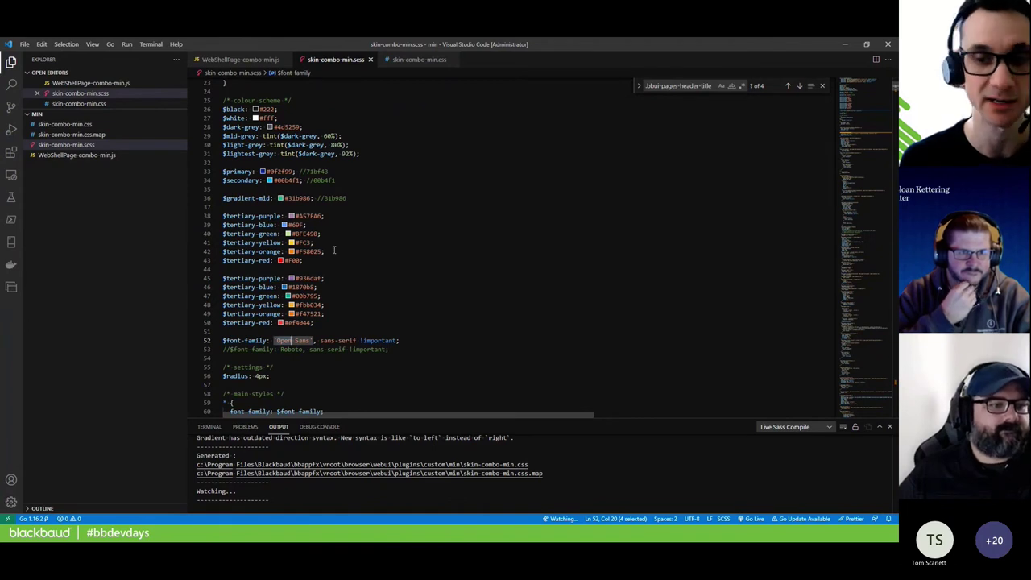
scroll(346, 234, down, 1)
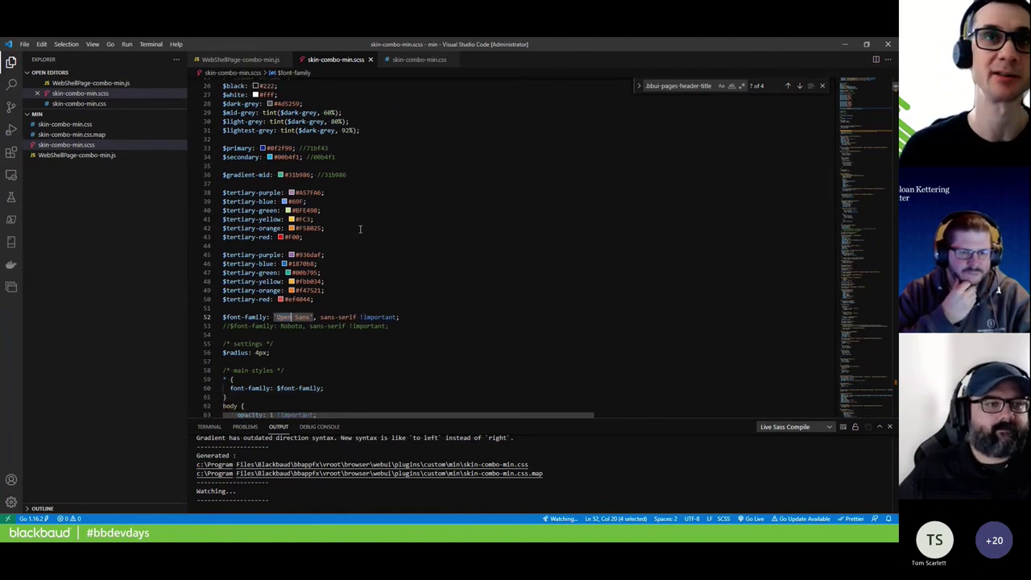
scroll(360, 229, down, 1)
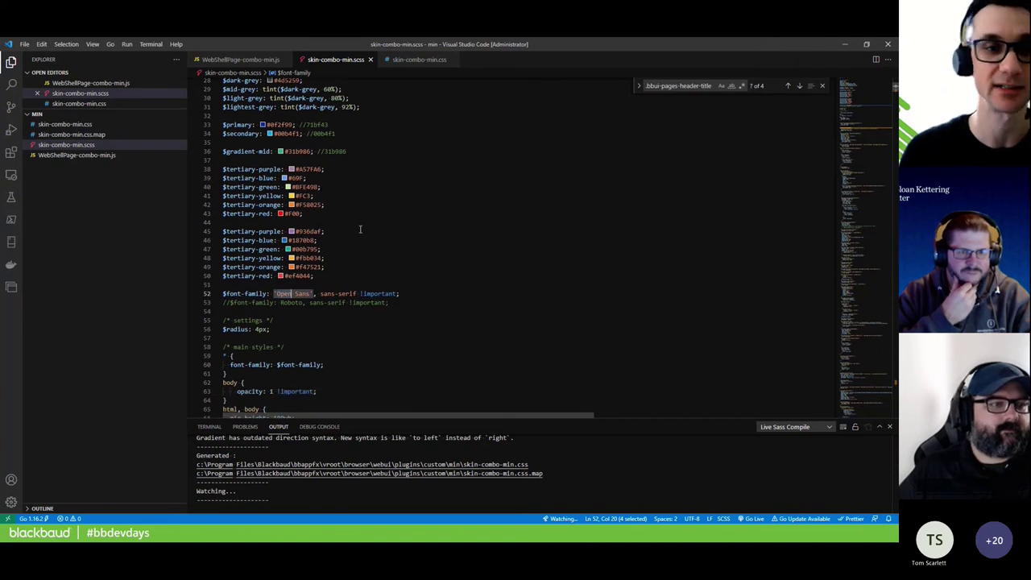
scroll(360, 229, up, 1)
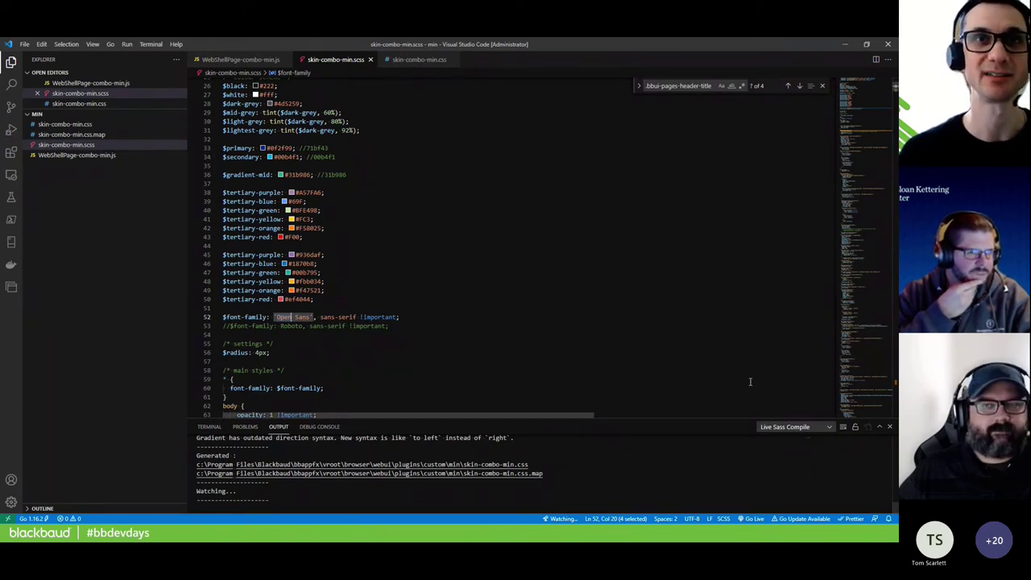
scroll(748, 382, down, 1)
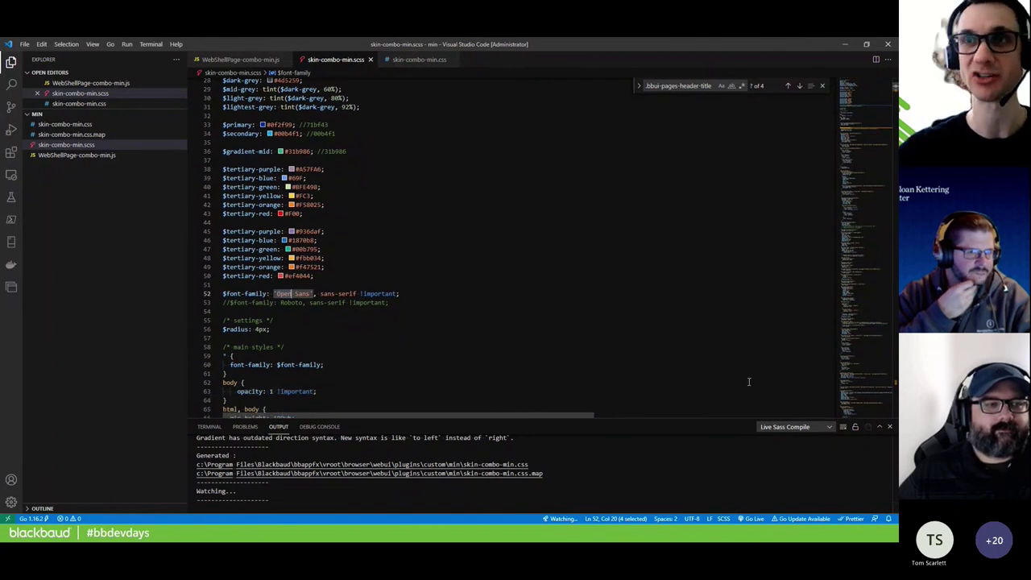
scroll(746, 380, down, 1)
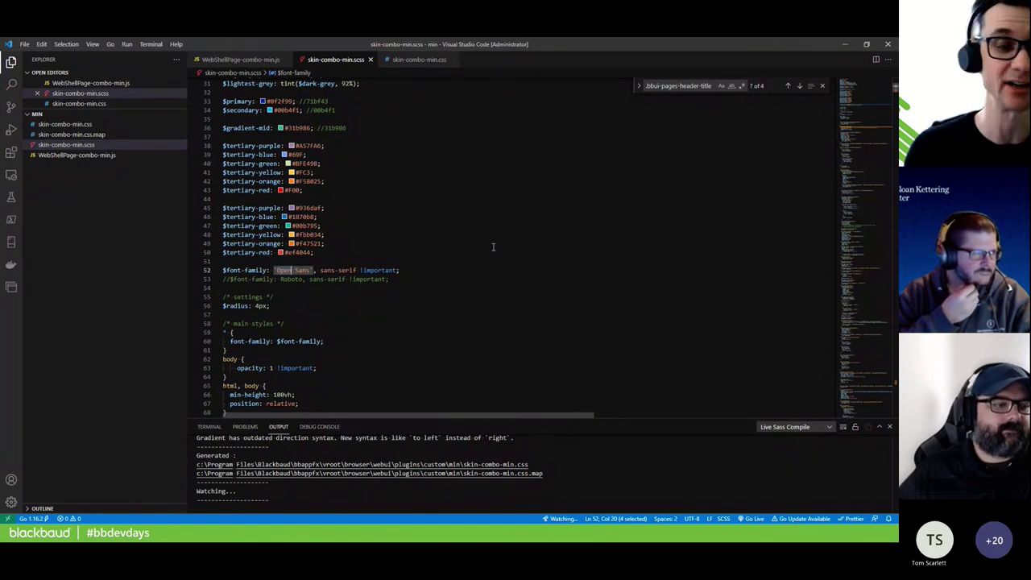
scroll(493, 248, down, 1)
scroll(493, 247, up, 1)
scroll(493, 247, up, 3)
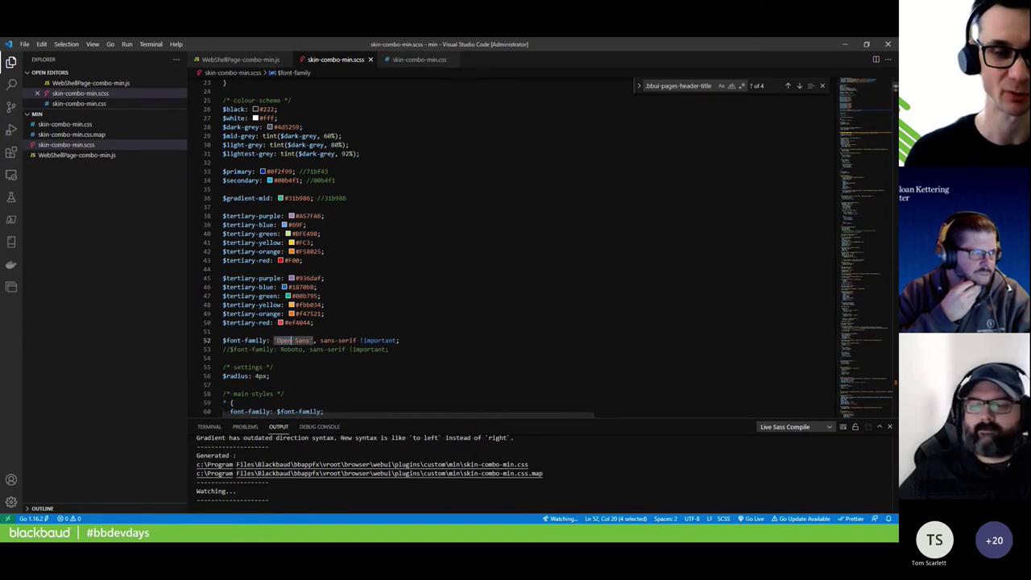
key(alt+Tab)
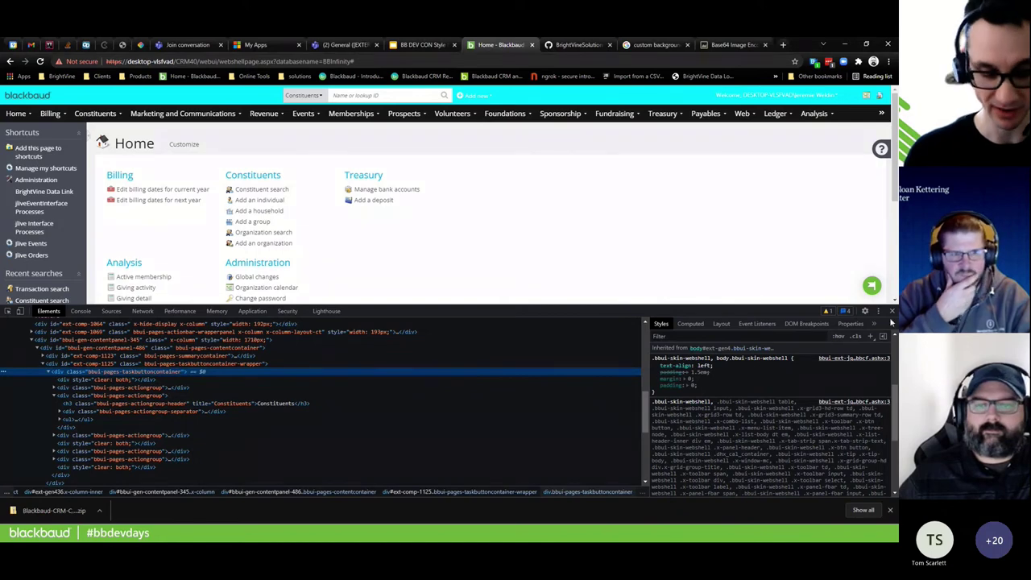
Close the developer tools with F12 so the Home page fills the browser
key(F12)
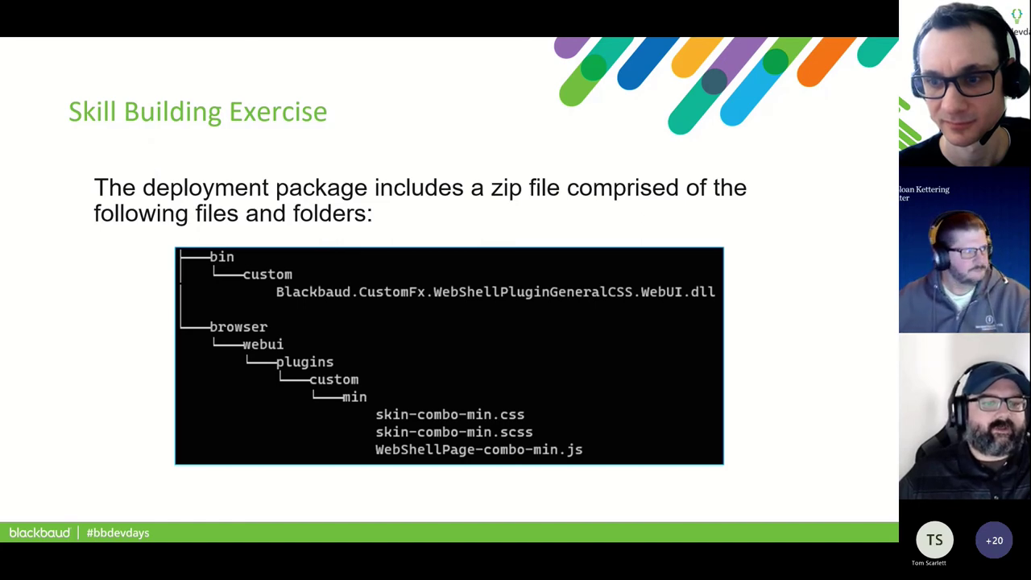
key(Right)
key(Right)
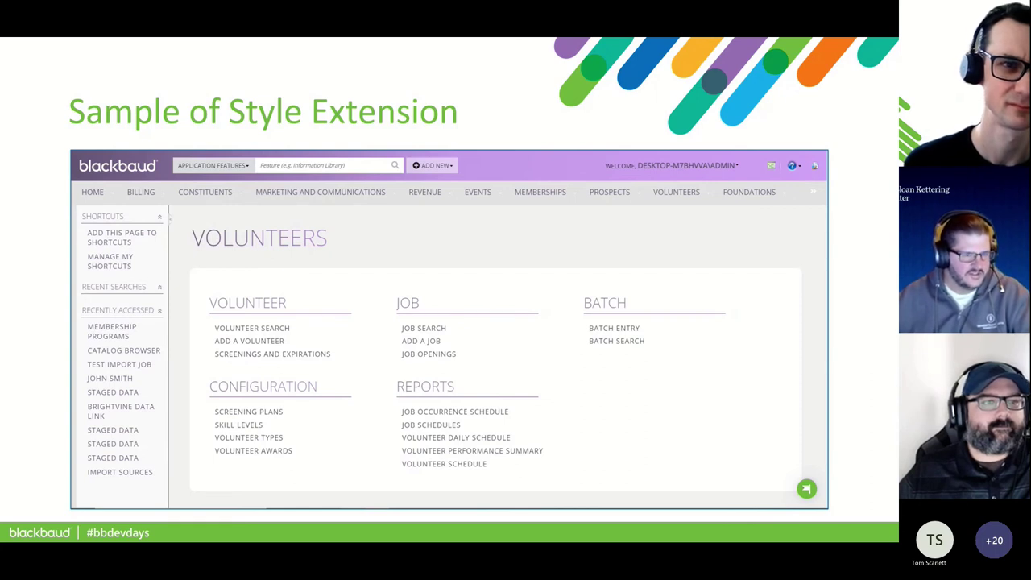
Advance past the William & Mary style sample slide
click(703, 378)
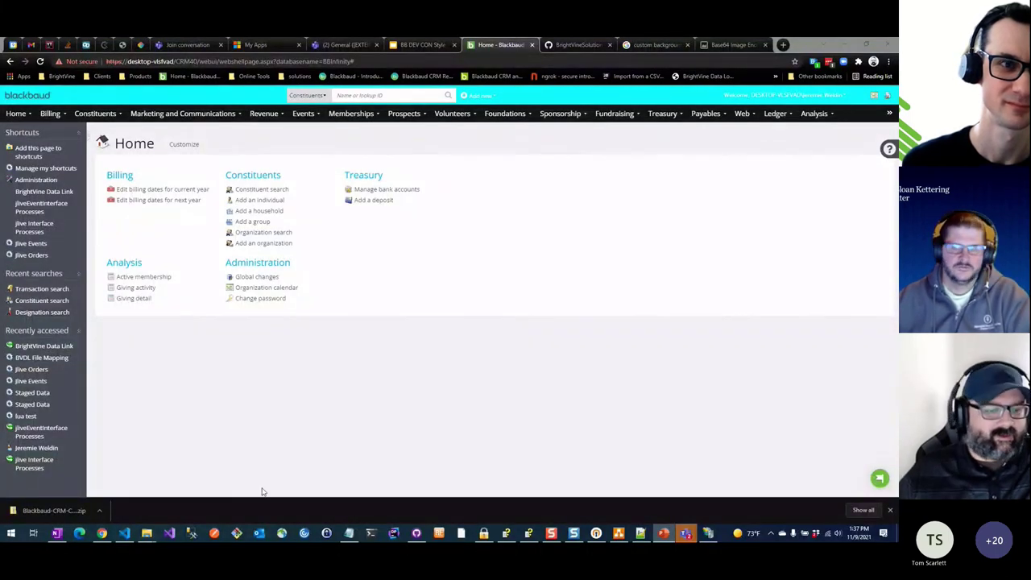
Bring VS Code forward and scroll skin-combo-min.scss to .bbui-pages-header-title with background-color: aqua
click(124, 533)
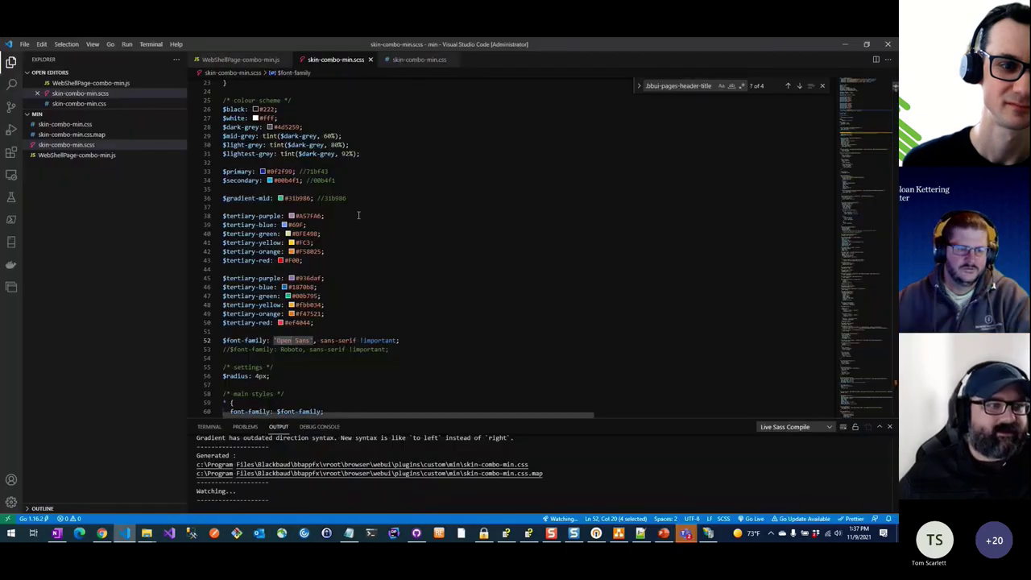
drag(867, 102, 865, 392)
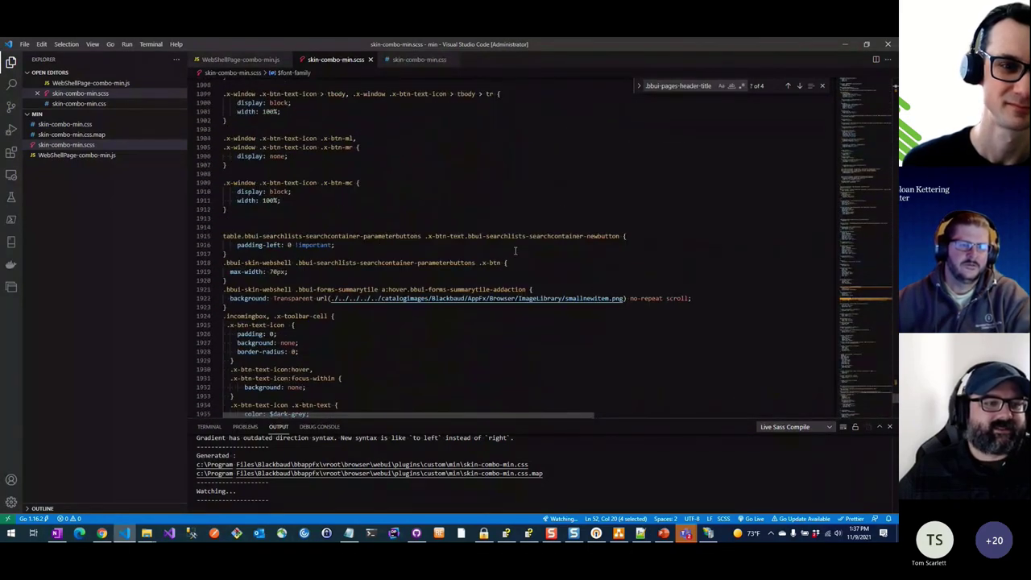
scroll(606, 242, up, 3)
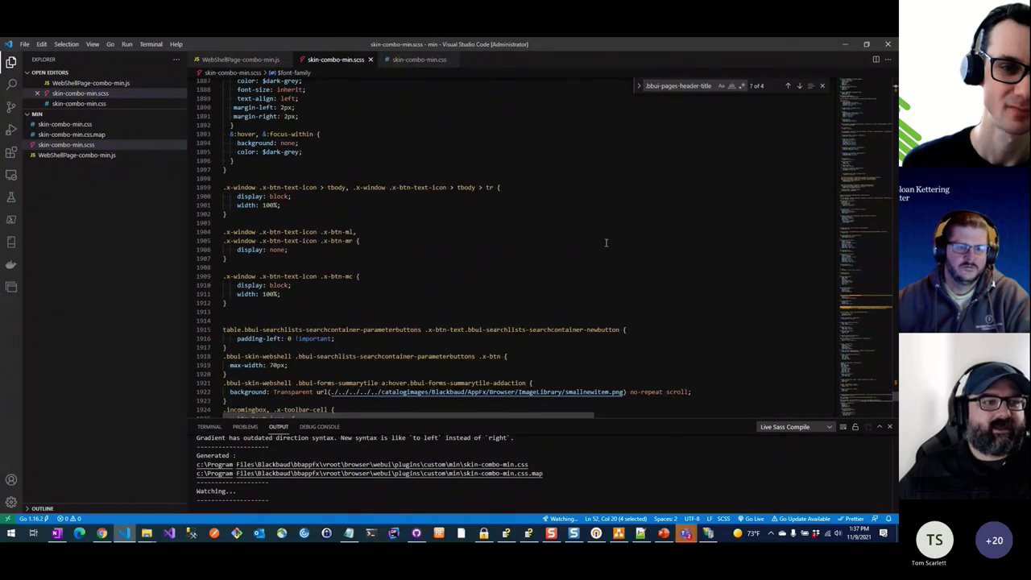
drag(865, 382, 854, 105)
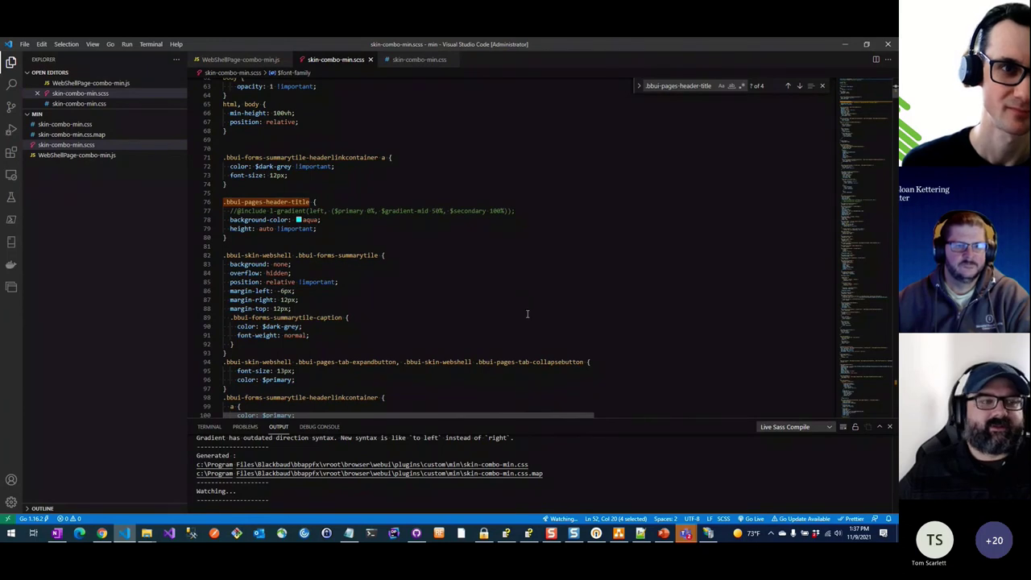
scroll(525, 312, up, 3)
scroll(527, 312, up, 3)
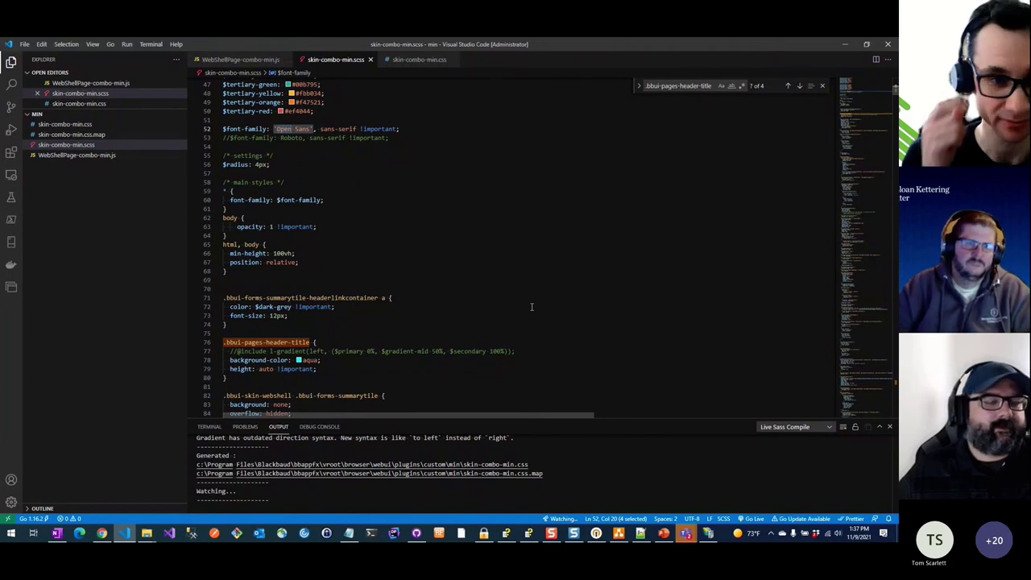
scroll(540, 303, down, 2)
scroll(540, 304, down, 3)
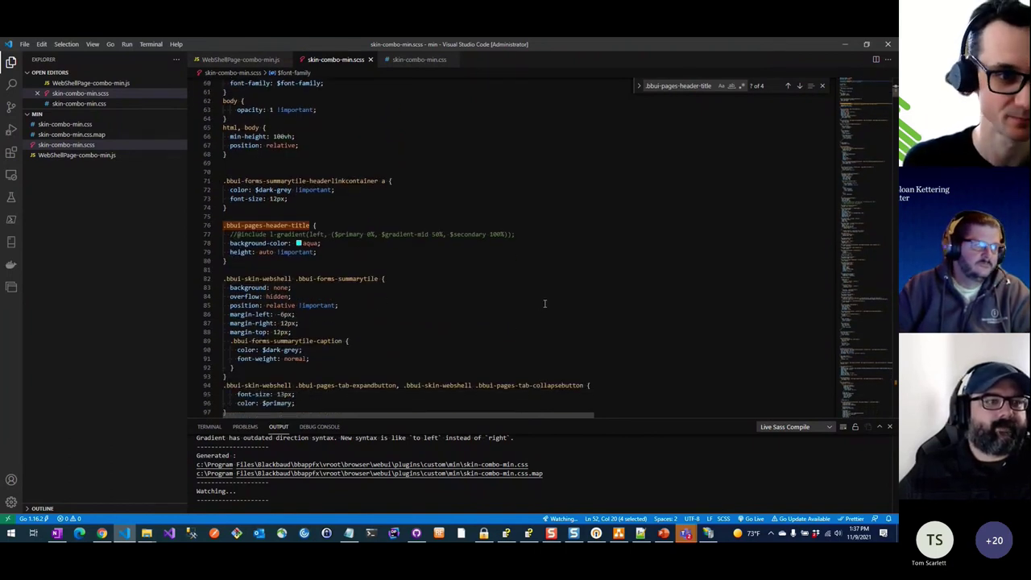
scroll(545, 304, down, 2)
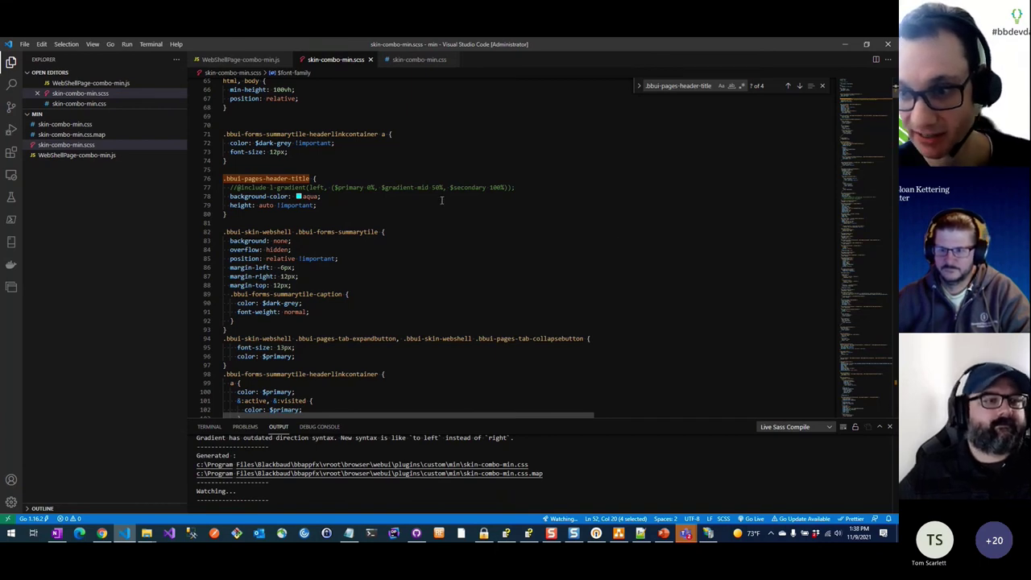
scroll(441, 200, down, 1)
scroll(442, 200, up, 1)
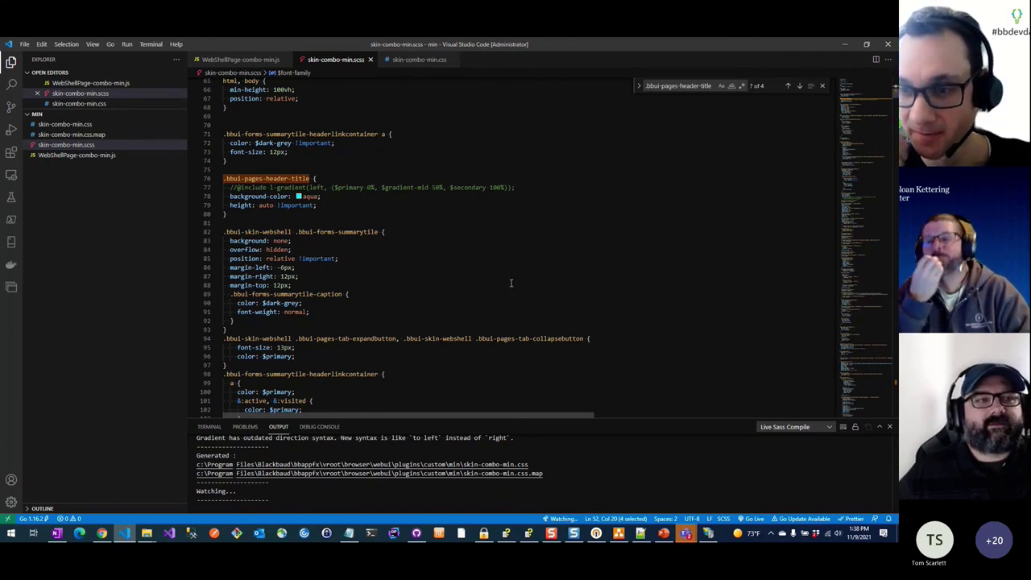
scroll(514, 284, down, 3)
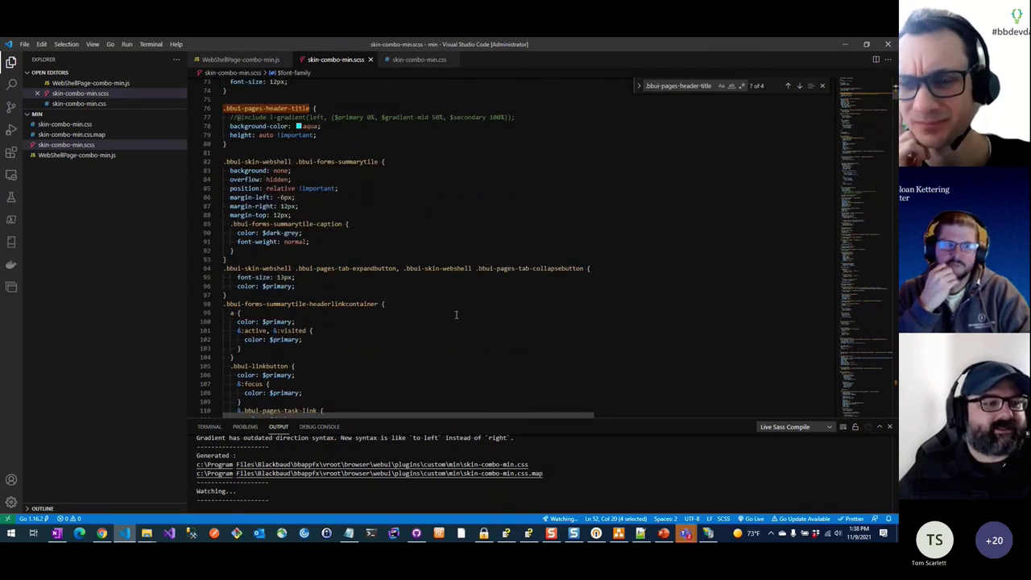
Switch to the WebShellPage-combo-min.js tab and look through its Google Tag Manager snippet
click(222, 59)
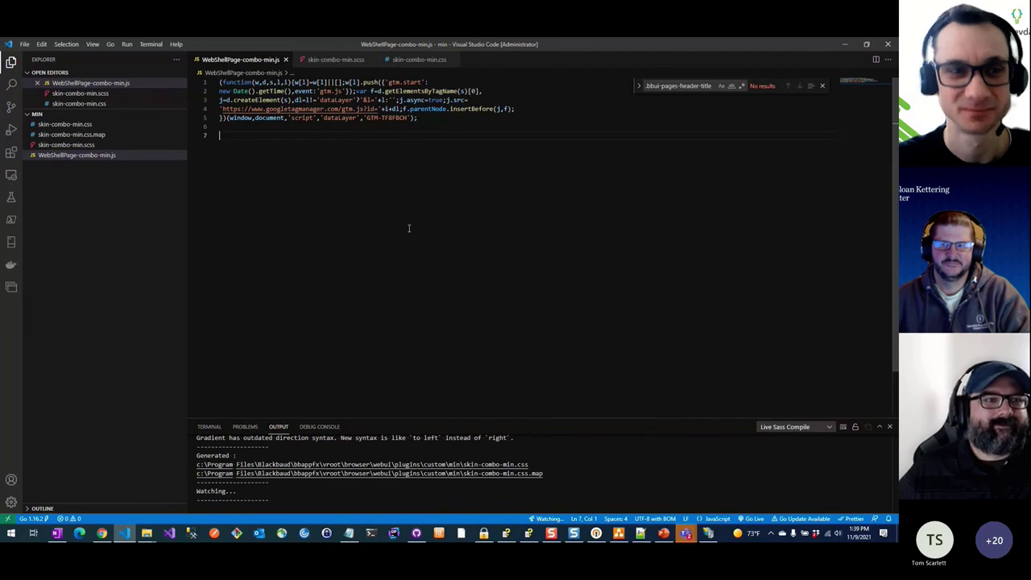
scroll(408, 228, down, 2)
scroll(407, 229, up, 2)
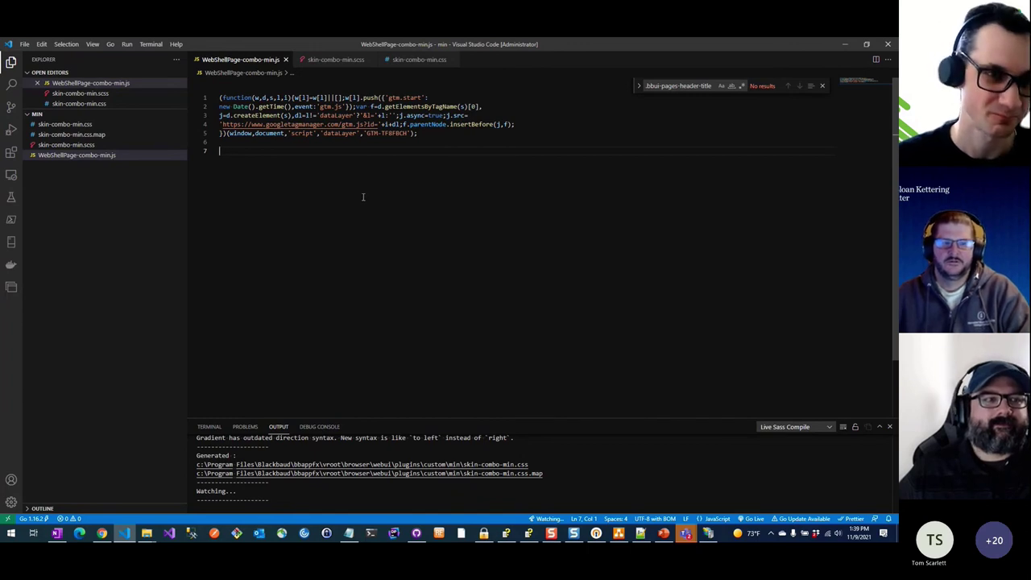
Review the skin-combo-min.scss source, then open the compiled skin-combo-min.css with its aqua header-title rule
click(336, 63)
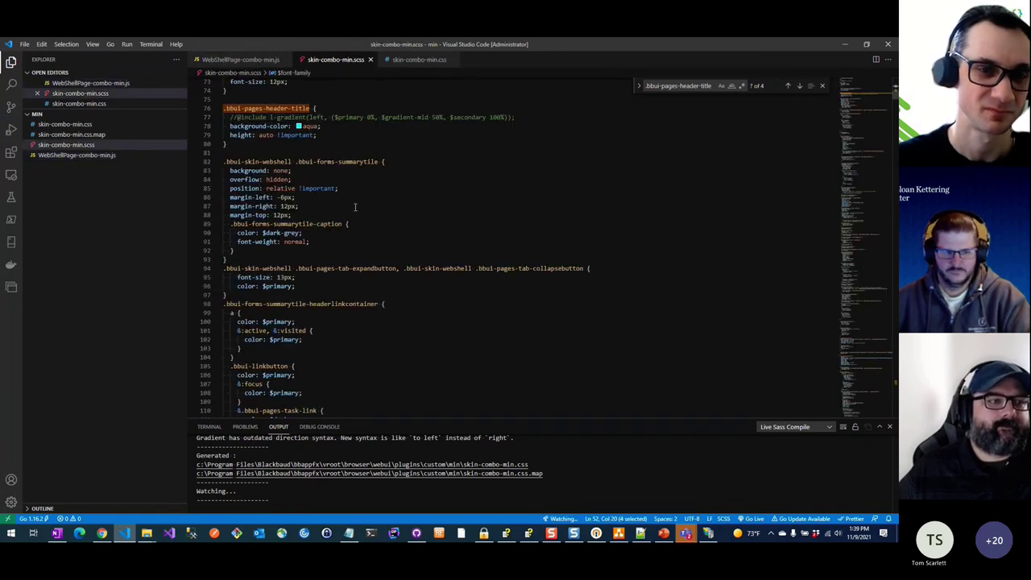
scroll(354, 209, up, 1)
scroll(355, 209, down, 1)
scroll(354, 208, up, 10)
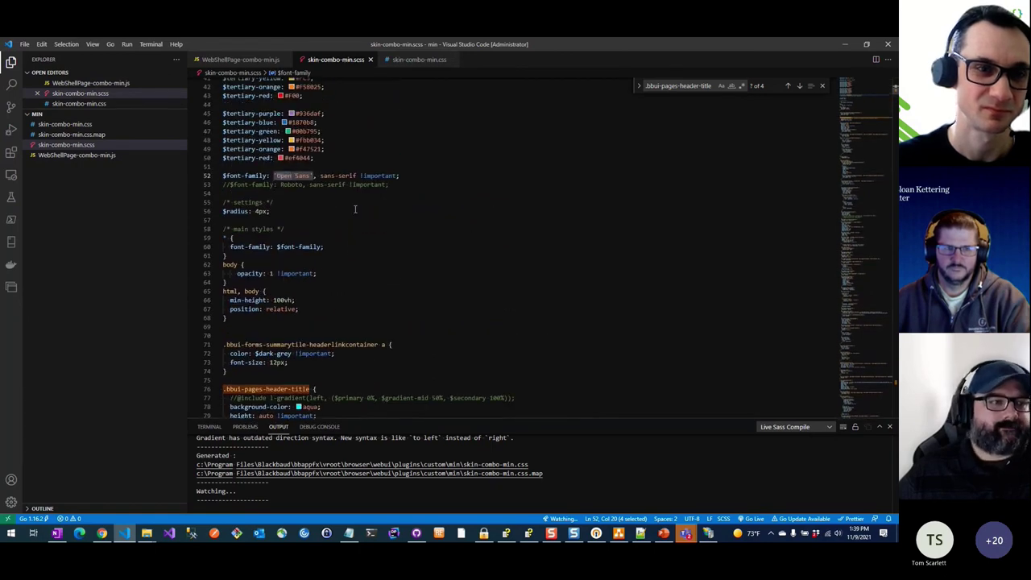
scroll(354, 208, up, 13)
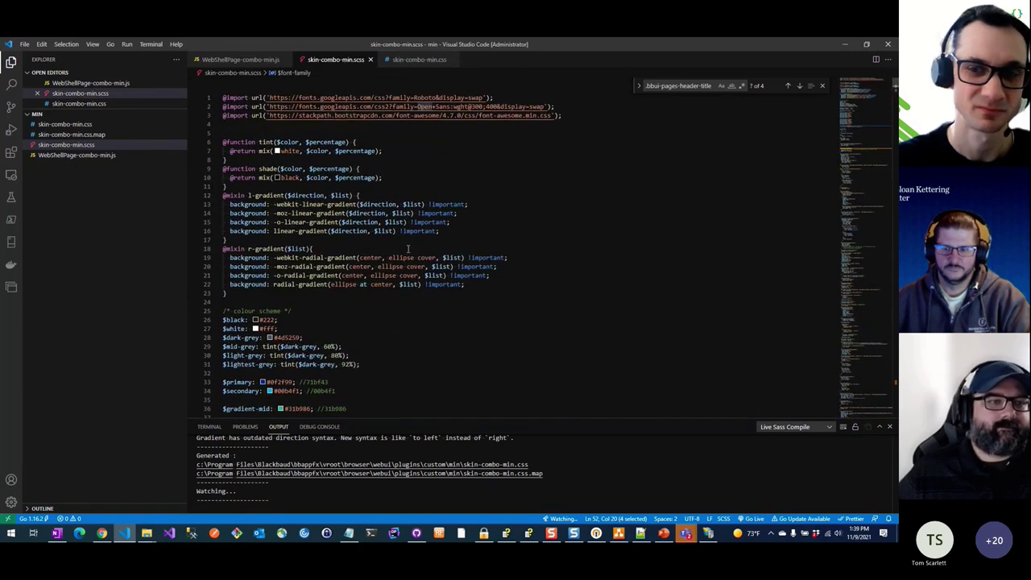
scroll(523, 300, down, 1)
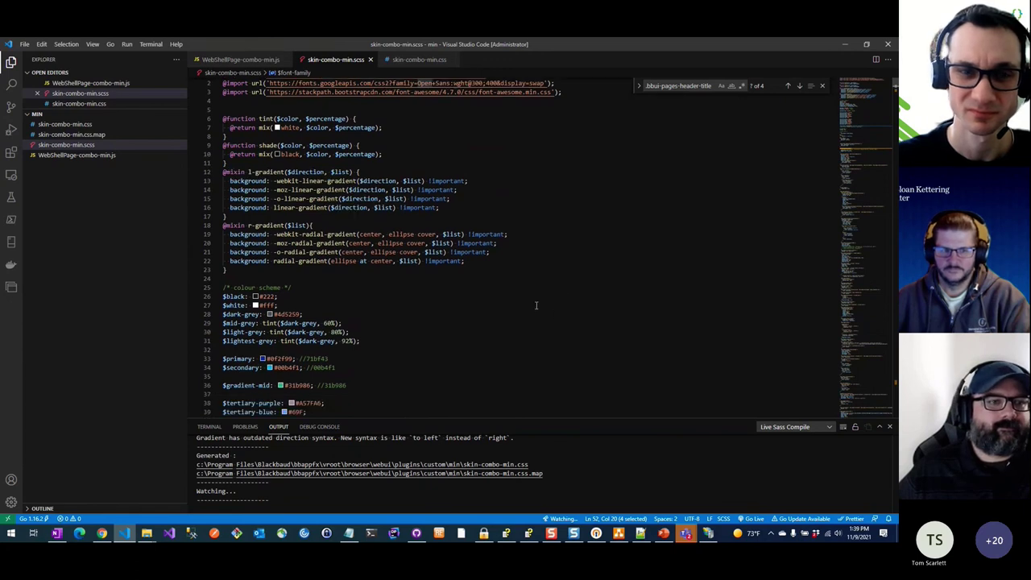
scroll(536, 305, up, 1)
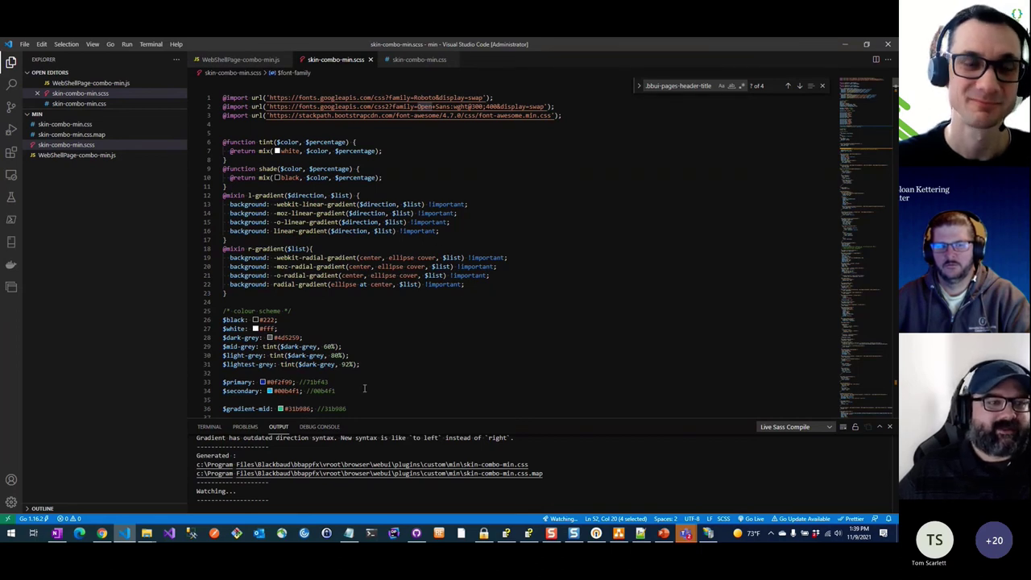
scroll(405, 328, down, 2)
scroll(405, 328, up, 2)
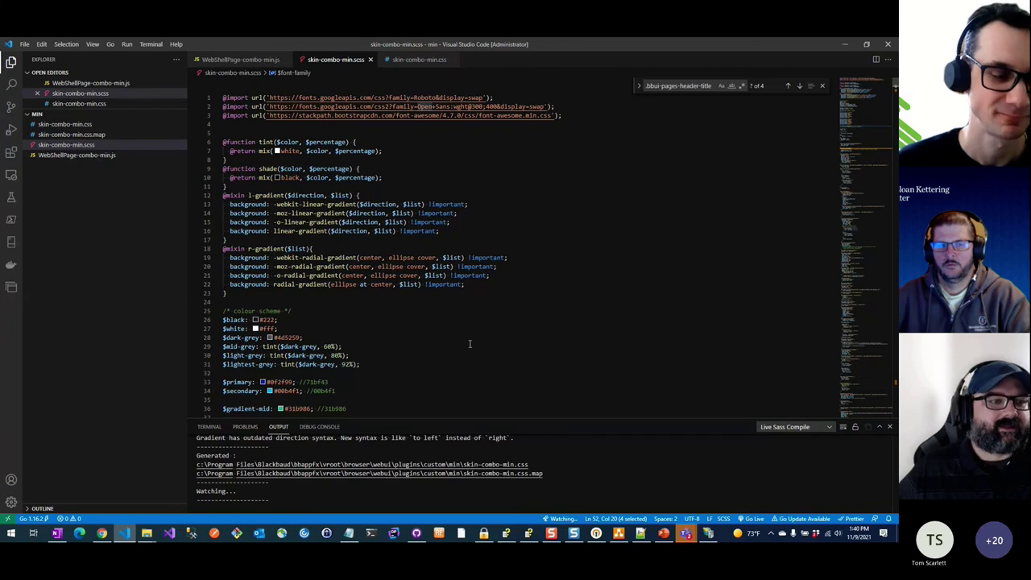
scroll(469, 344, down, 1)
scroll(470, 344, down, 1)
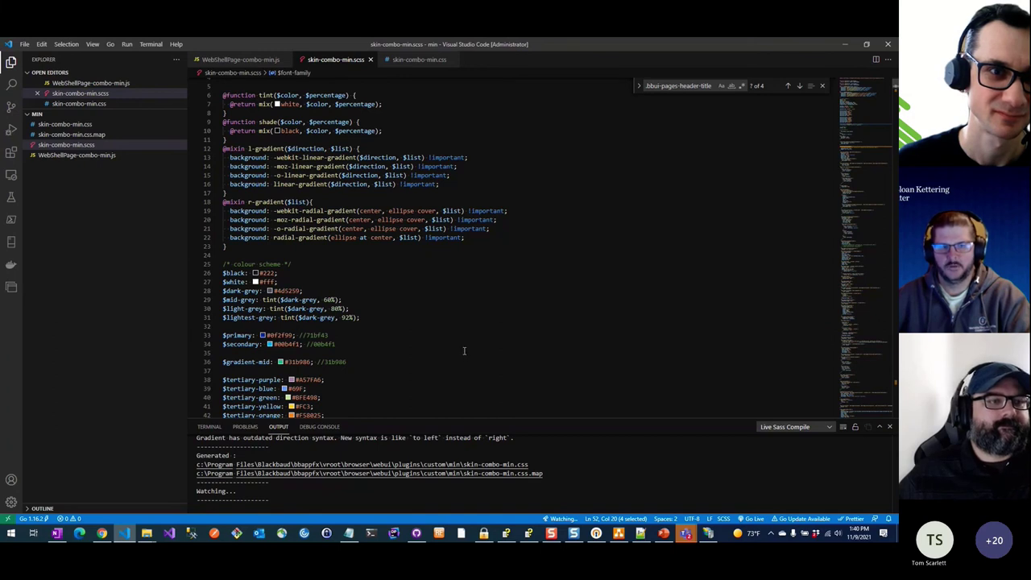
scroll(459, 348, up, 2)
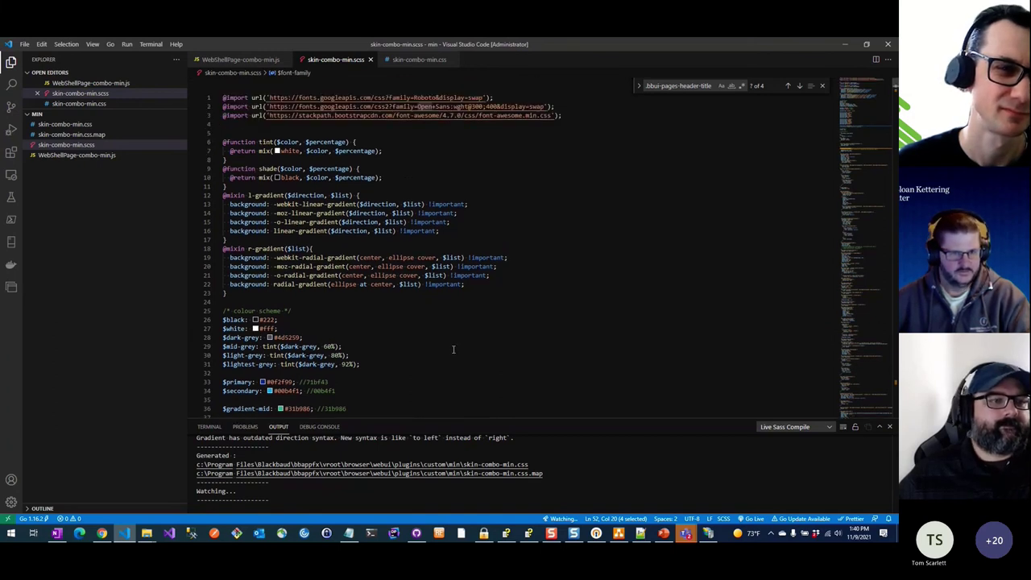
scroll(453, 349, down, 1)
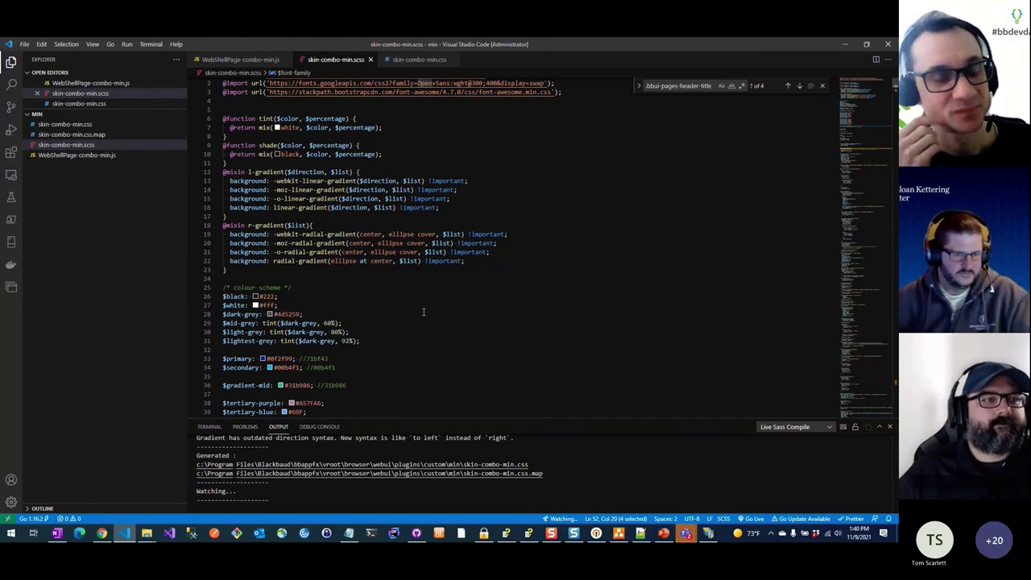
scroll(423, 312, up, 1)
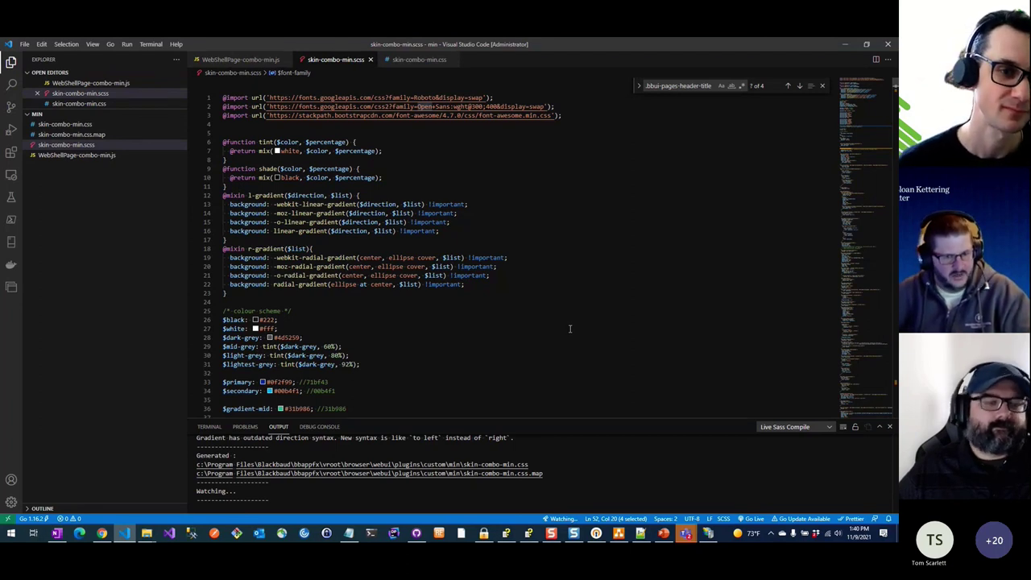
scroll(570, 329, down, 1)
scroll(570, 323, up, 1)
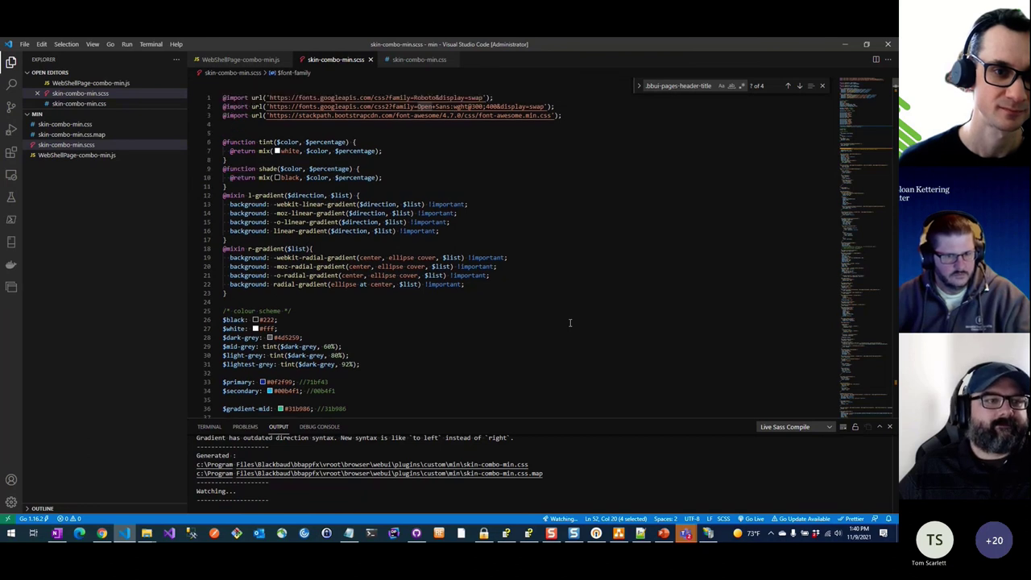
click(412, 61)
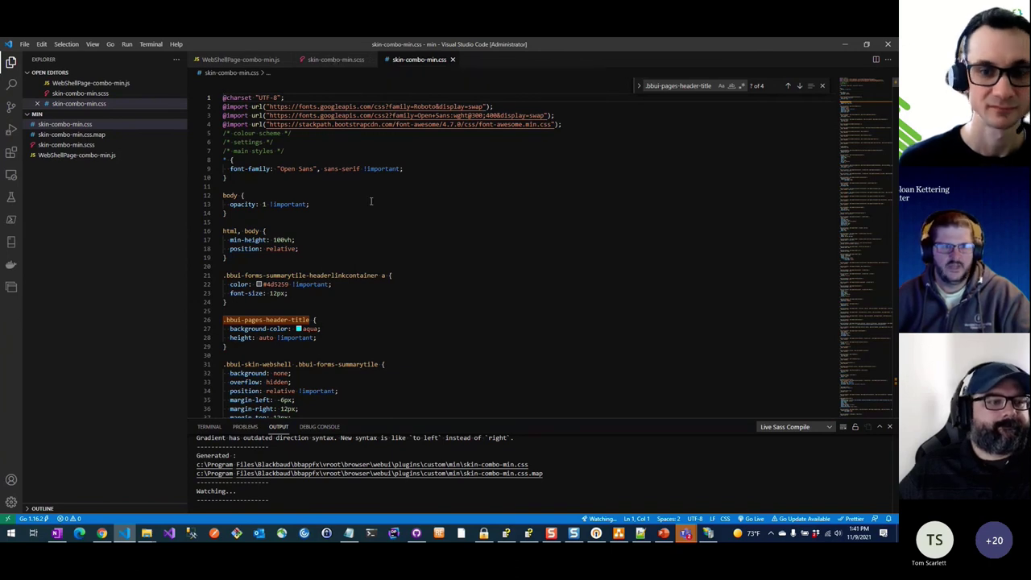
Scroll the compiled CSS, then return to skin-combo-min.scss with its $primary #0f2f99 colour scheme
scroll(383, 204, down, 5)
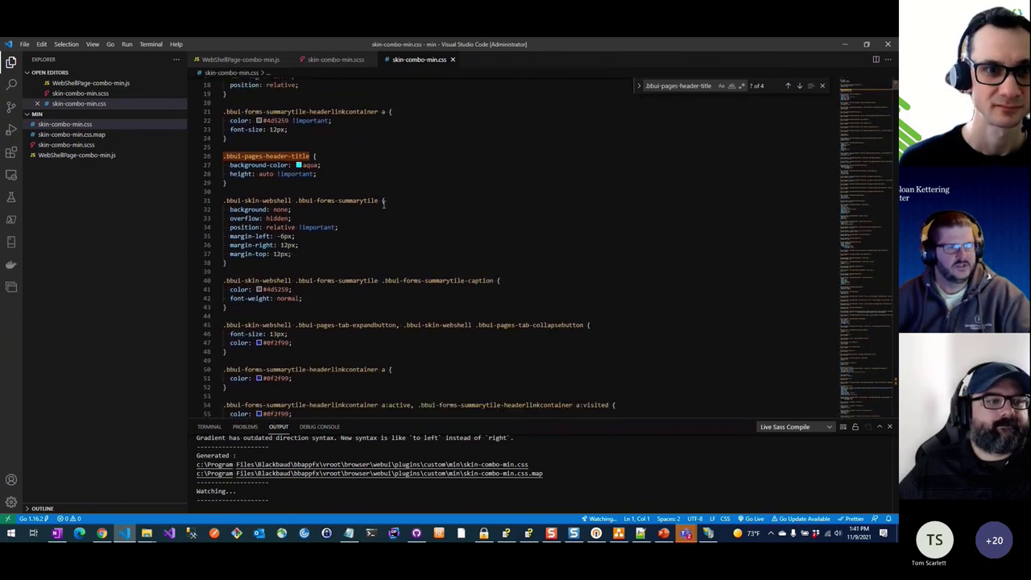
scroll(383, 204, down, 3)
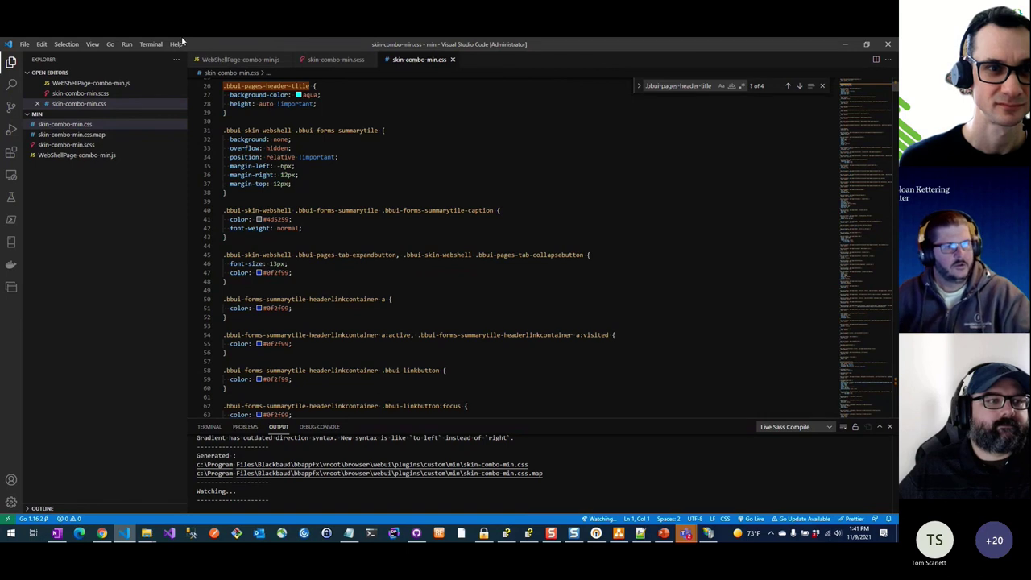
click(329, 62)
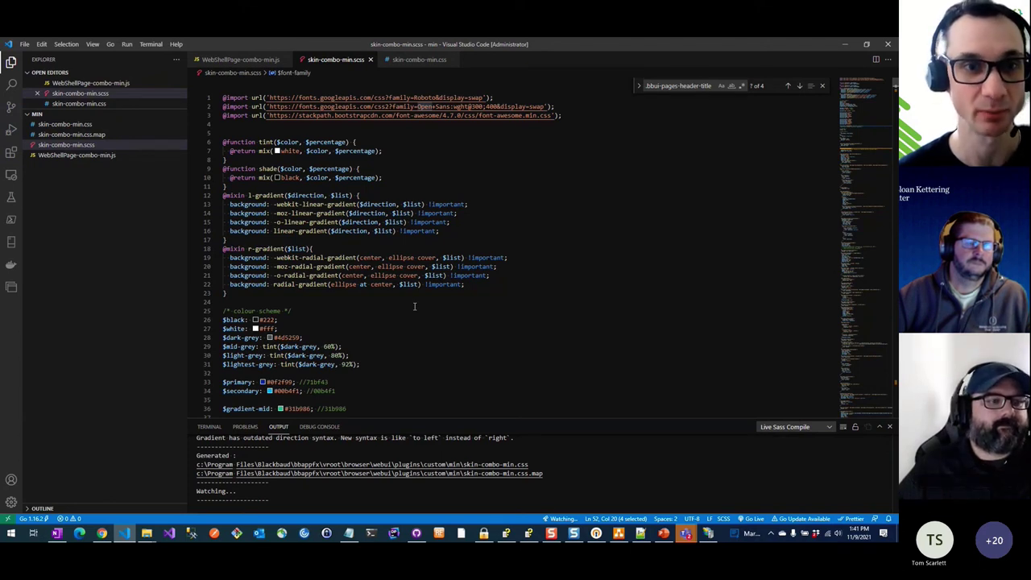
scroll(415, 304, down, 2)
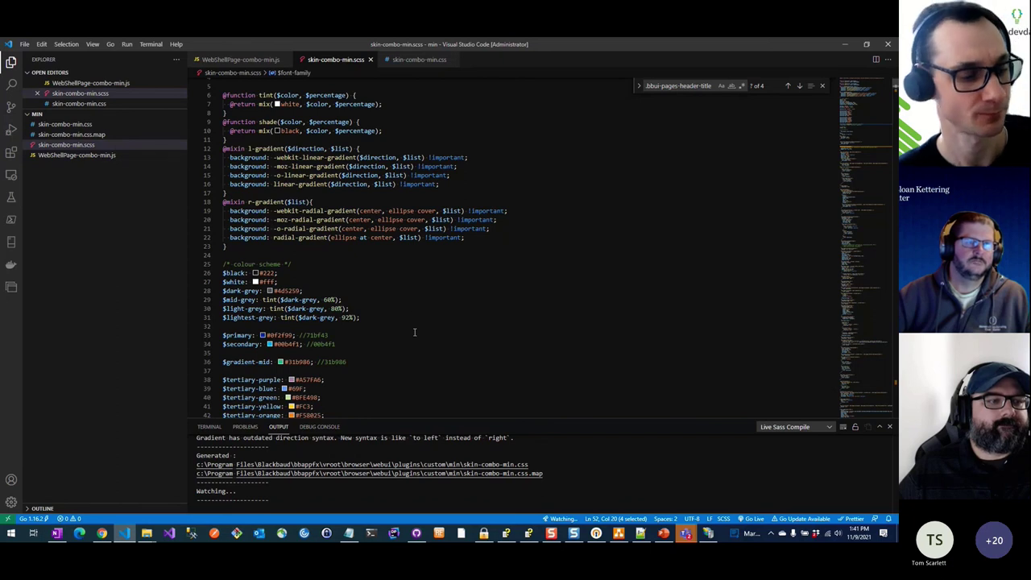
scroll(415, 330, down, 6)
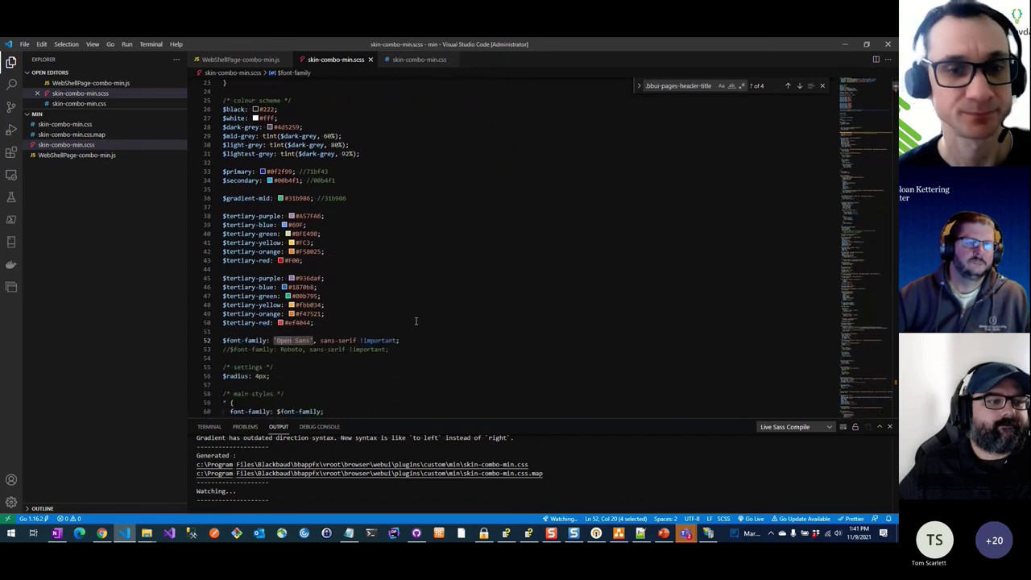
scroll(415, 321, down, 6)
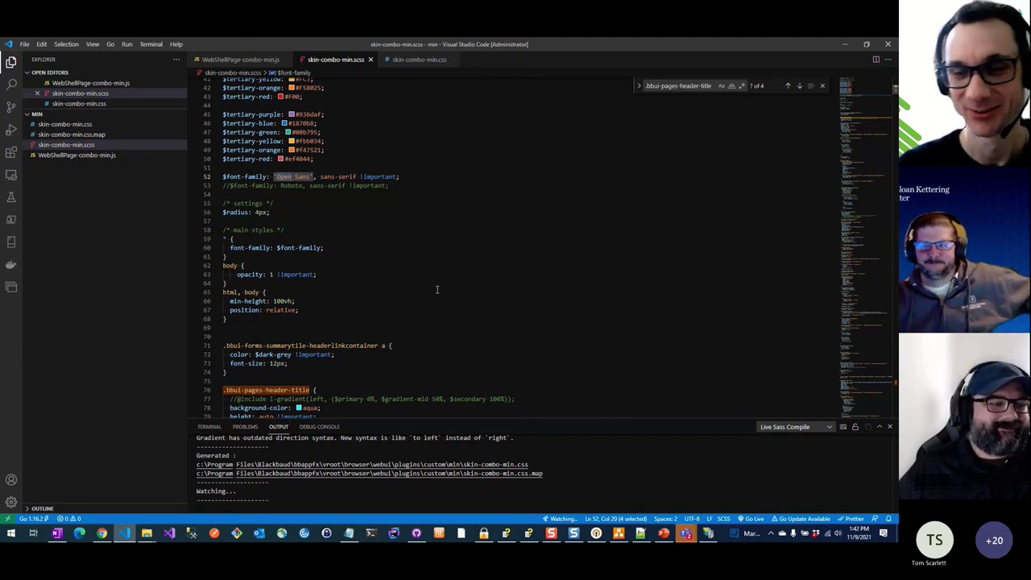
scroll(437, 289, down, 4)
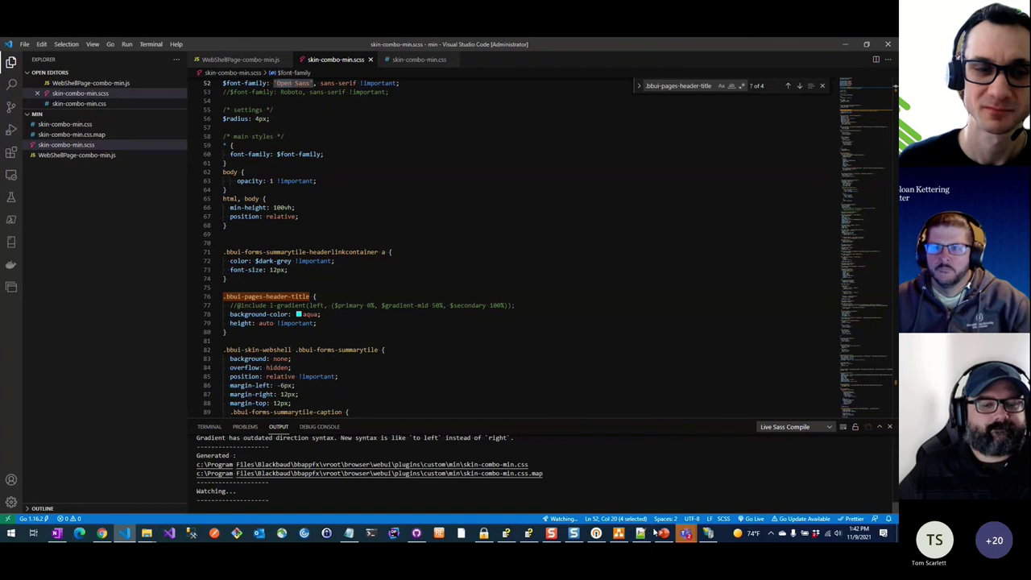
mouse_move(664, 536)
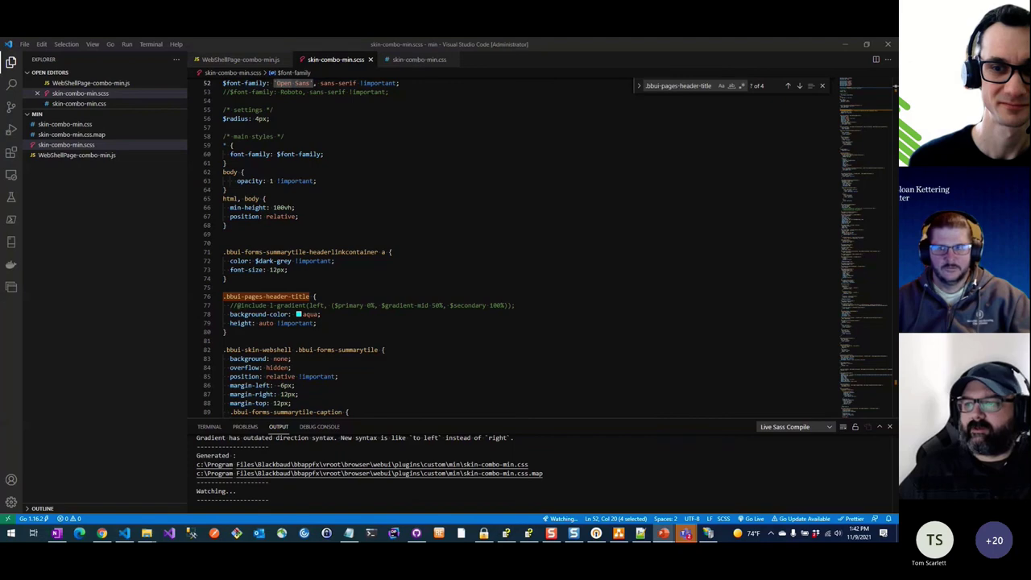
Start the slideshow with slides filling the shared screen, and page back to the Development Steps slide
key(shift+F5)
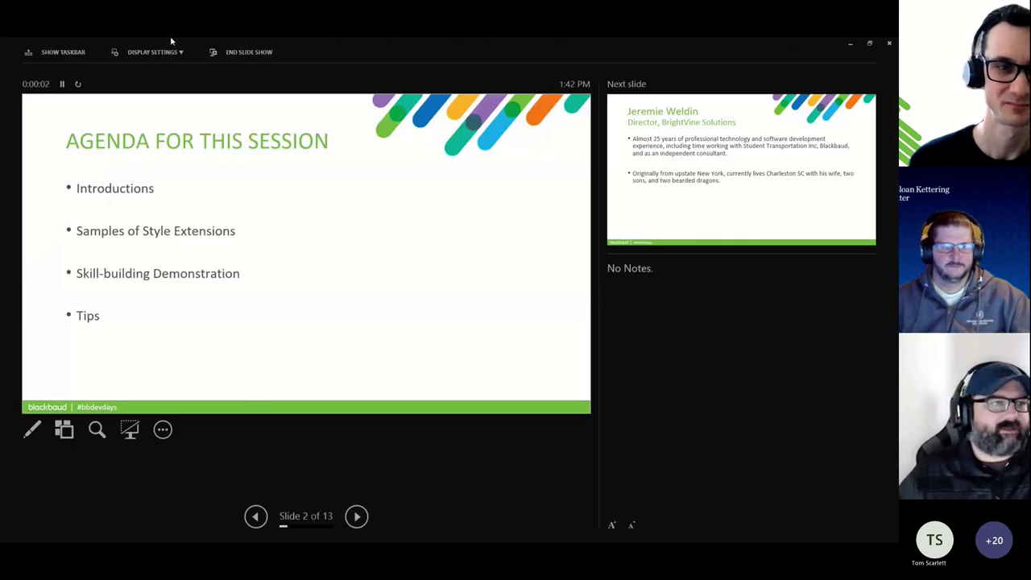
click(117, 51)
click(164, 73)
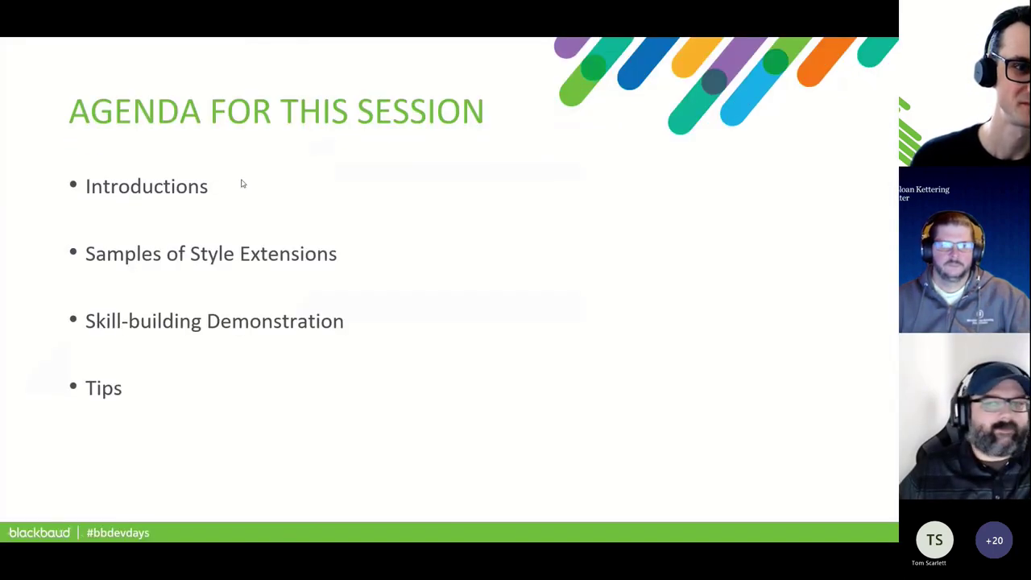
key(Right)
key(Right)
key(Right)
key(Left)
Glance back at the SCSS code, then bring the presentation back on screen
key(alt+Tab)
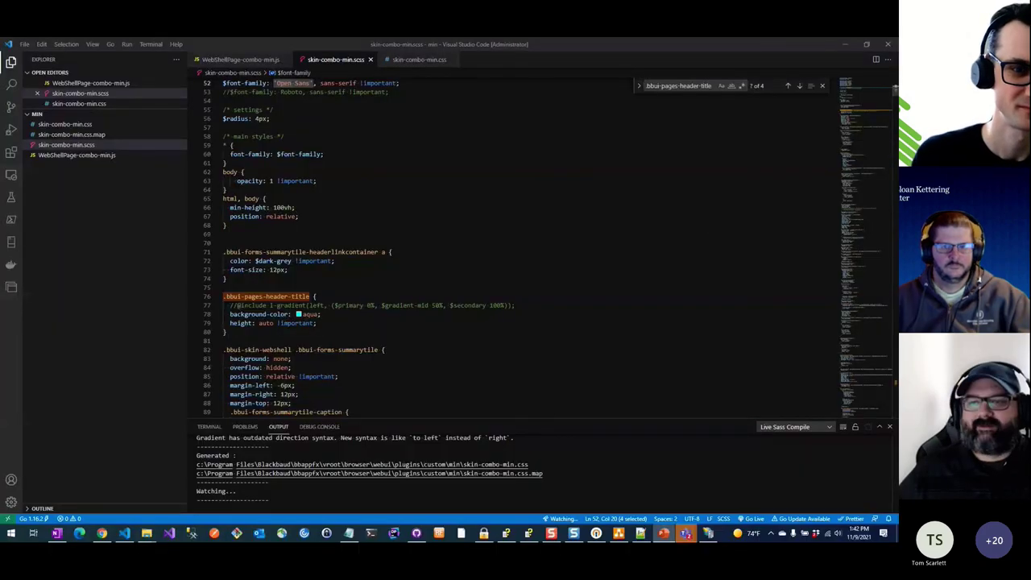
scroll(516, 242, up, 1)
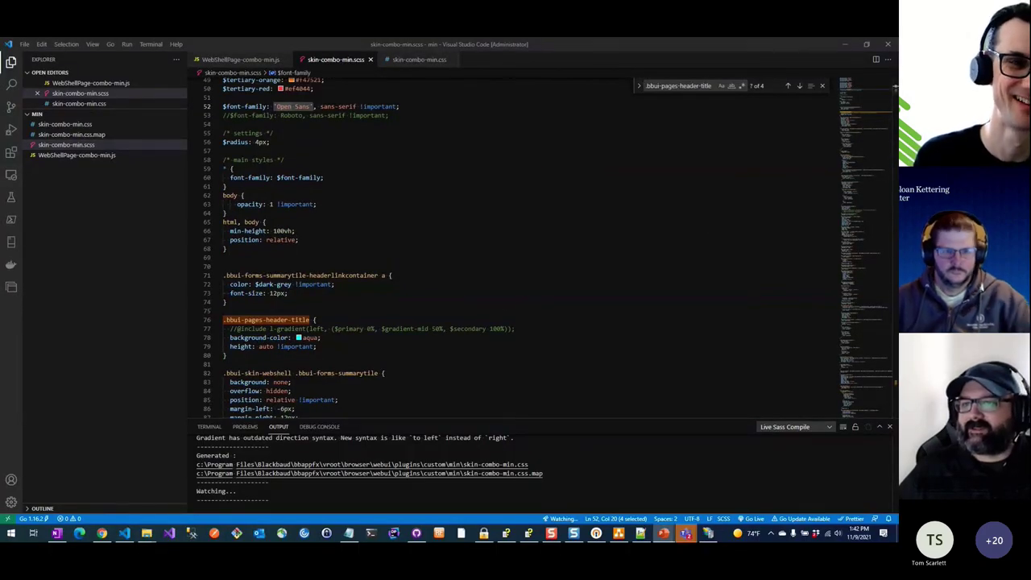
key(alt+Tab)
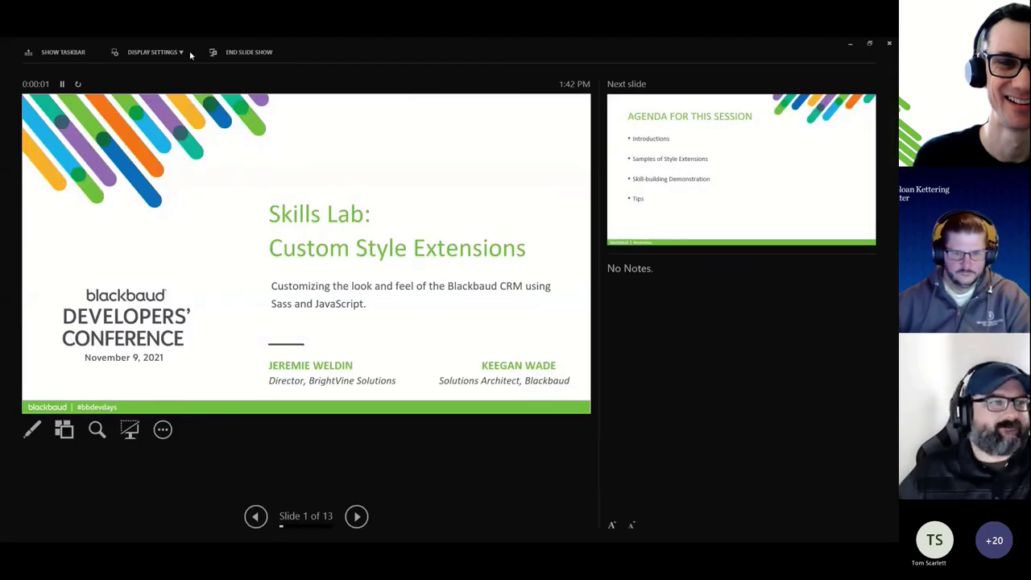